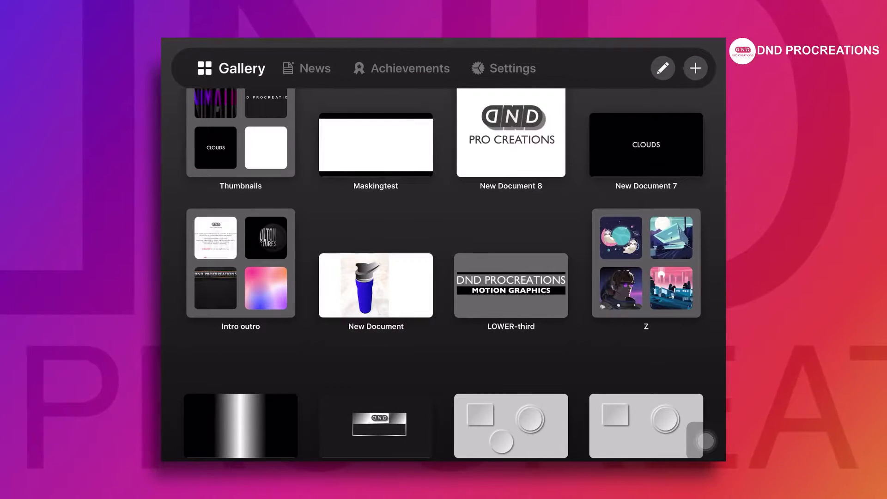
Create a new blank 1080P (Full HD) document from the Resolutions presets and briefly check its layers.
left_click(695, 67)
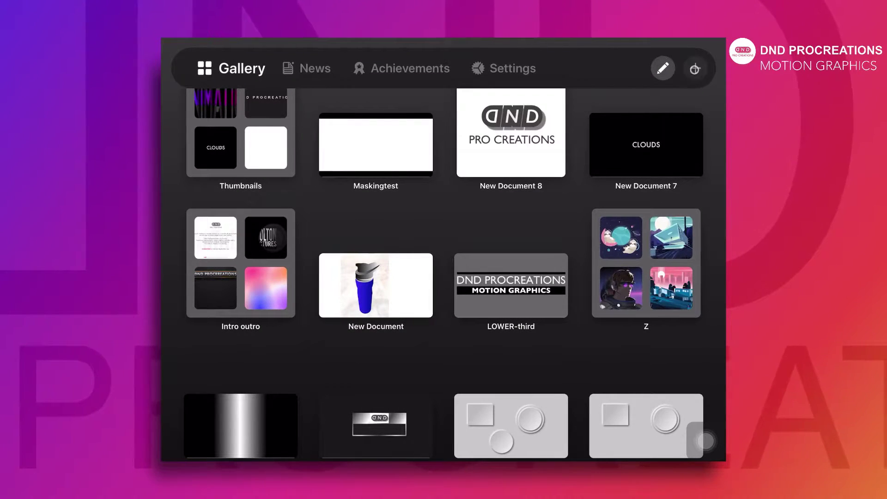
left_click(219, 223)
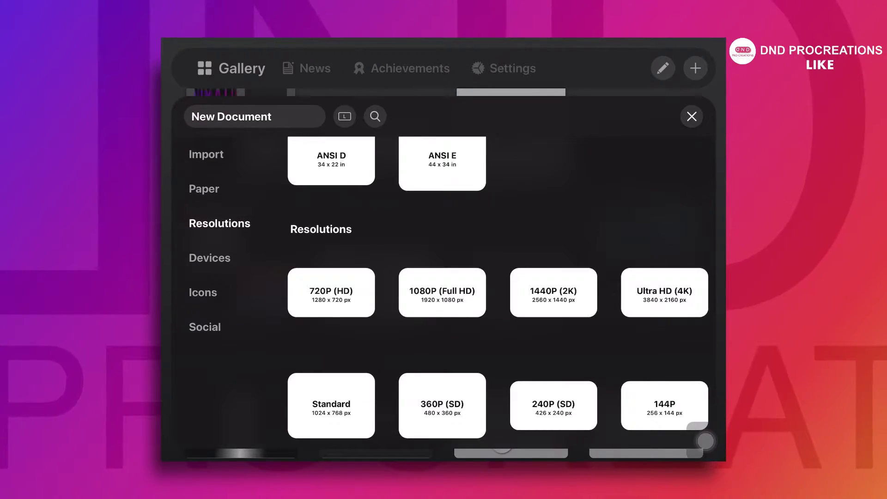
left_click(442, 292)
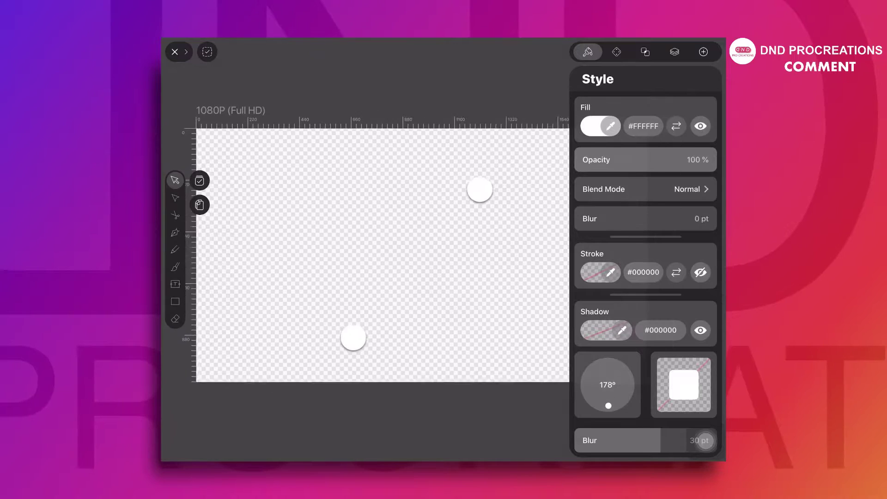
scroll(416, 264, "down", 3)
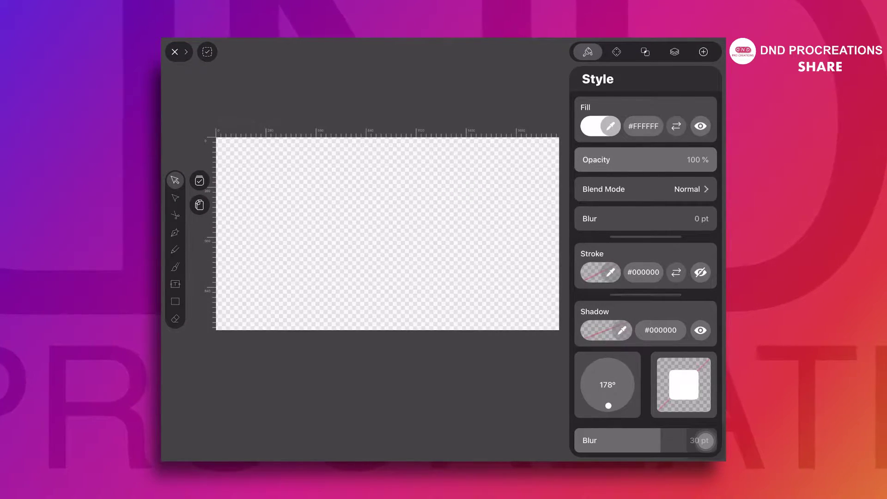
left_click(675, 51)
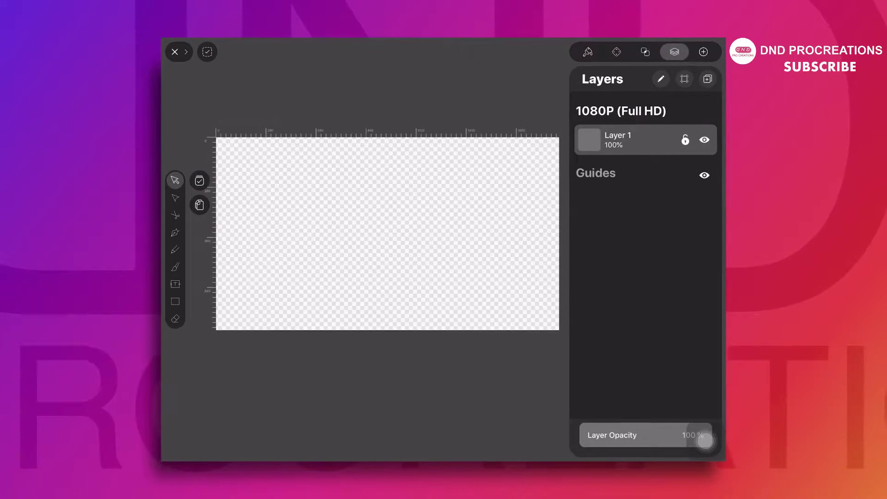
left_click(673, 49)
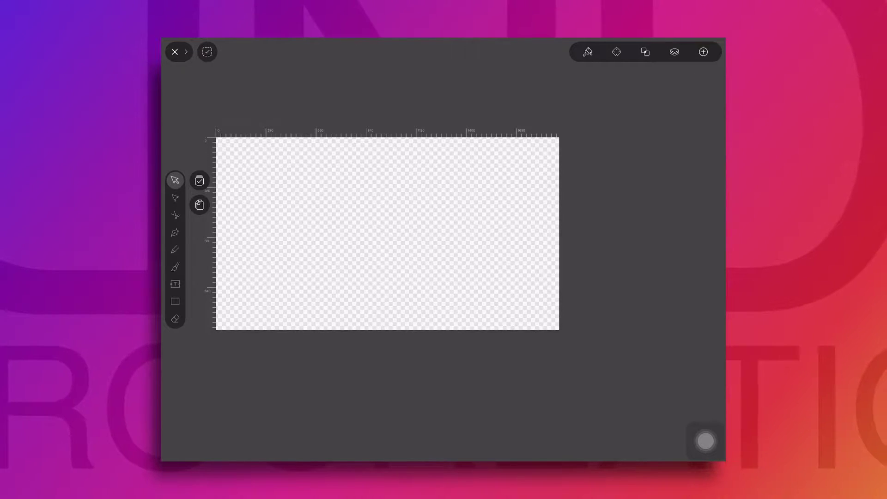
scroll(453, 253, "up", 3)
Draw a black-filled rectangle bar across the top edge of the canvas.
left_click(175, 301)
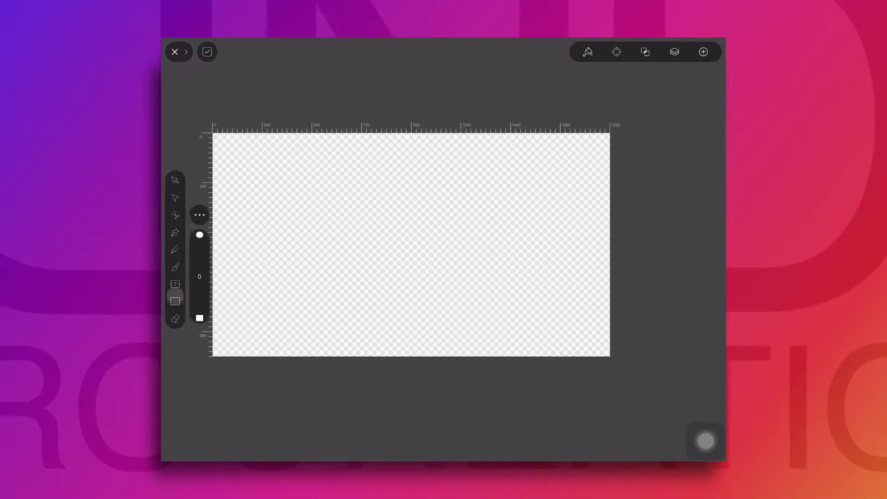
left_click(587, 51)
left_click(596, 126)
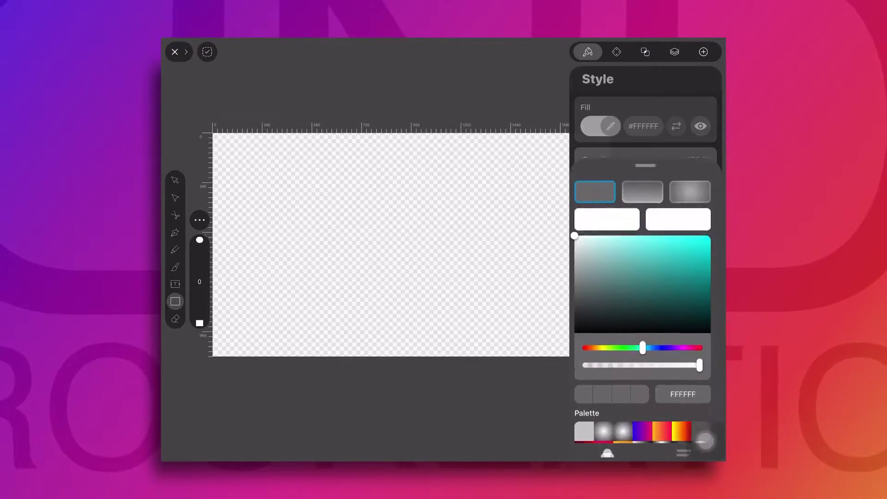
left_click_drag(574, 225, 576, 321)
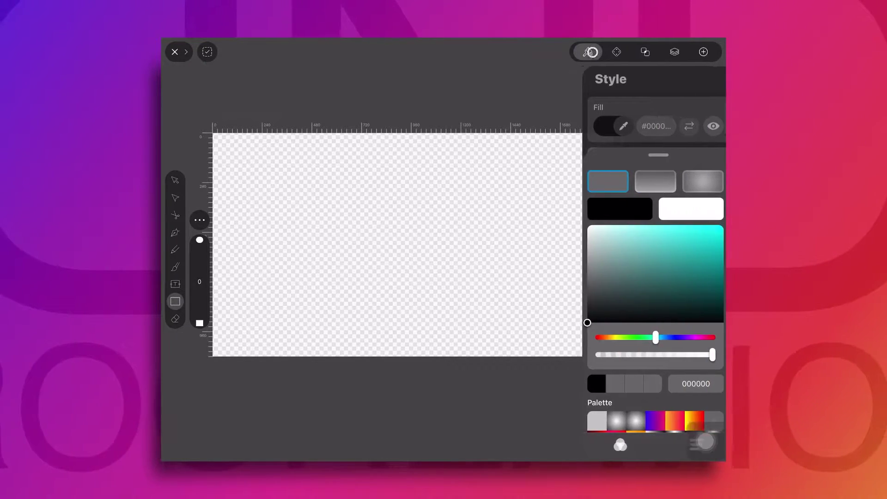
left_click(200, 131)
mouse_move(200, 130)
left_mouse_down()
mouse_move(593, 158)
mouse_move(622, 152)
left_mouse_up()
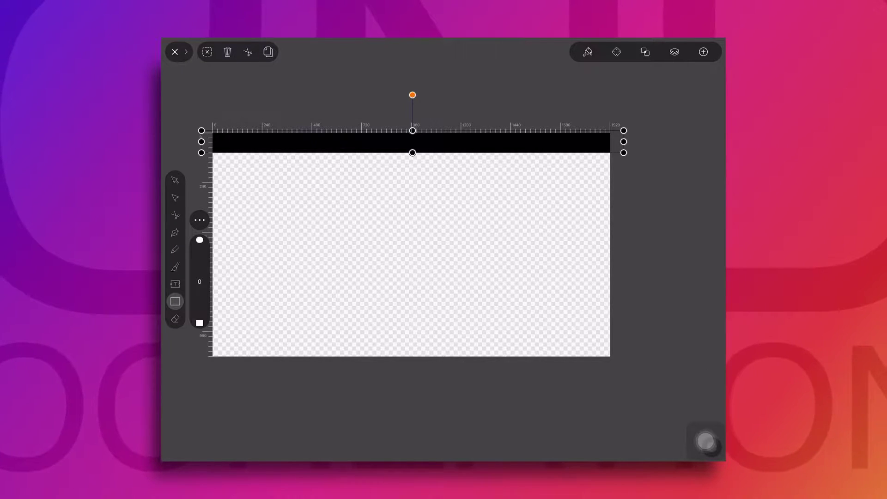
left_click_drag(412, 130, 412, 133)
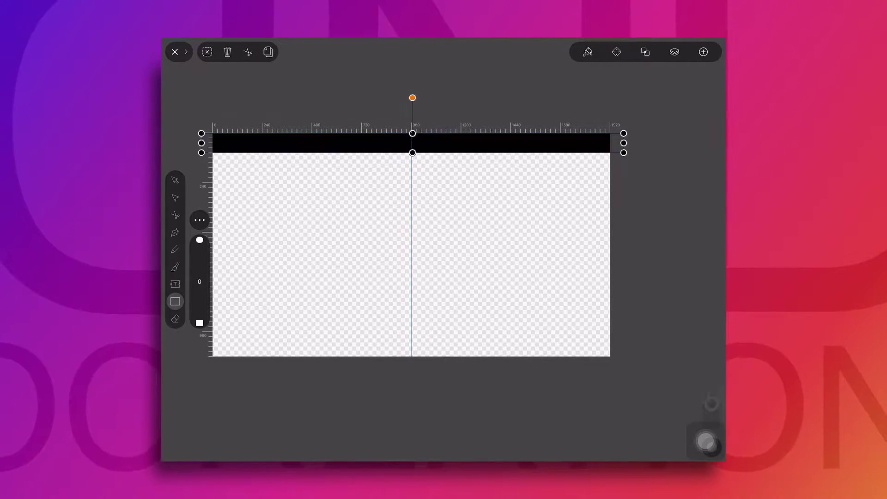
Duplicate the top black bar and move the copy to the canvas bottom edge.
left_click(175, 179)
left_click(200, 204)
left_click_drag(485, 143, 479, 342)
left_click(459, 71)
Add a new empty Layer 2 above Layer 1.
left_click(674, 51)
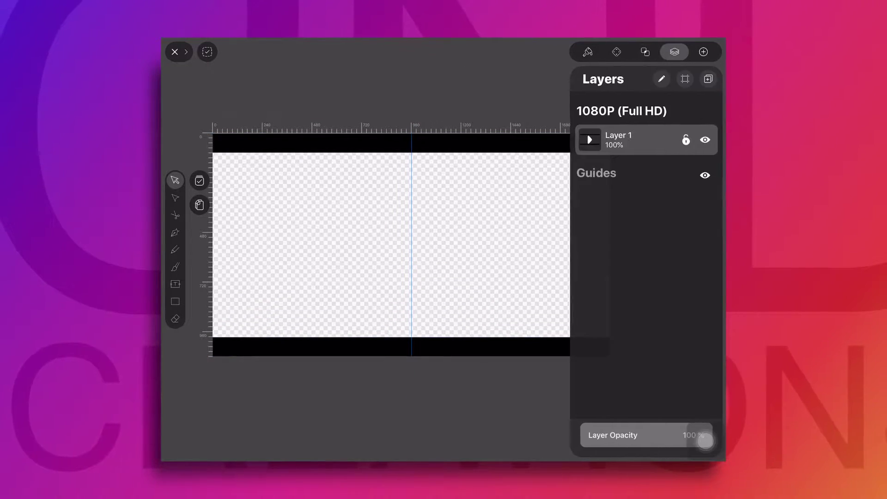
left_click(708, 78)
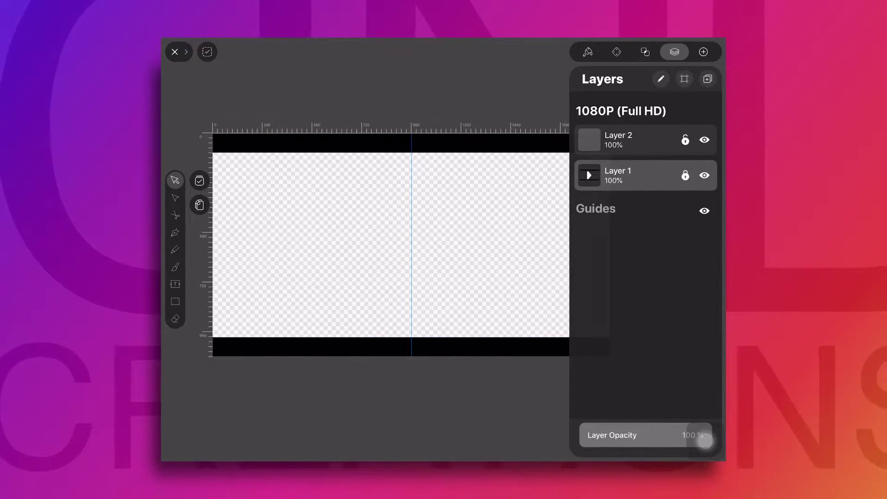
left_click(674, 52)
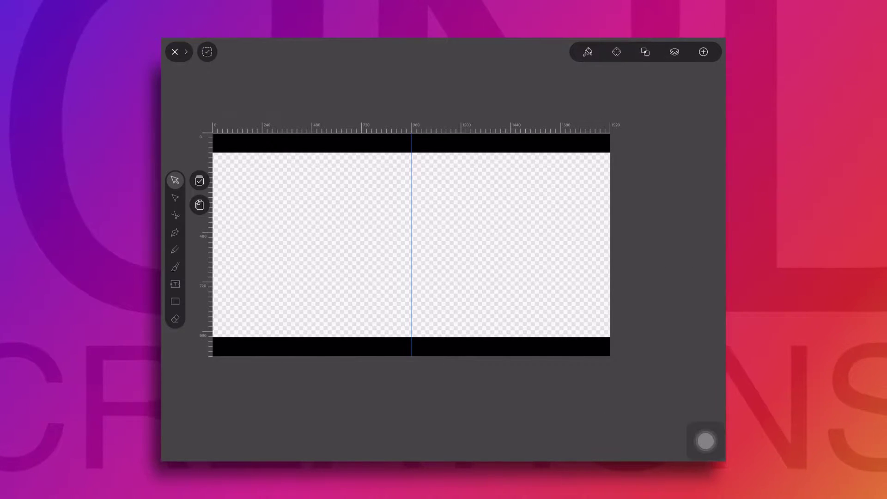
Turn on the white canvas background.
left_click(186, 51)
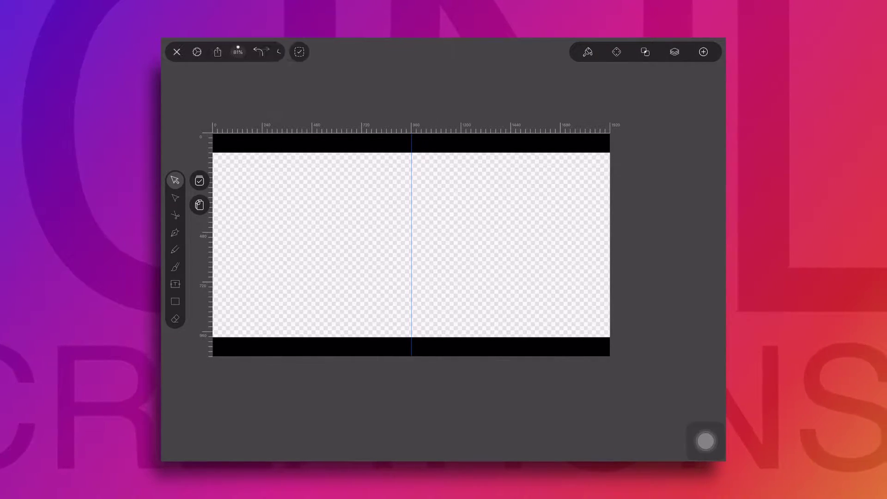
left_click(197, 52)
left_click(280, 284)
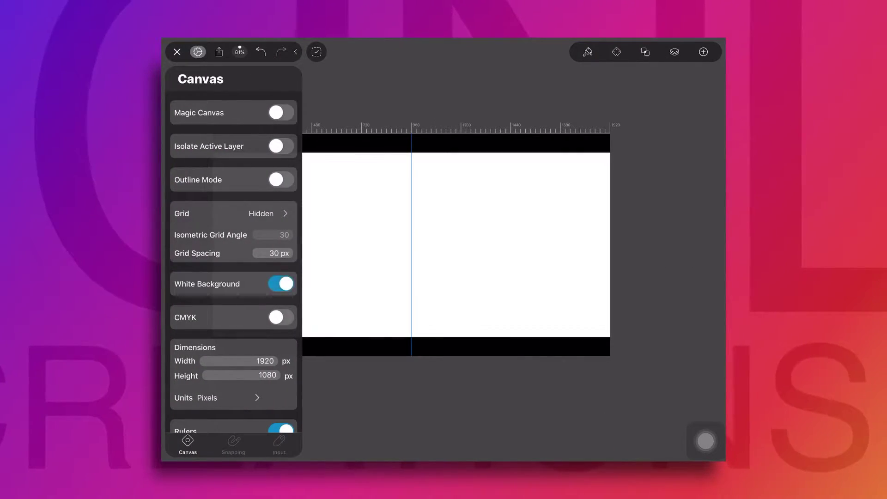
left_click(198, 51)
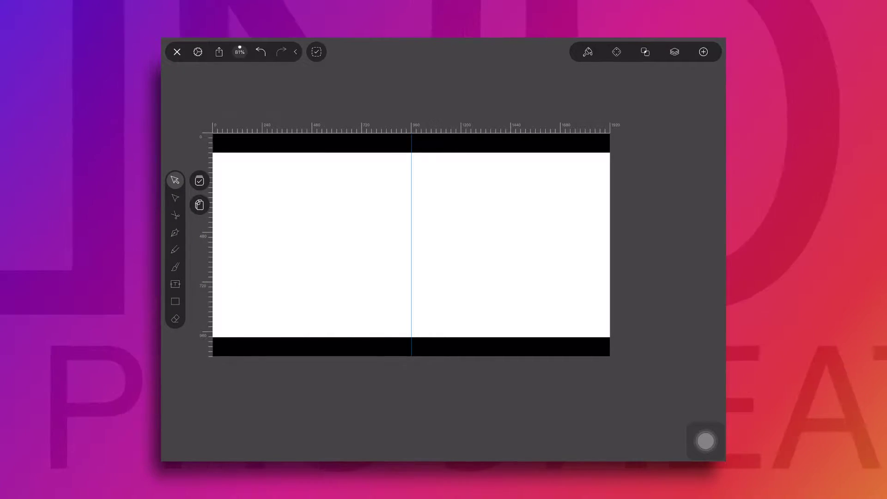
Add a text box in the middle of the canvas reading MASK.
left_click(175, 283)
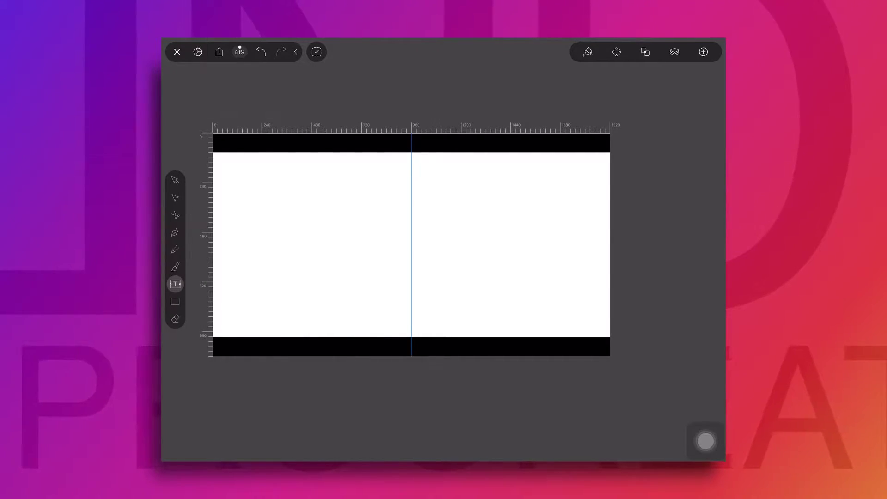
left_click_drag(309, 209, 561, 280)
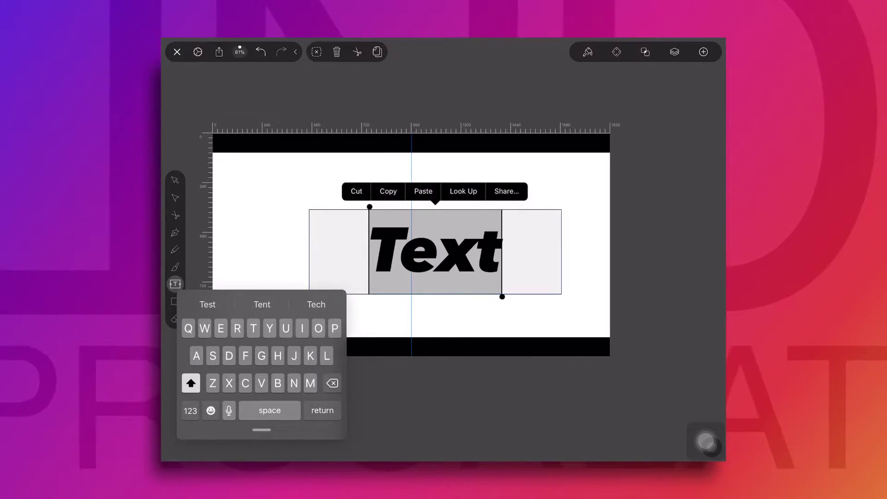
type("M")
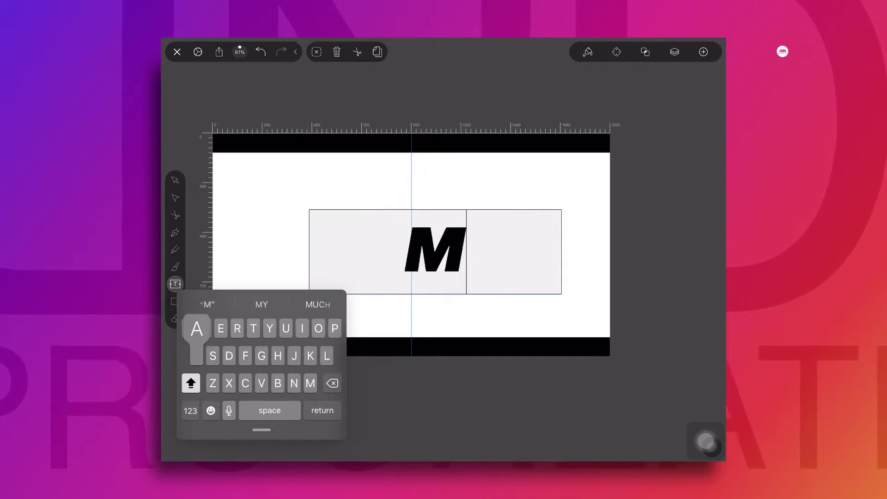
type("ASK")
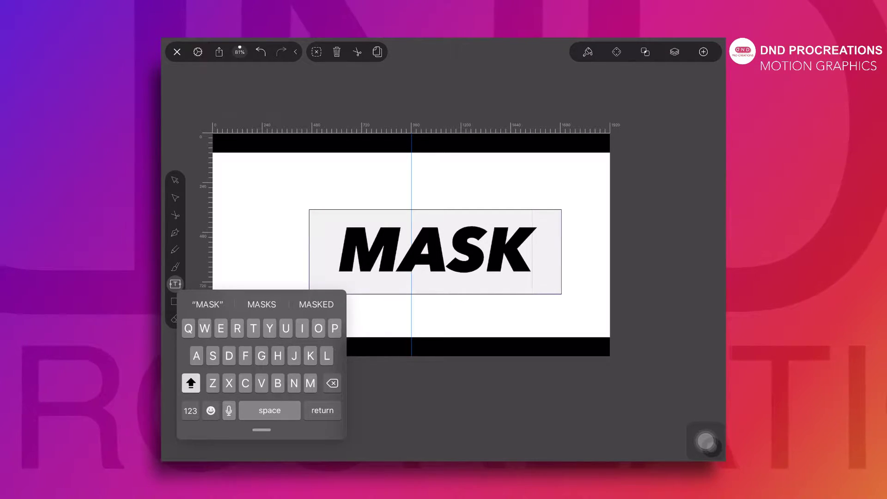
left_click(175, 179)
Style MASK as Avenir Next Heavy Italic at 300 pt and centre it horizontally.
left_click(587, 52)
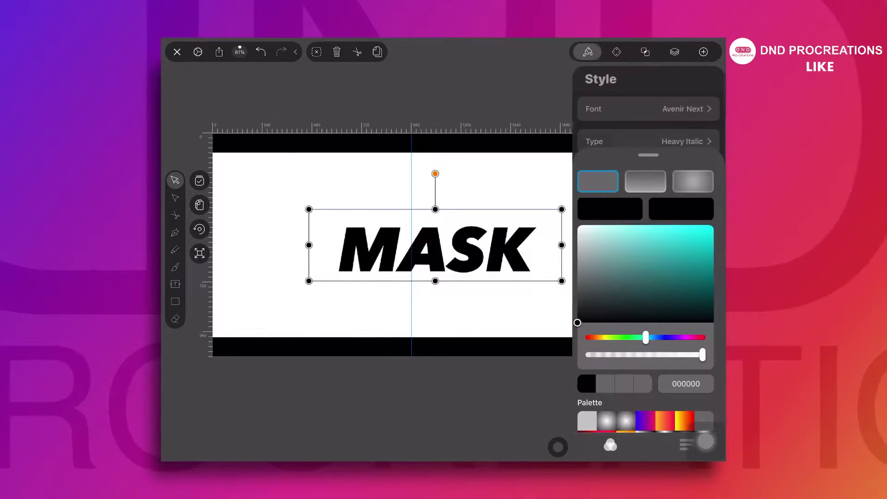
left_click(672, 143)
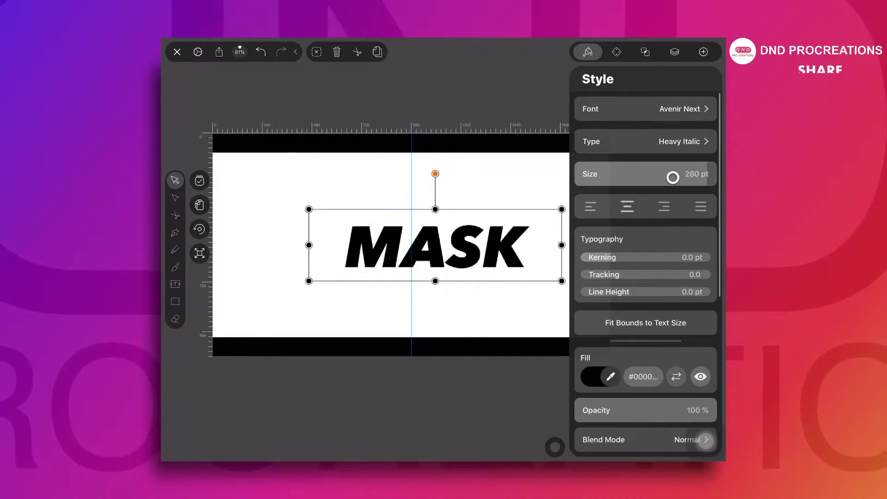
scroll(662, 112, "down", 1)
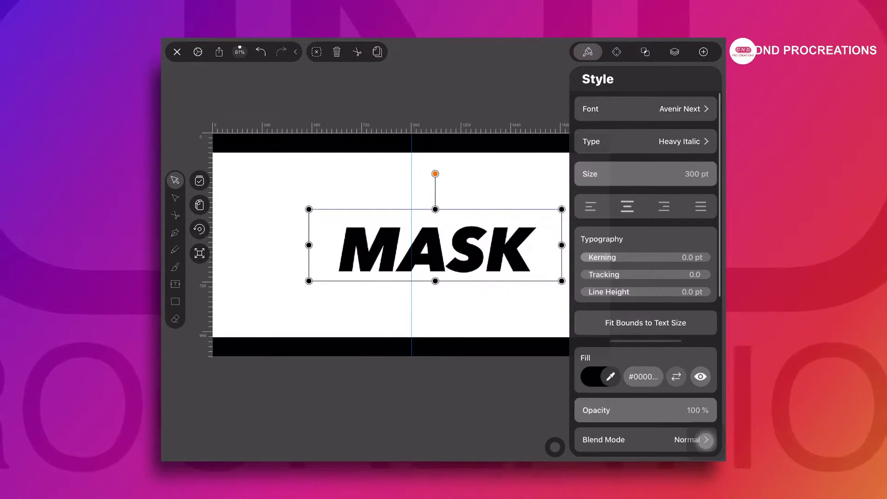
left_click(555, 446)
left_click_drag(435, 244, 411, 245)
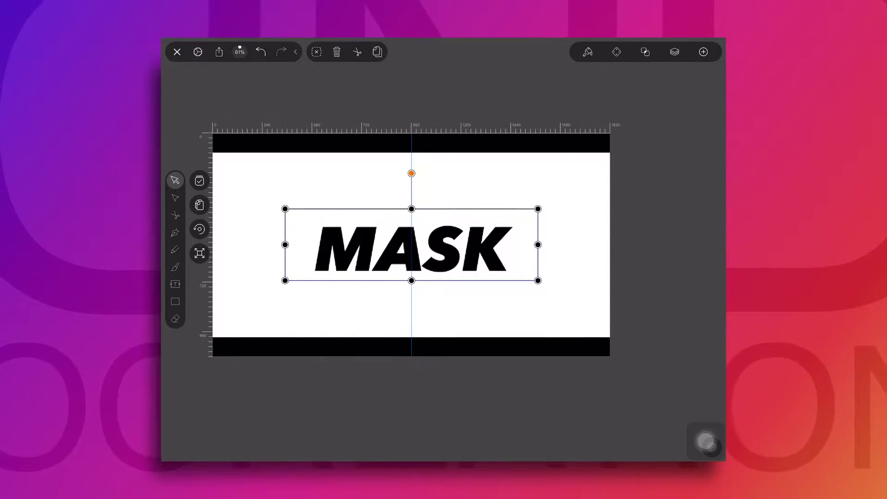
left_click(175, 284)
Add a new text box at top left and edit it to read TEXT.
left_click(251, 162)
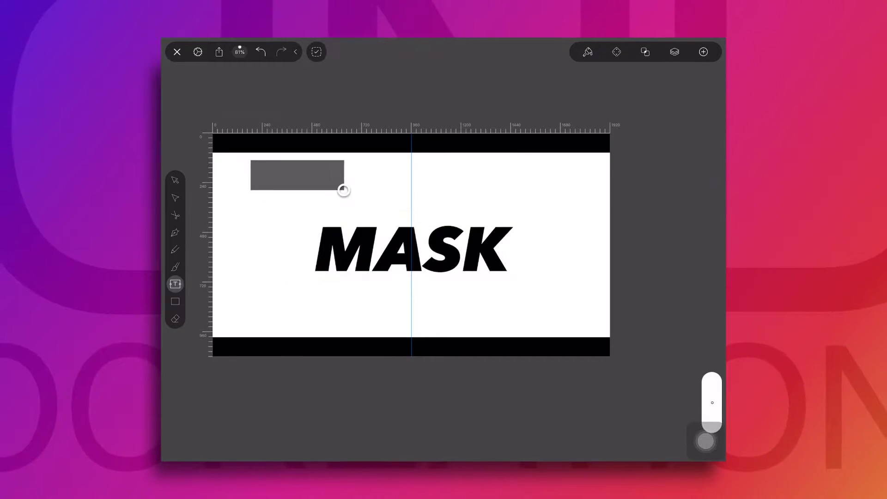
left_click(401, 203)
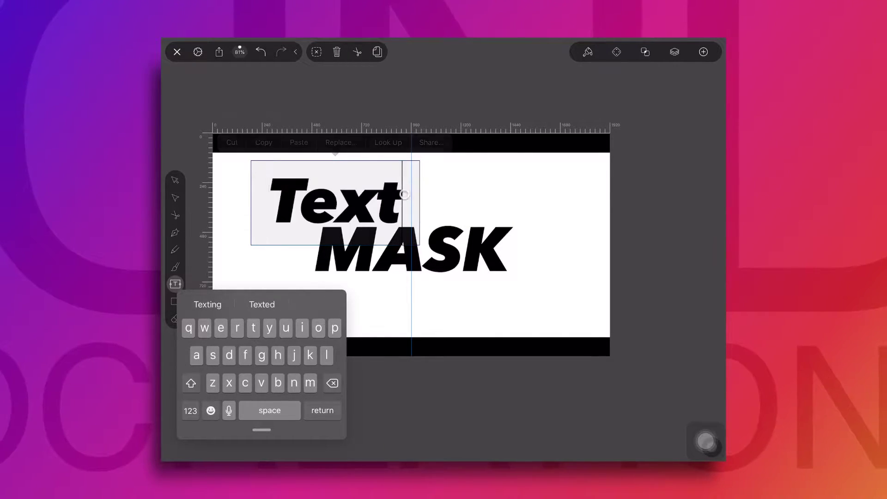
key("BackSpace")
key("BackSpace")
key("BackSpace")
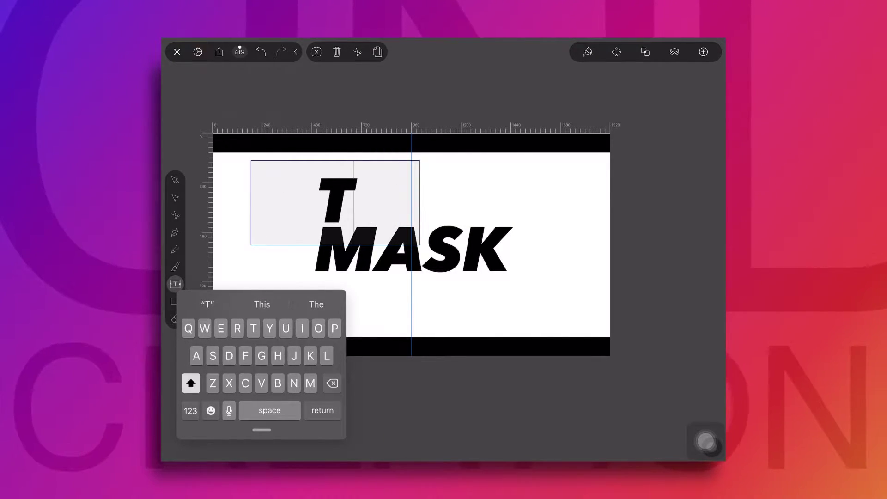
type("EX")
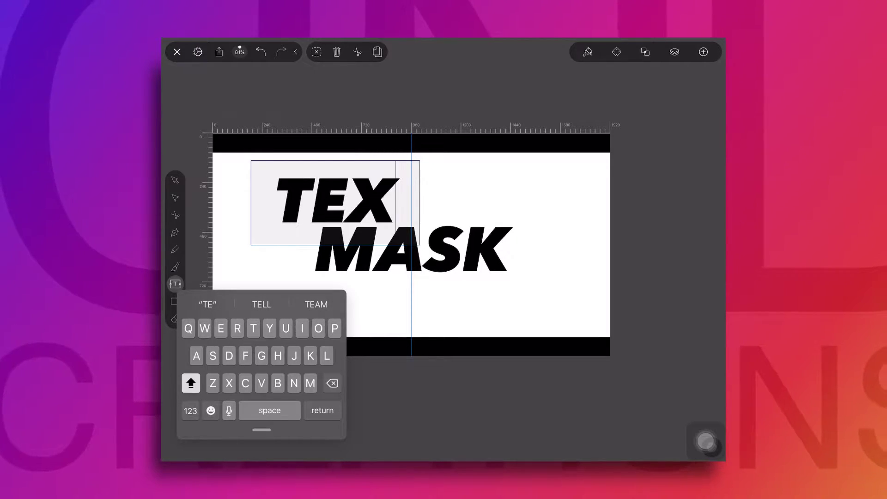
type("T")
left_click(175, 179)
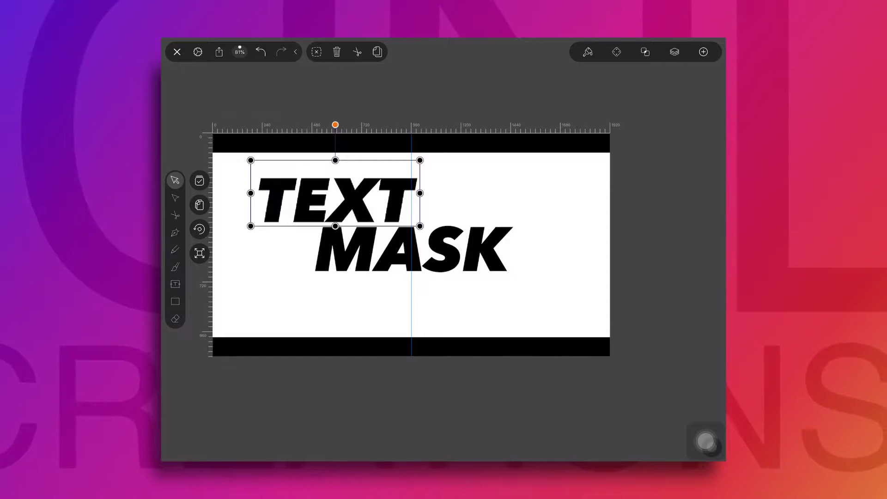
Place a copy of TEXT below MASK and change it to VIDEO.
left_click_drag(329, 192, 378, 315)
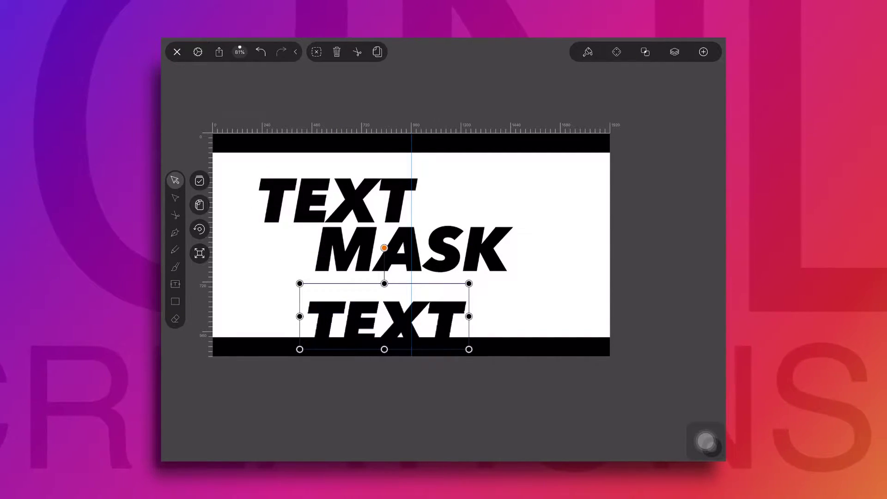
double_click(384, 318)
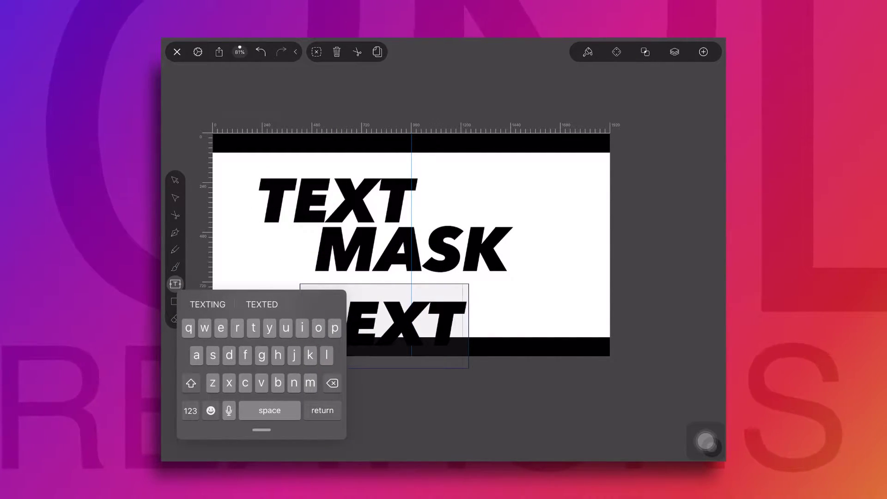
key("BackSpace")
key("BackSpace")
key("BackSpace")
key("BackSpace")
type("VIDE")
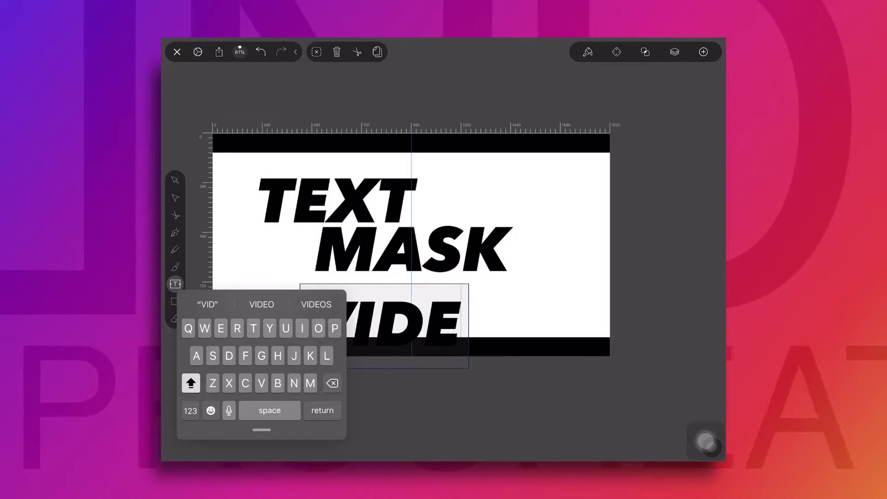
type("O")
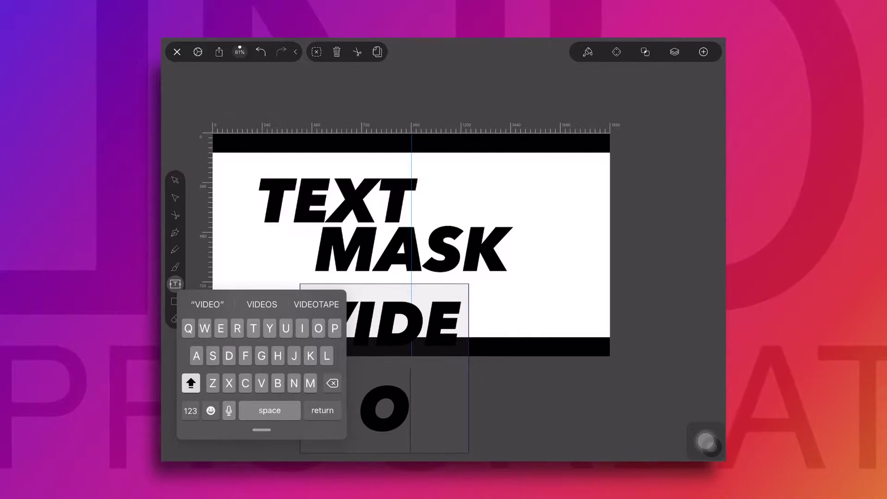
left_click(175, 180)
Stagger the words diagonally: MASK slightly left, TEXT up-left, VIDEO right beneath MASK.
left_click_drag(411, 250, 393, 250)
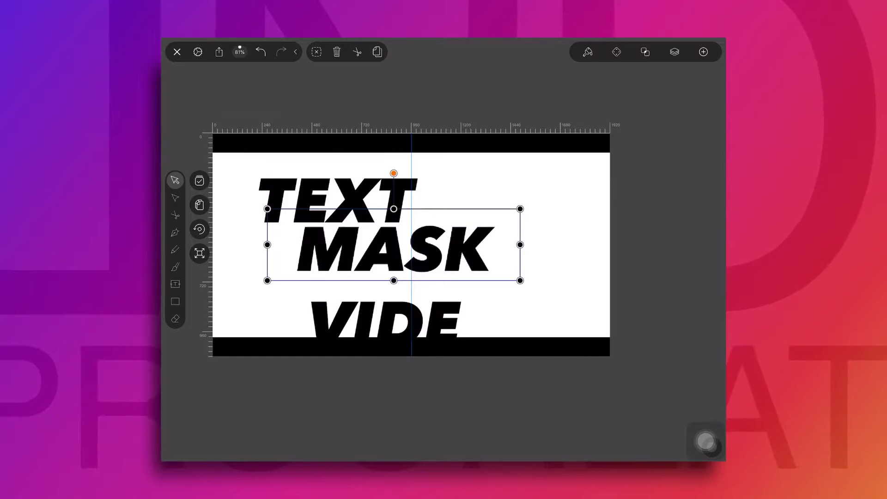
left_click_drag(338, 199, 314, 182)
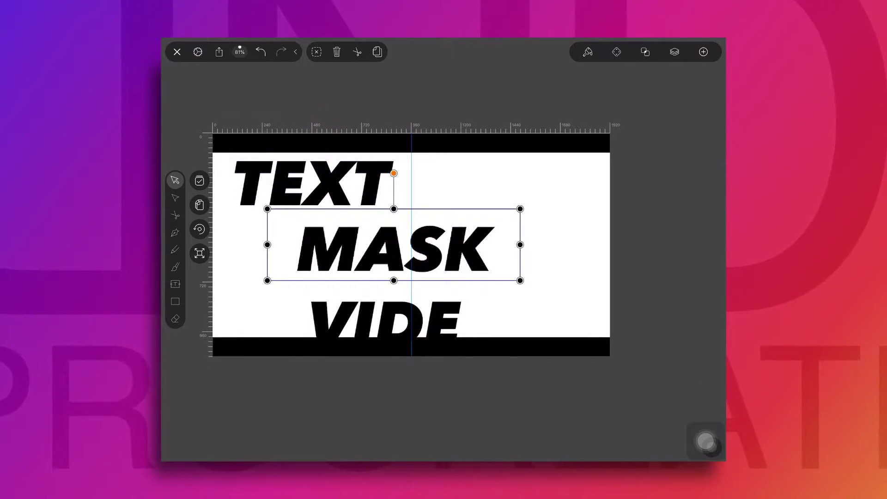
left_click(383, 319)
left_click_drag(383, 319, 475, 312)
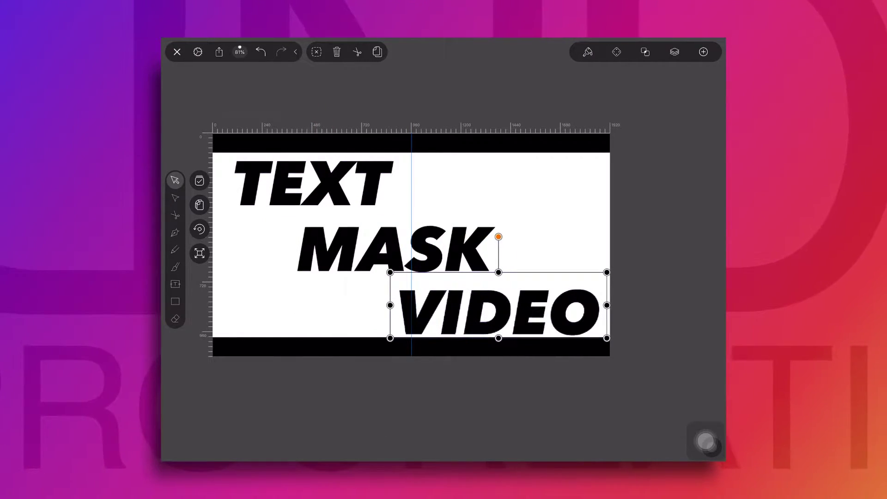
left_click(314, 182)
left_click_drag(314, 182, 304, 190)
Set VIDEO's font size to 280 pt and shift it slightly right and down.
left_click(587, 51)
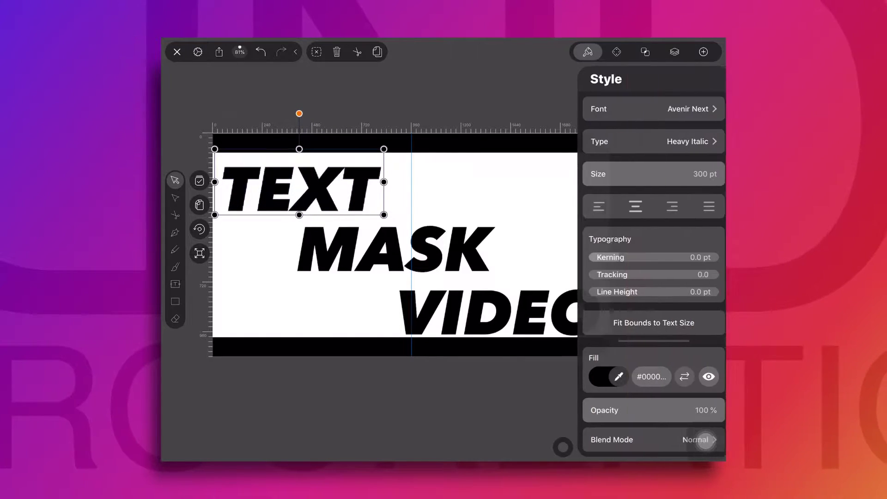
left_click(641, 325)
left_click(443, 314)
left_click(645, 323)
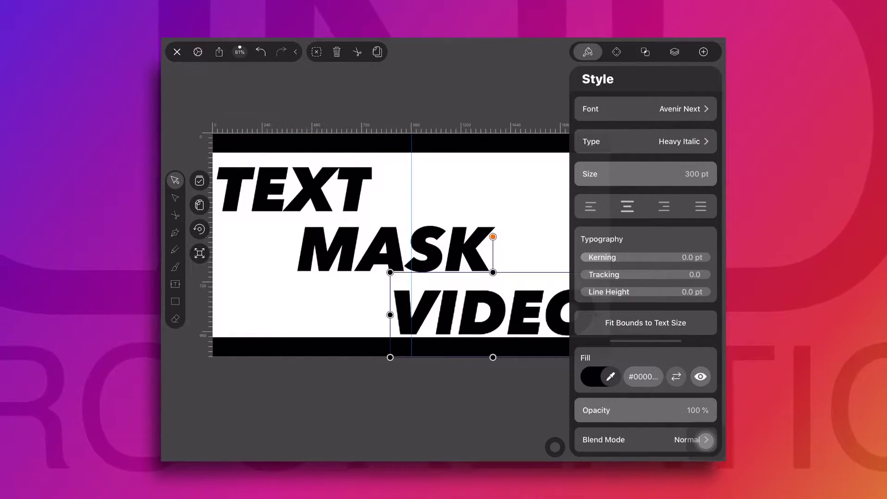
left_click(645, 174)
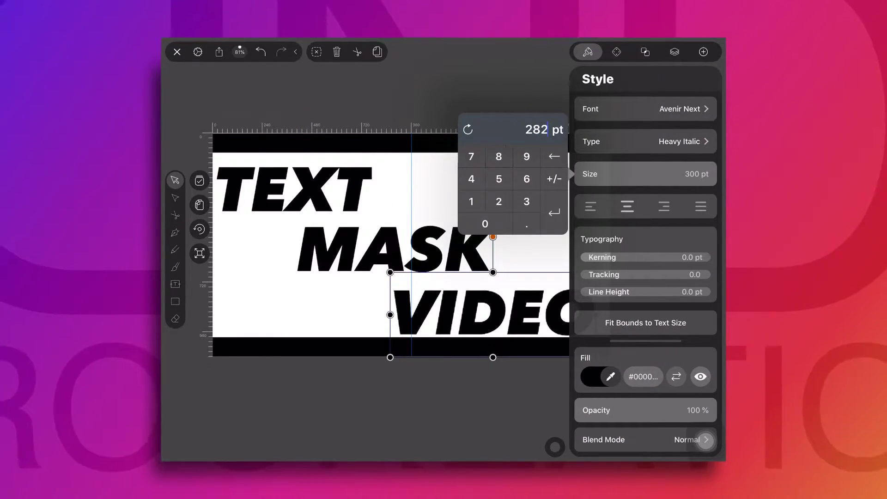
type("0")
key("Return")
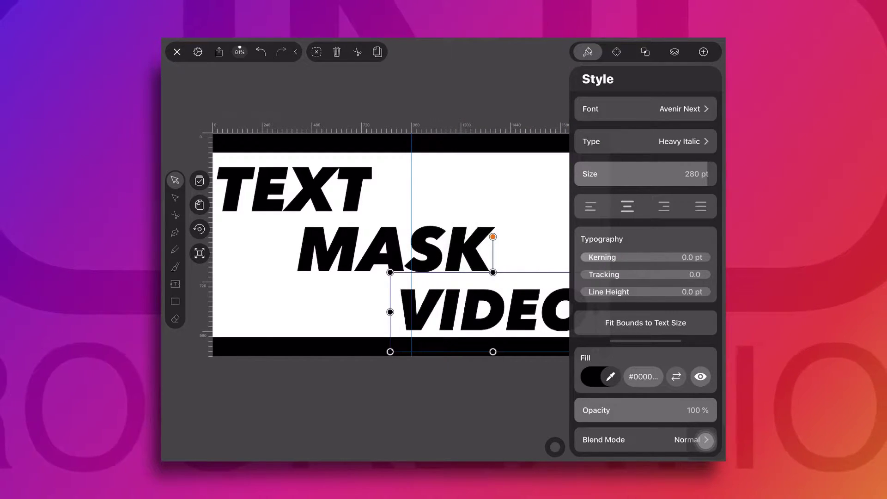
left_click(555, 447)
left_click_drag(516, 304, 530, 309)
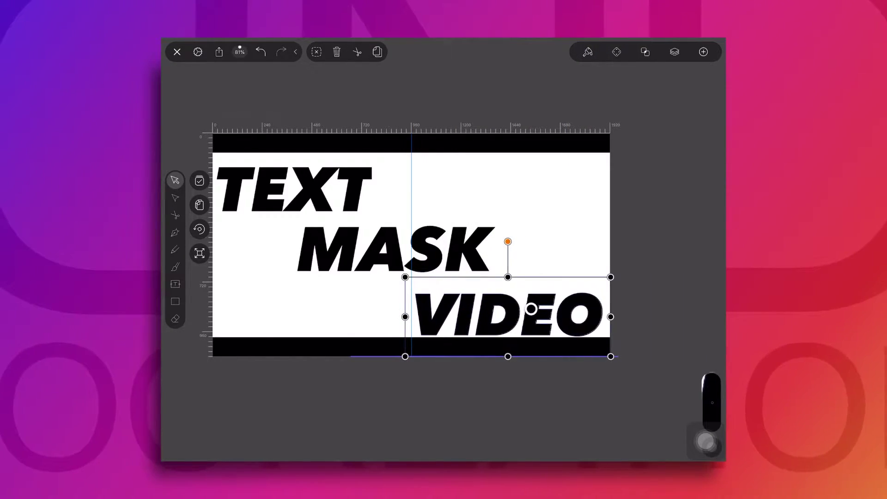
Set TEXT's font size to 280 pt as well.
left_click(296, 190)
left_click(588, 52)
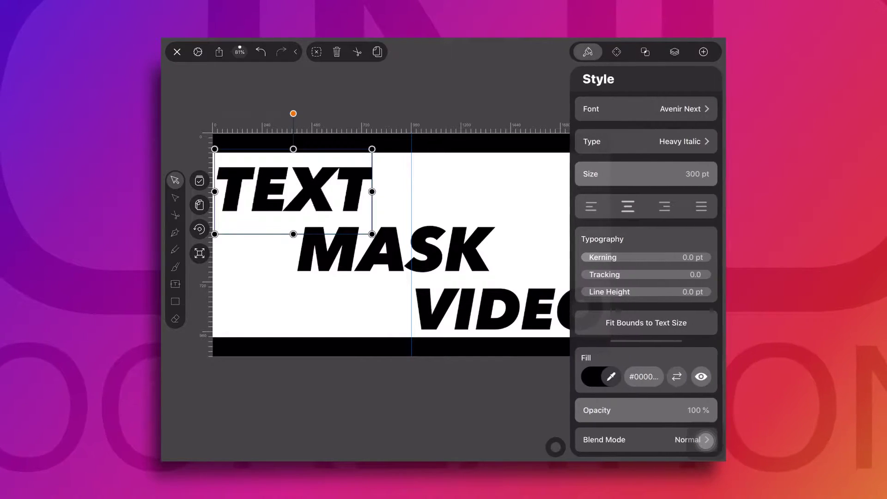
left_click(645, 173)
left_click(499, 202)
left_click(498, 156)
left_click(484, 224)
left_click(554, 212)
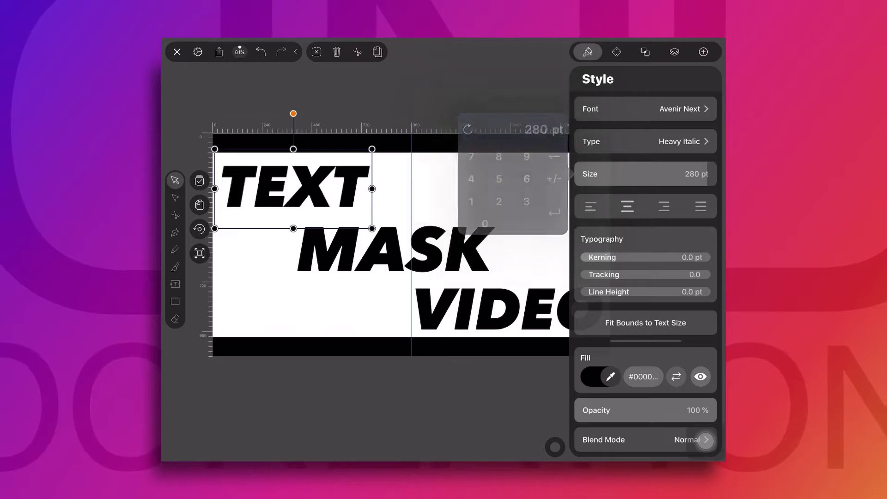
left_click(555, 446)
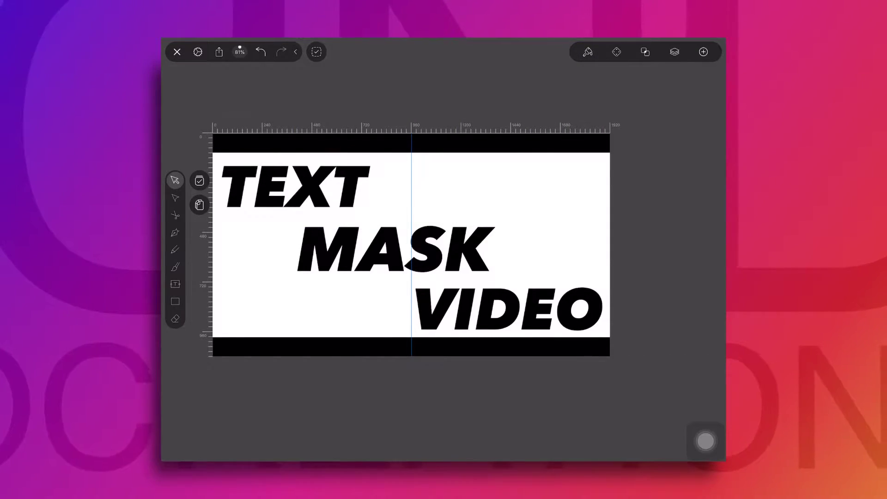
Convert the MASK text into outline shapes.
left_click(427, 255)
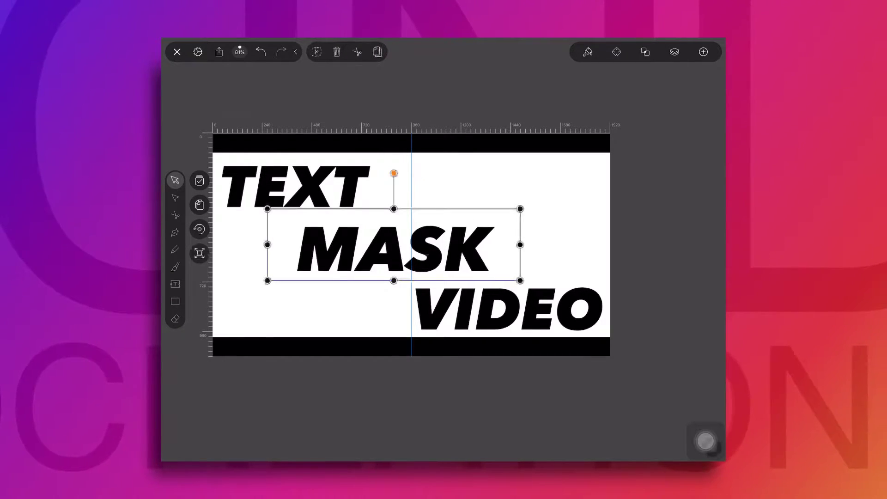
left_click(644, 52)
scroll(647, 366, "down", 3)
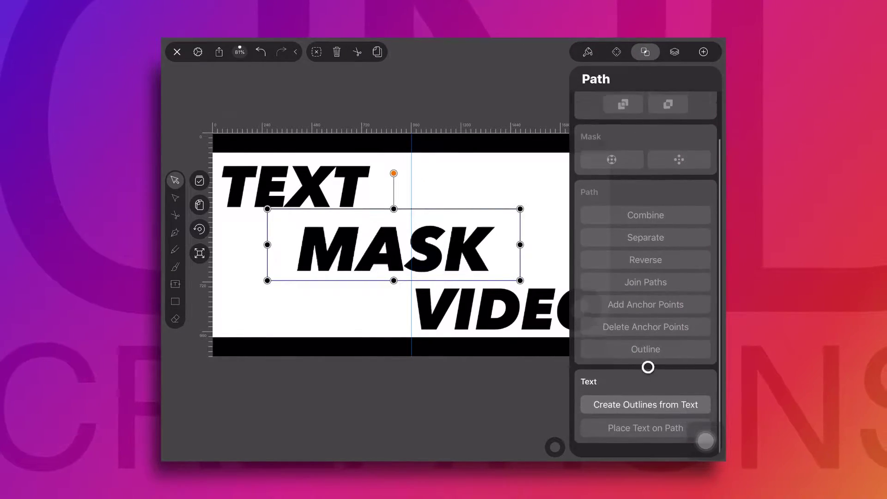
left_click(646, 413)
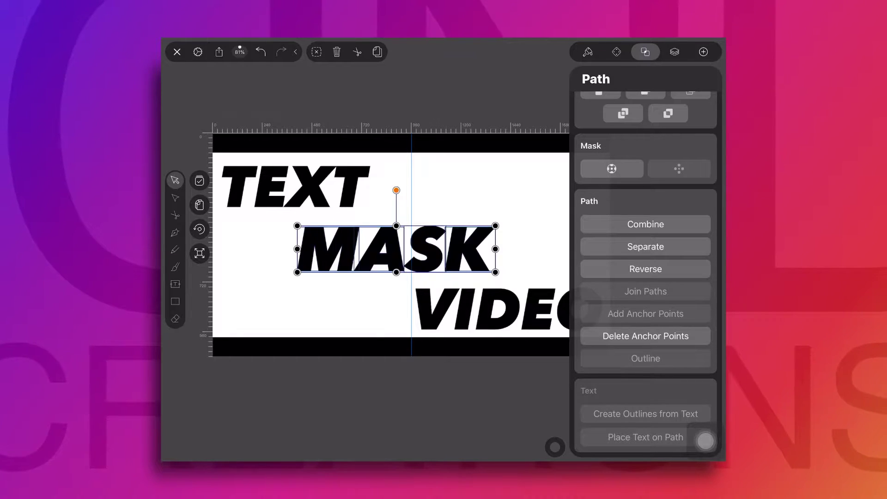
left_click(645, 53)
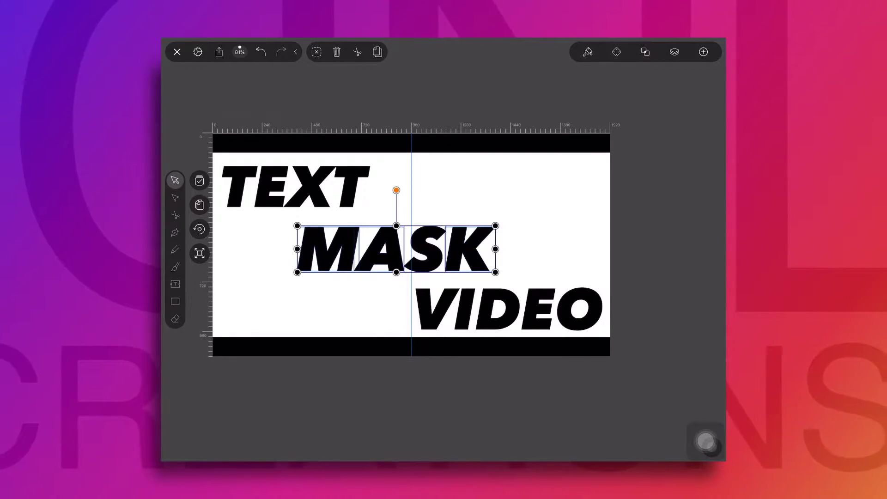
Scale the MASK outlines up, widening them to the right and realigning left.
left_click_drag(496, 226, 590, 204)
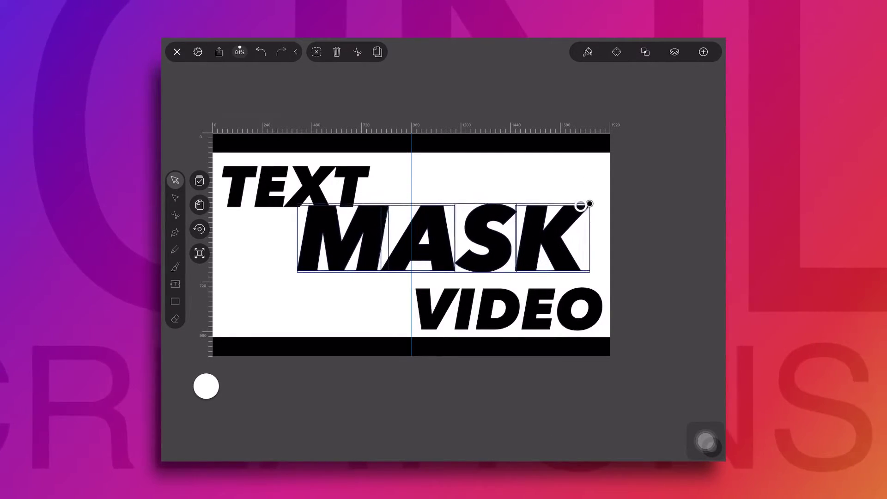
left_click_drag(444, 243, 425, 255)
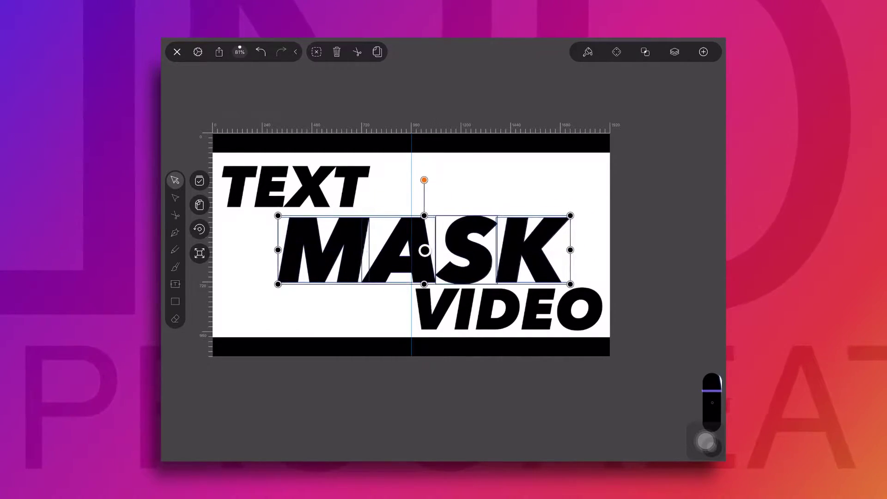
left_click_drag(571, 215, 571, 213)
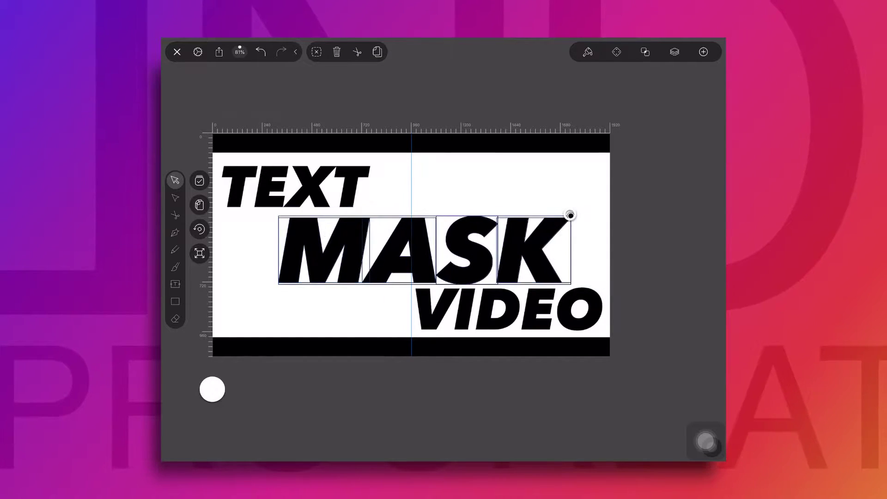
left_click(212, 389)
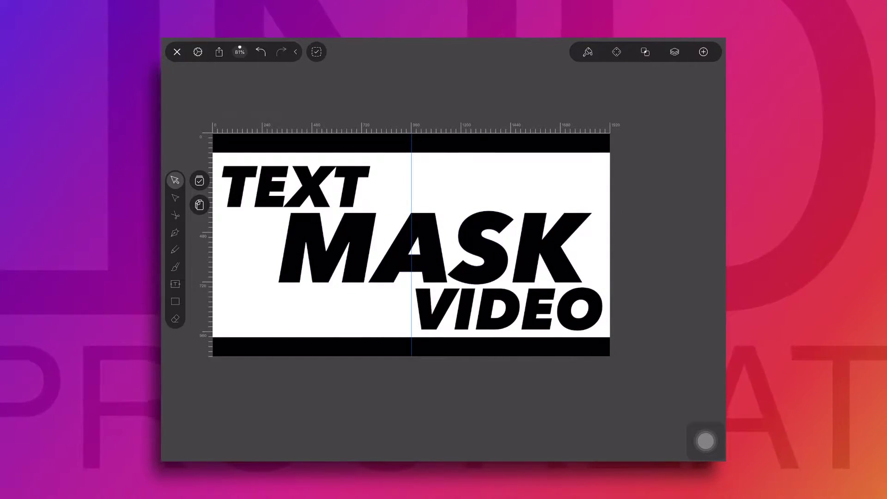
Marquee-select all the separate MASK letters together.
left_click(406, 250)
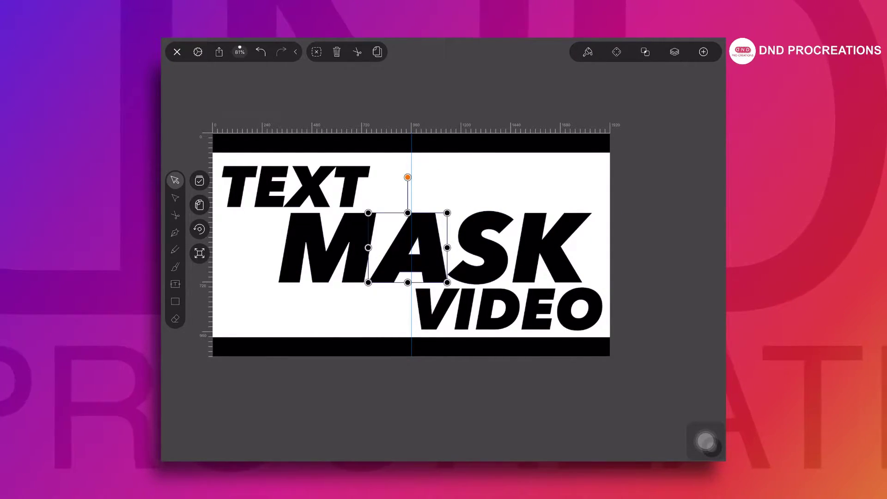
left_click_drag(636, 227, 326, 268)
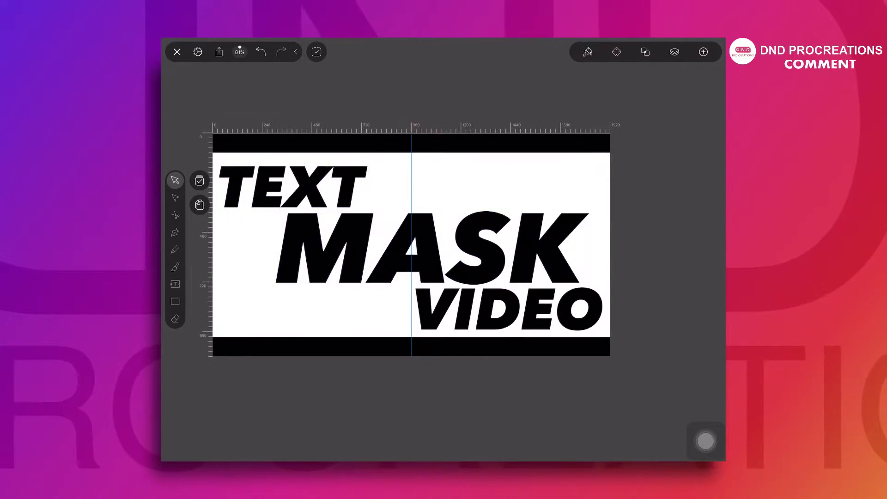
mouse_move(635, 240)
left_mouse_down()
mouse_move(444, 277)
mouse_move(350, 276)
left_mouse_up()
left_click(651, 203)
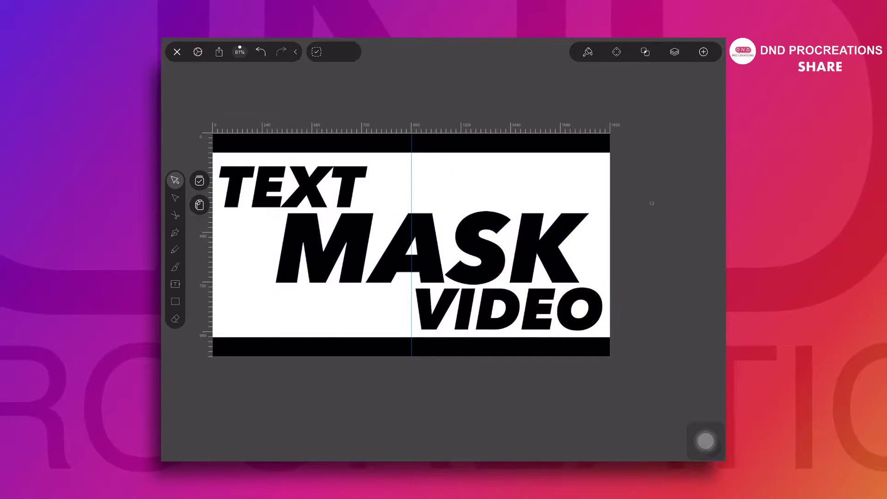
left_click_drag(596, 231, 275, 258)
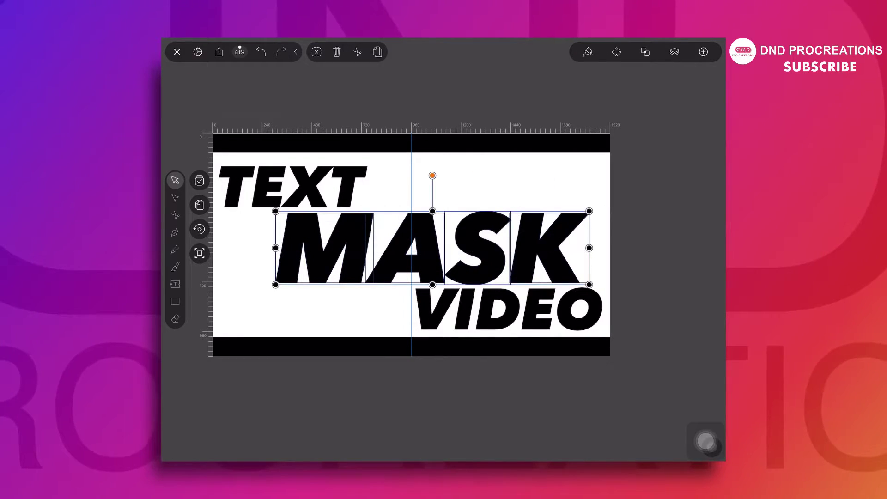
Group the MASK letters into one object and shift it slightly left.
left_click(616, 52)
left_click(612, 283)
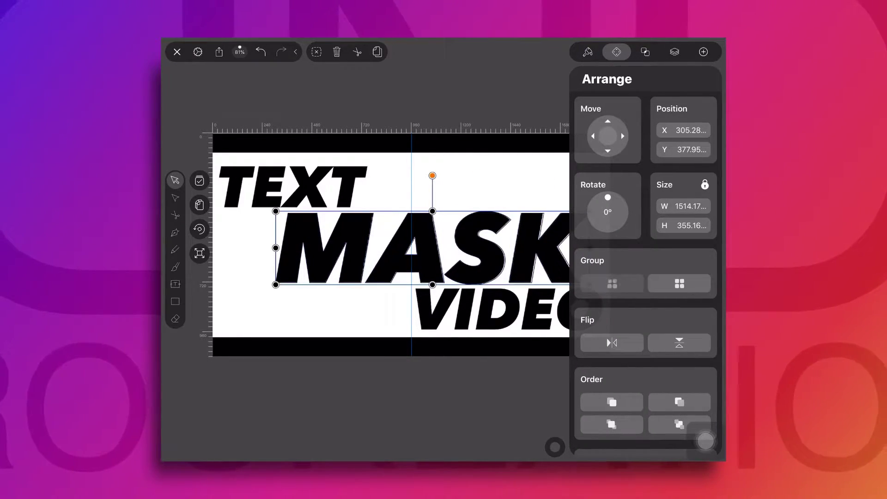
left_click(617, 52)
key("Escape")
left_click(476, 249)
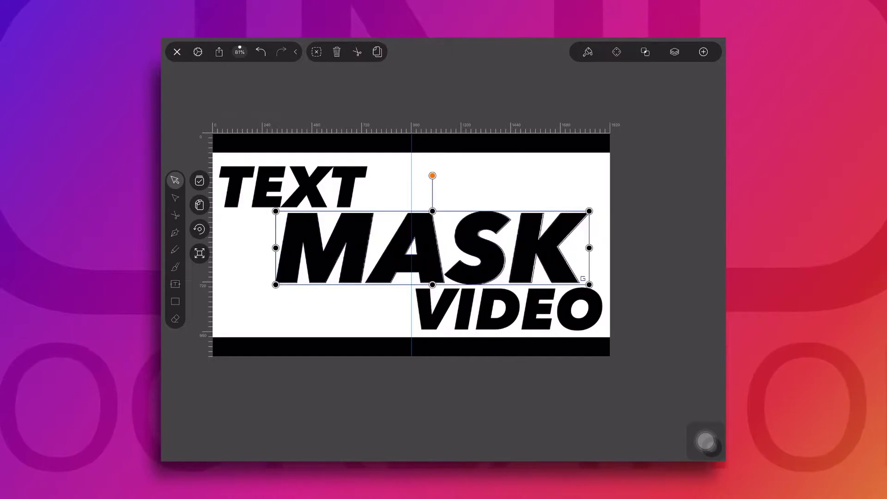
left_click_drag(429, 257, 415, 258)
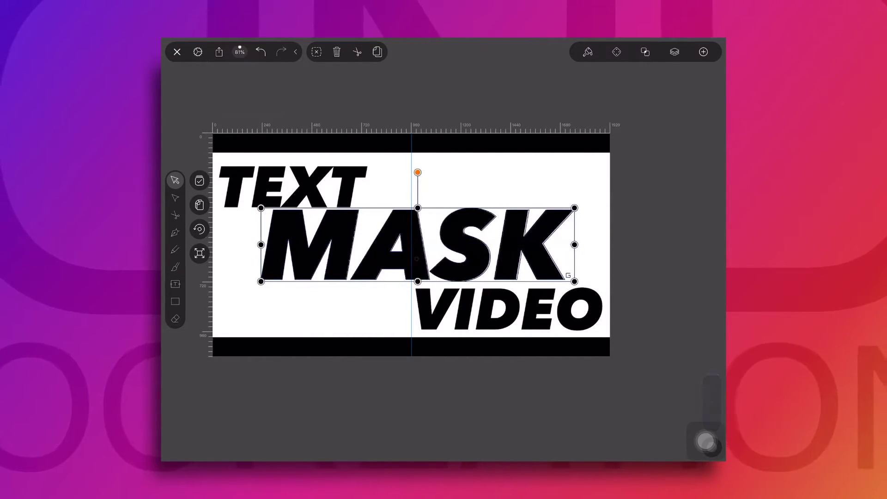
Nudge VIDEO and TEXT upward closer to MASK, then deselect.
scroll(513, 254, "up", 2)
scroll(514, 253, "up", 3)
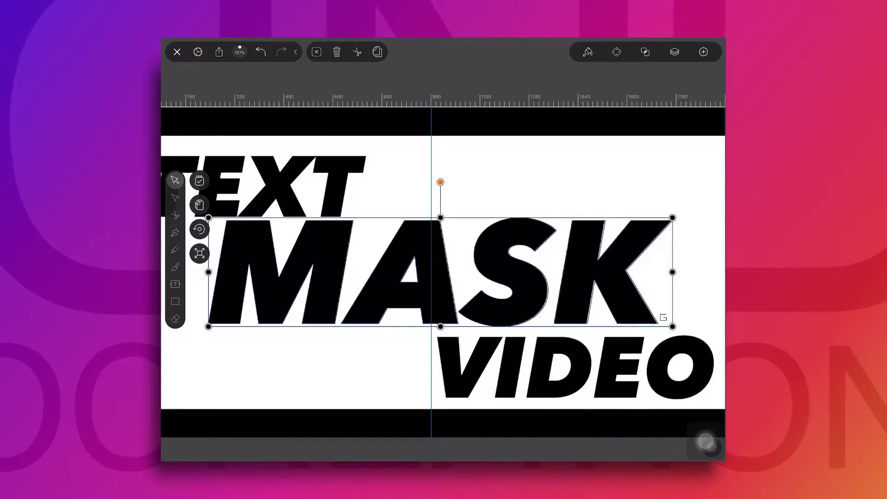
left_click(573, 370)
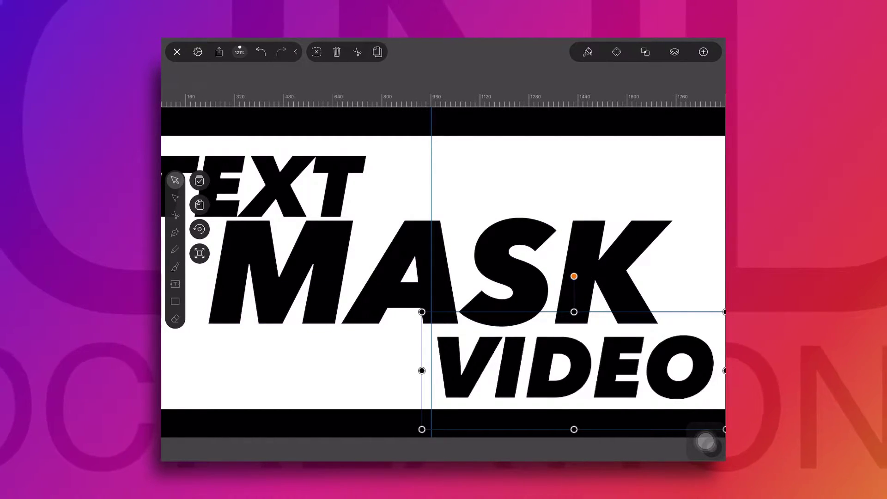
left_click_drag(566, 377, 565, 375)
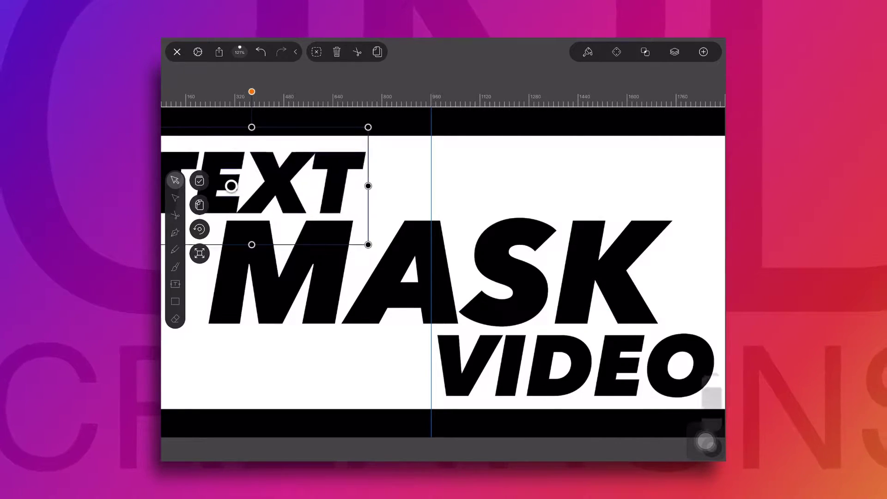
left_click_drag(235, 188, 235, 179)
left_click(503, 179)
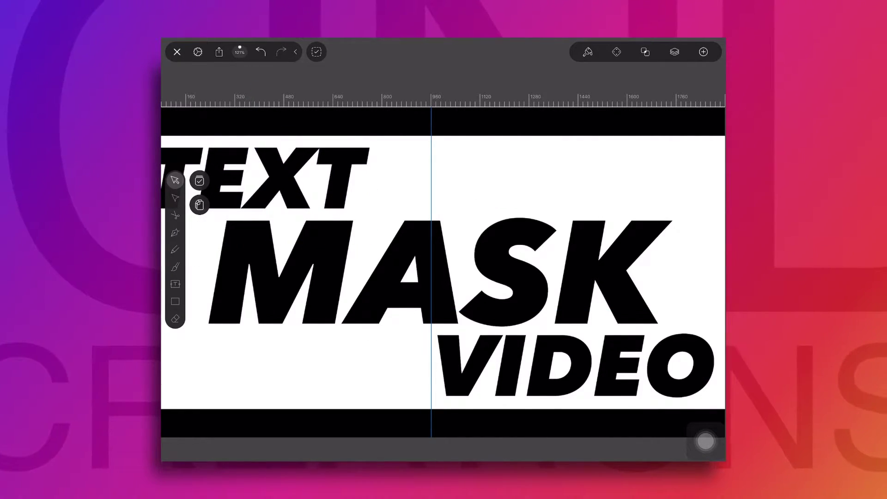
scroll(409, 259, "down", 5)
Convert the TEXT and VIDEO words into outline shapes.
left_click(310, 203)
left_click(645, 52)
left_click(643, 413)
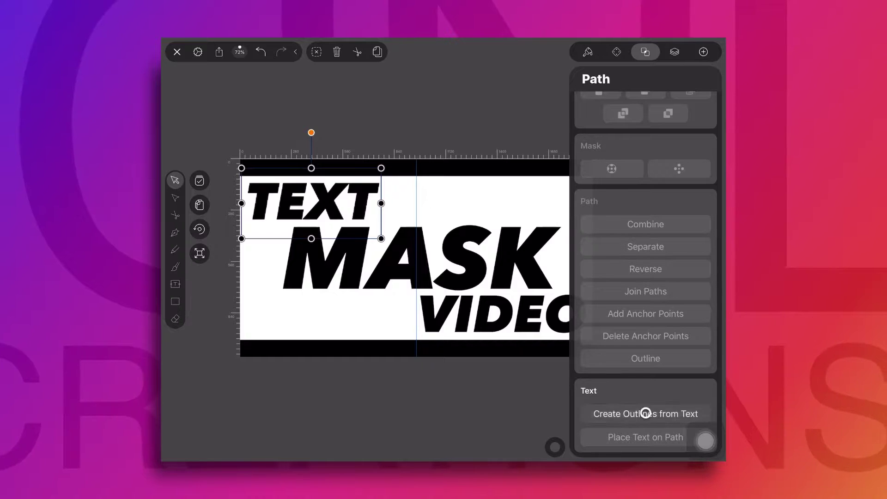
left_click(490, 314)
left_click(655, 413)
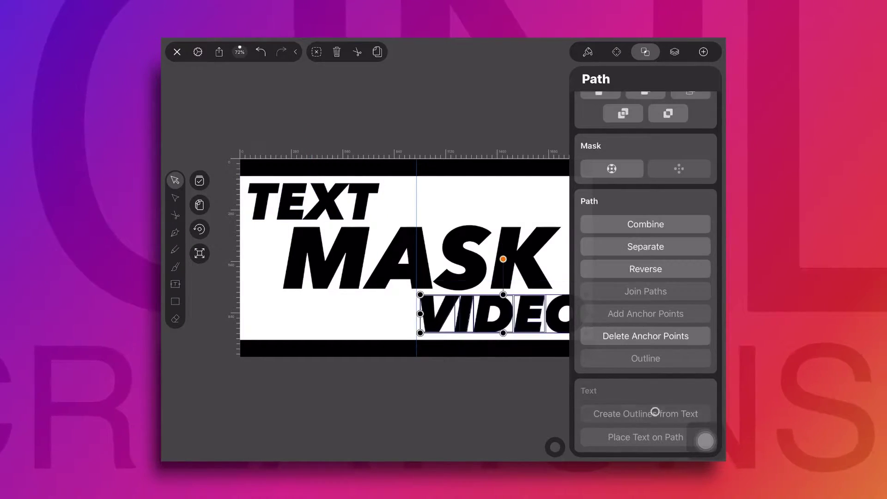
left_click(555, 446)
Fill all three words with teal 005C5D.
mouse_move(645, 188)
left_mouse_down()
mouse_move(424, 316)
mouse_move(245, 181)
left_mouse_up()
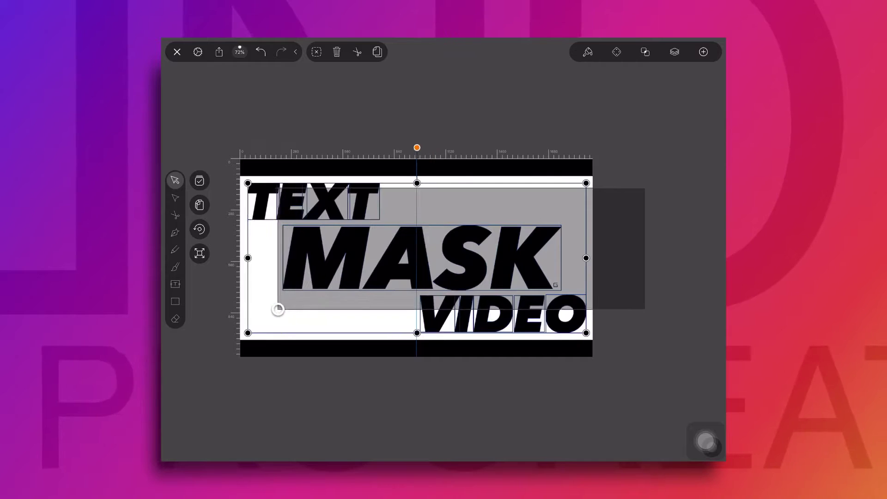
left_click(585, 50)
left_click(711, 287)
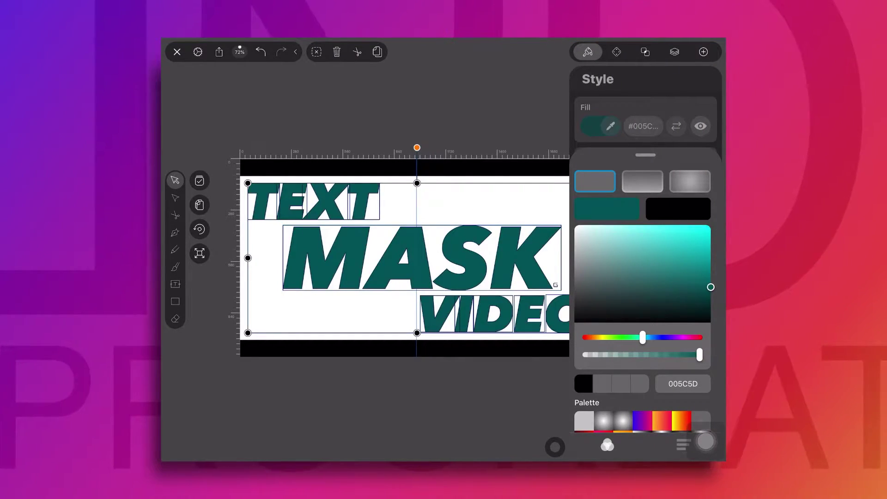
left_click(555, 446)
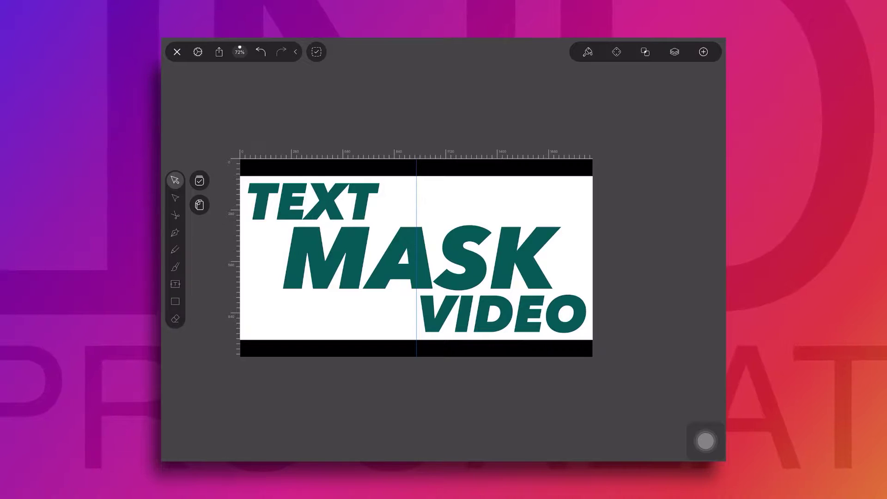
Choose the Rectangle tool with a white FFFFFF fill.
left_click(175, 301)
left_click(587, 51)
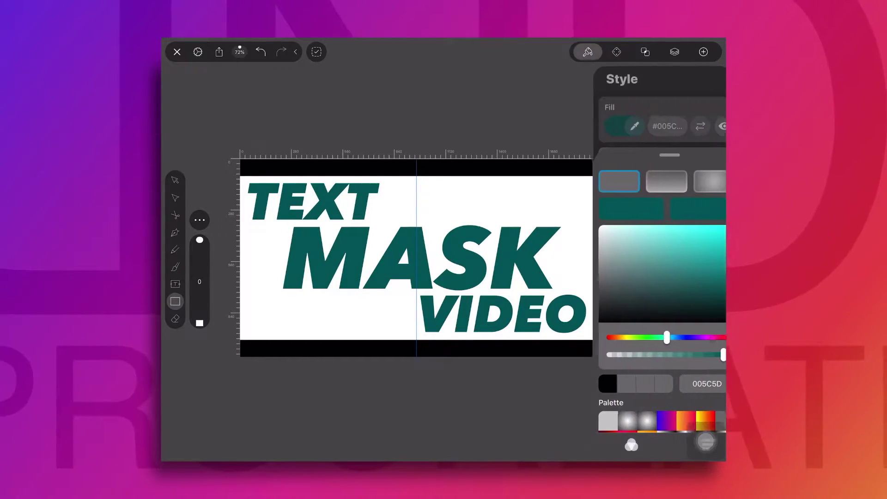
left_click_drag(710, 287, 574, 225)
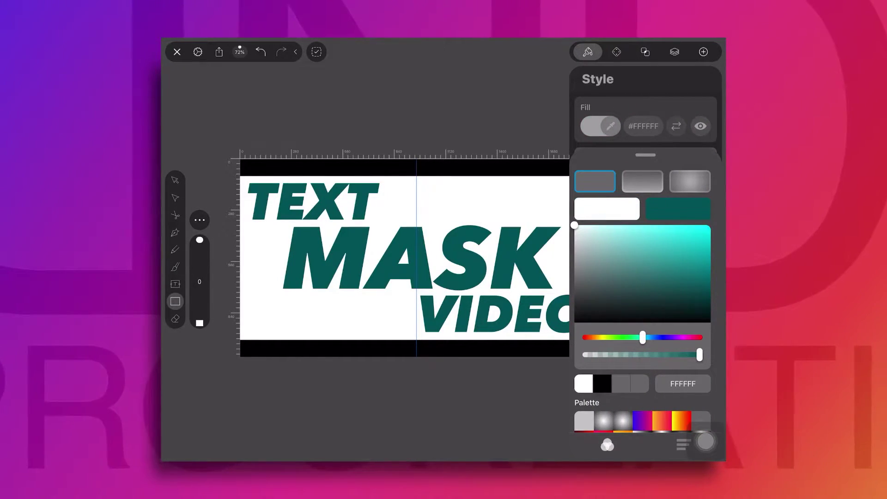
left_click(587, 51)
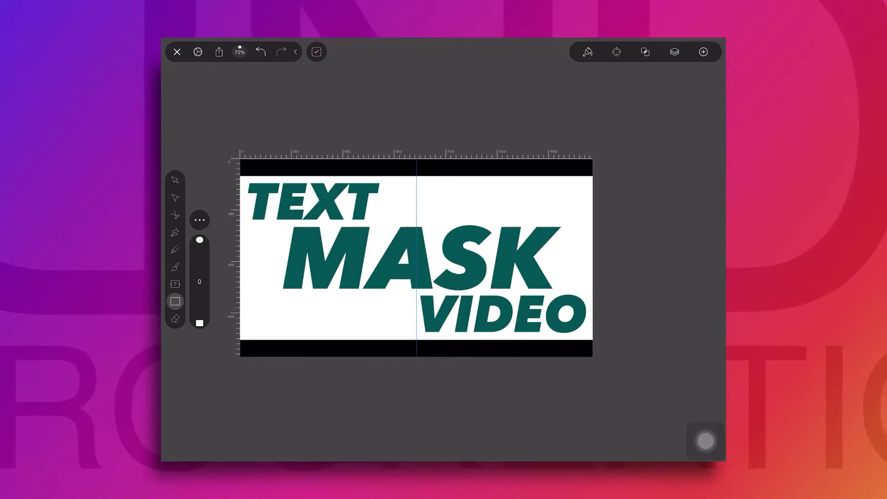
Turn off the white background and draw a large white rectangle over the three words.
left_click(198, 52)
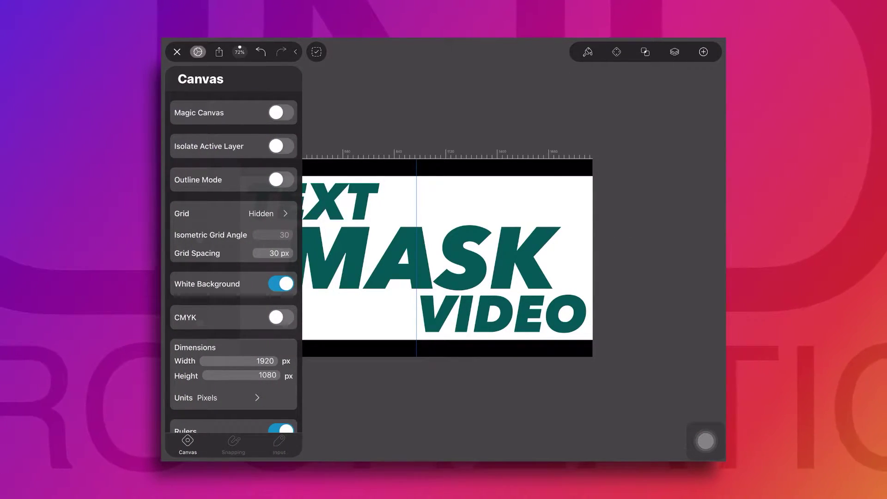
left_click(280, 283)
left_click(198, 52)
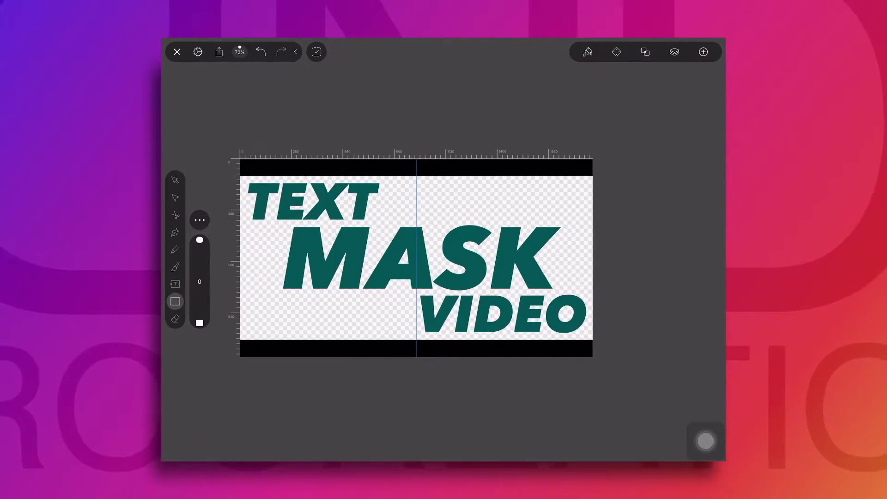
mouse_move(629, 172)
left_mouse_down()
mouse_move(267, 346)
mouse_move(222, 336)
mouse_move(237, 339)
left_mouse_up()
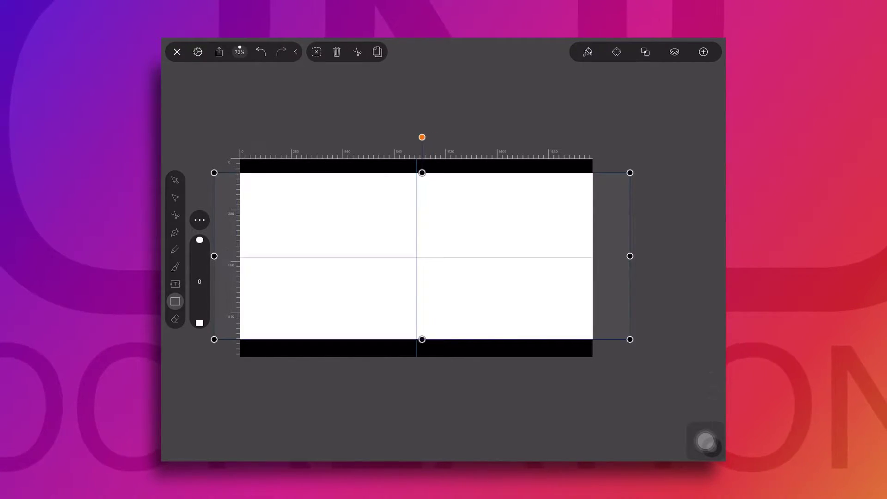
Zoom in and extend the white rectangle's top edge up to the black bar.
scroll(601, 313, "down", 3)
scroll(538, 241, "up", 10)
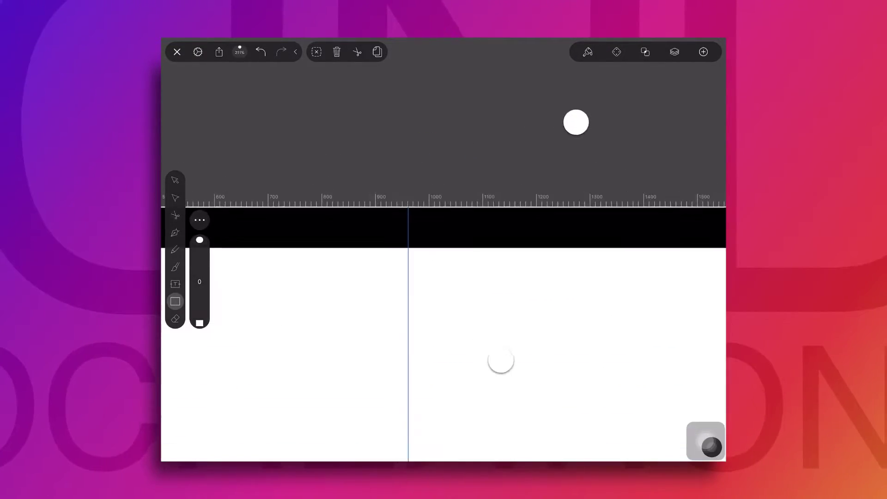
left_click_drag(443, 232, 440, 253)
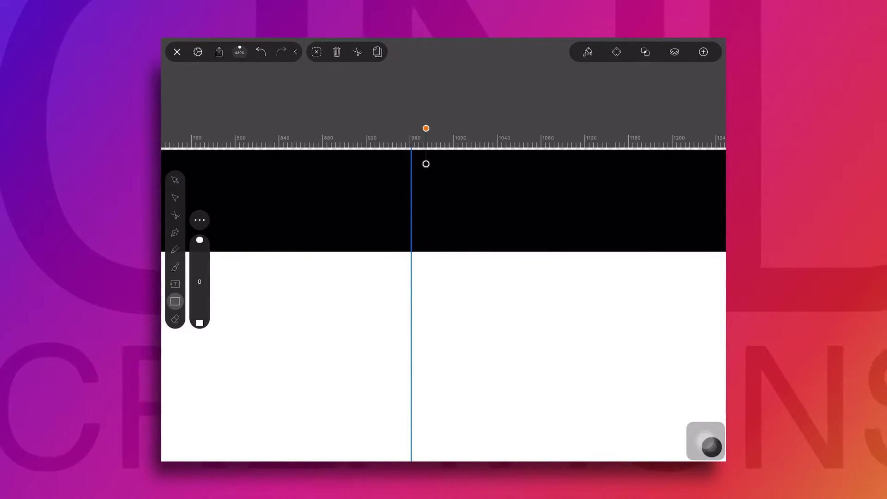
left_click(175, 180)
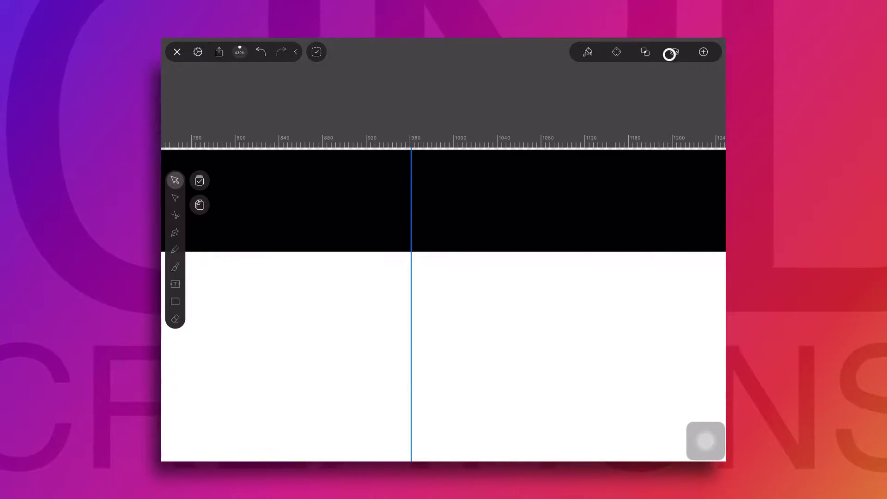
Check the rectangles in Layer 1, then zoom out to show the whole canvas.
left_click(669, 53)
left_click(589, 175)
left_click(619, 175)
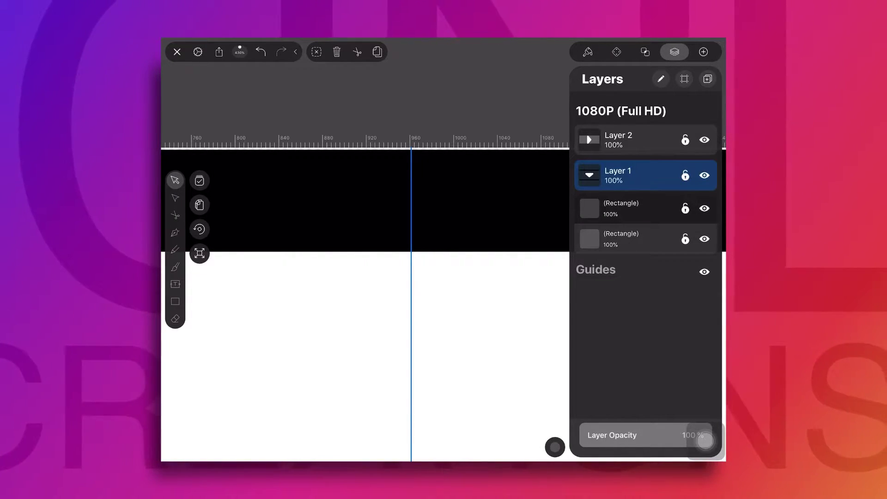
left_click(622, 208)
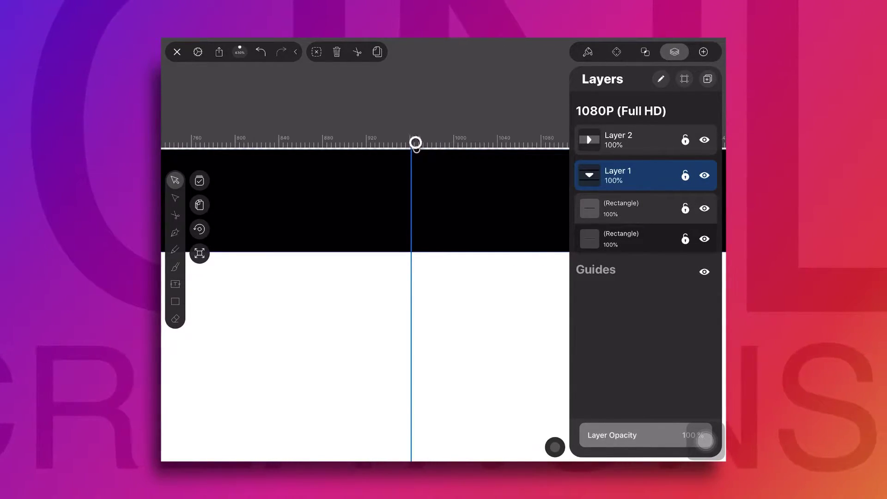
left_click(589, 175)
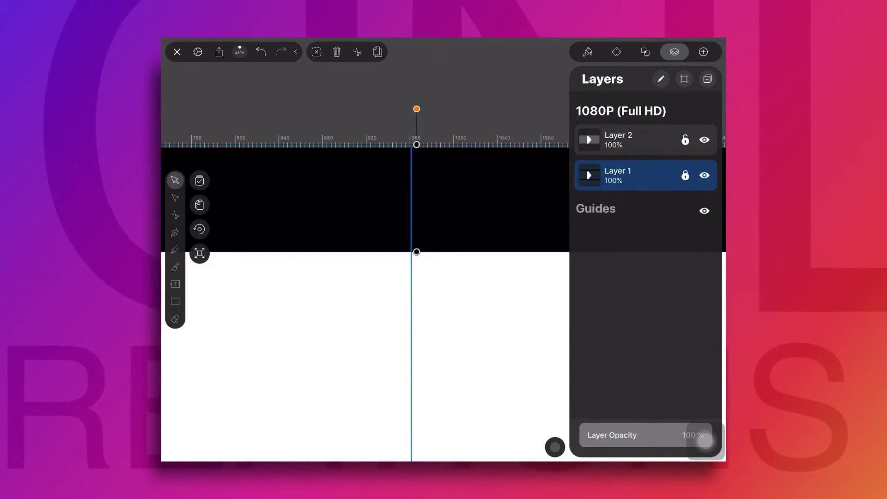
left_click(674, 51)
mouse_move(532, 198)
left_mouse_down()
mouse_move(541, 233)
mouse_move(515, 213)
left_mouse_up()
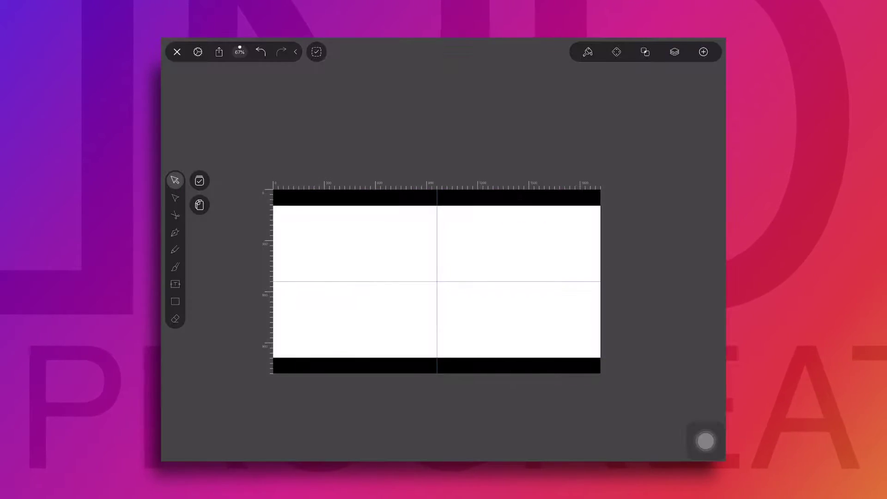
Select the white cover rectangle together with the words and check the path operations.
left_click(572, 271)
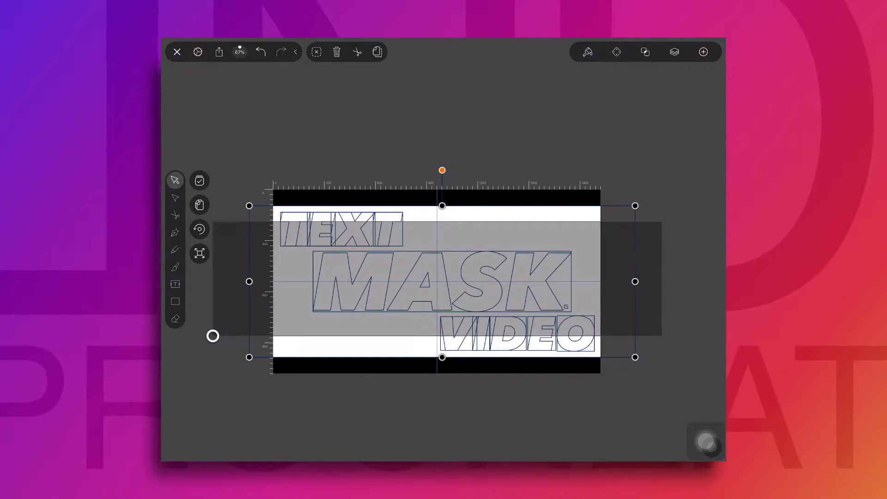
left_click_drag(245, 335, 202, 334)
left_click(645, 52)
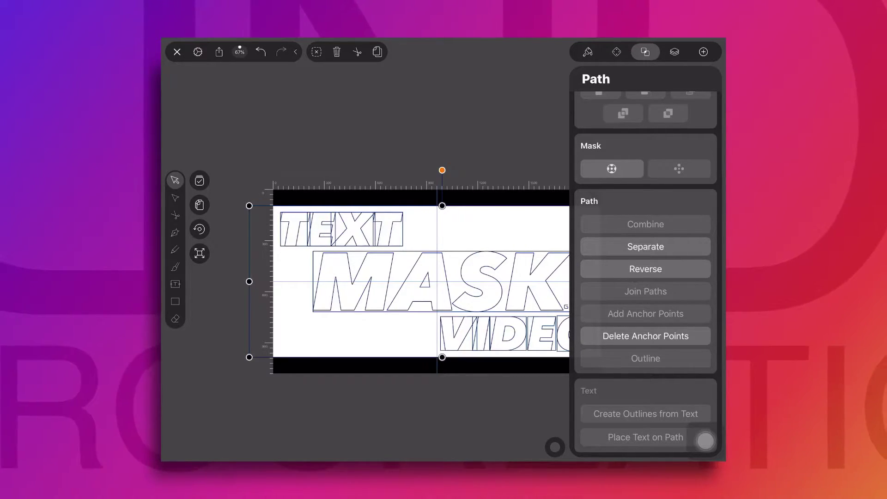
scroll(652, 152, "up", 2)
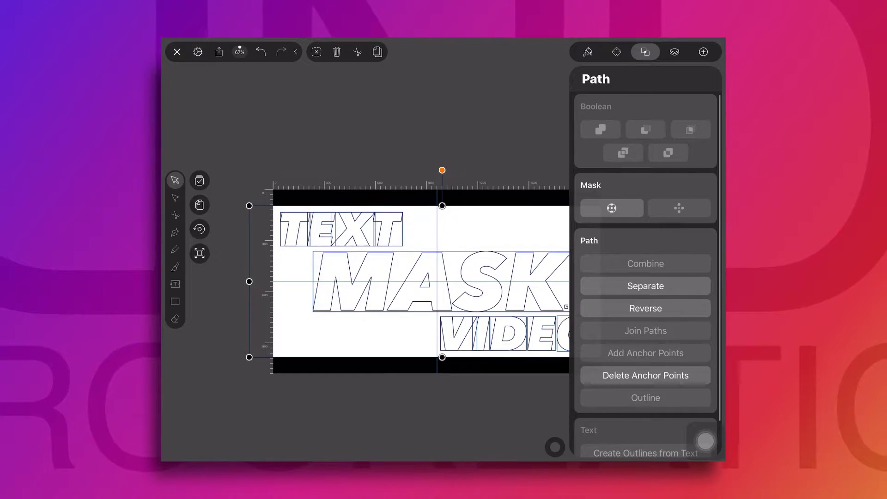
left_click(555, 447)
Move the white rectangle off the canvas, select the three teal words and ungroup the MASK letters.
key("ctrl+a")
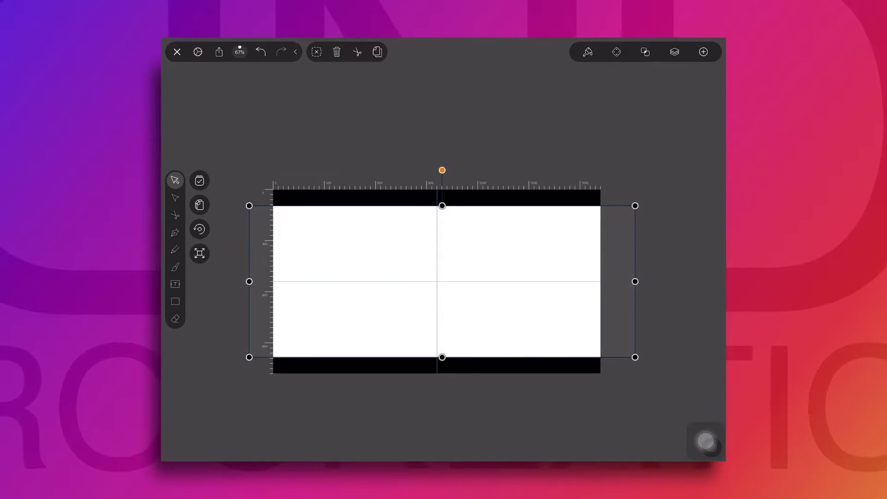
left_click_drag(483, 252, 517, 92)
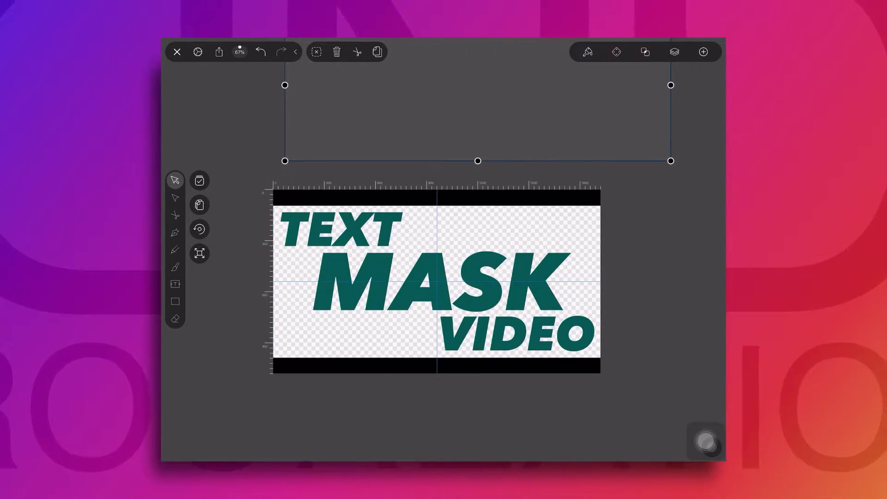
left_click_drag(659, 216, 260, 333)
left_click(645, 52)
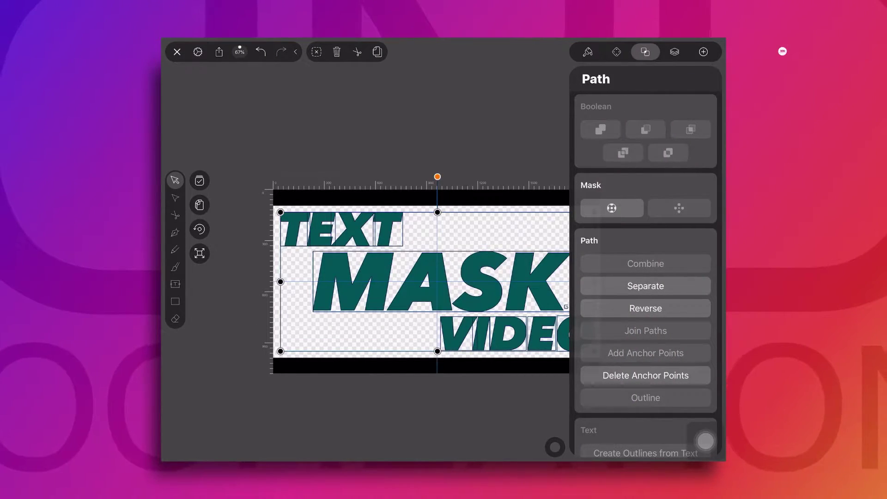
left_click(617, 52)
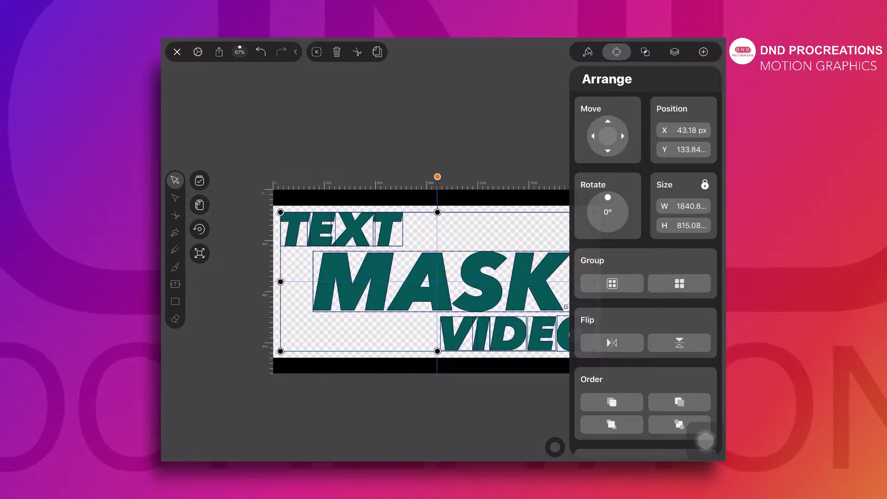
left_click(679, 284)
Line the white rectangle back up over the lettering and cut the letters out of it with Mask.
left_click(616, 52)
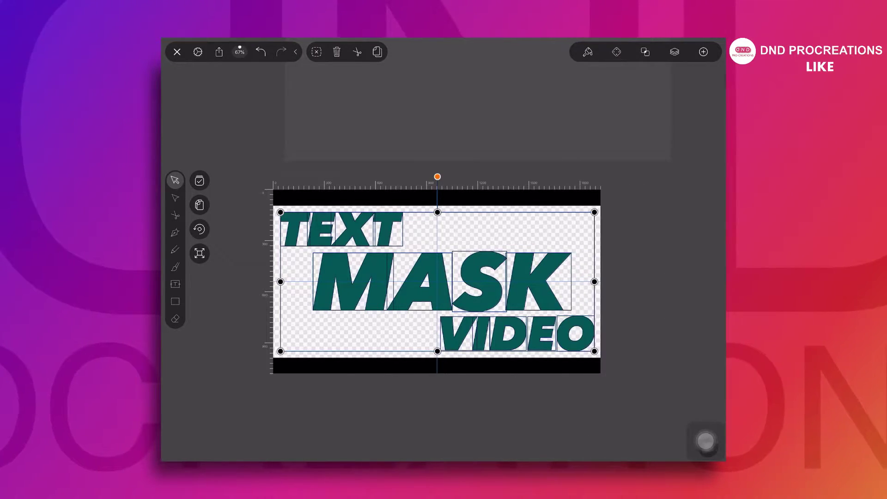
left_click_drag(544, 88, 512, 296)
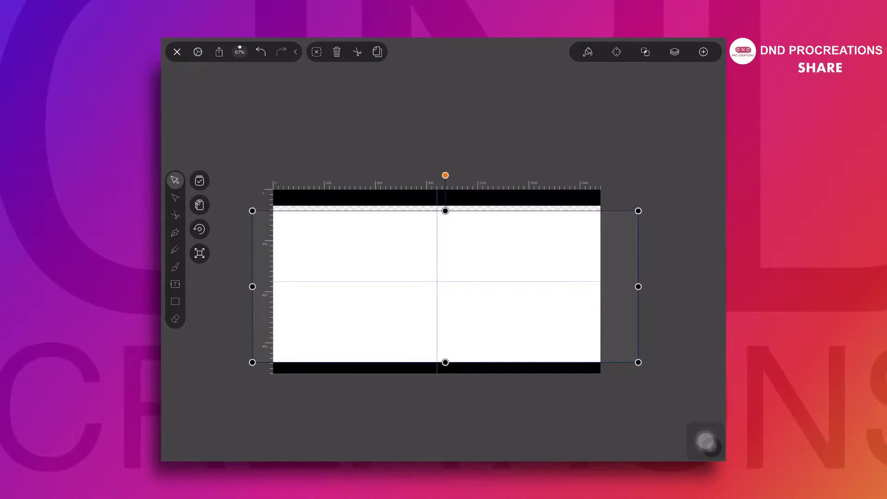
left_click_drag(433, 309, 433, 304)
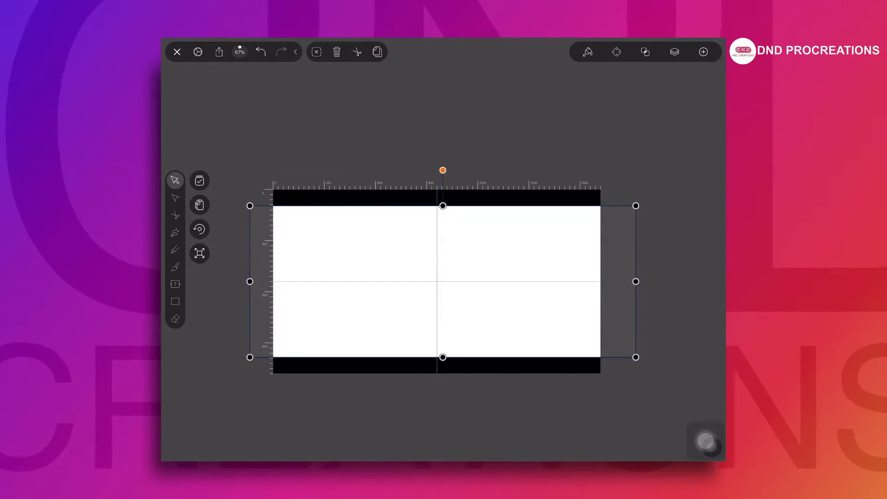
left_click(684, 211)
left_click_drag(692, 213, 272, 340)
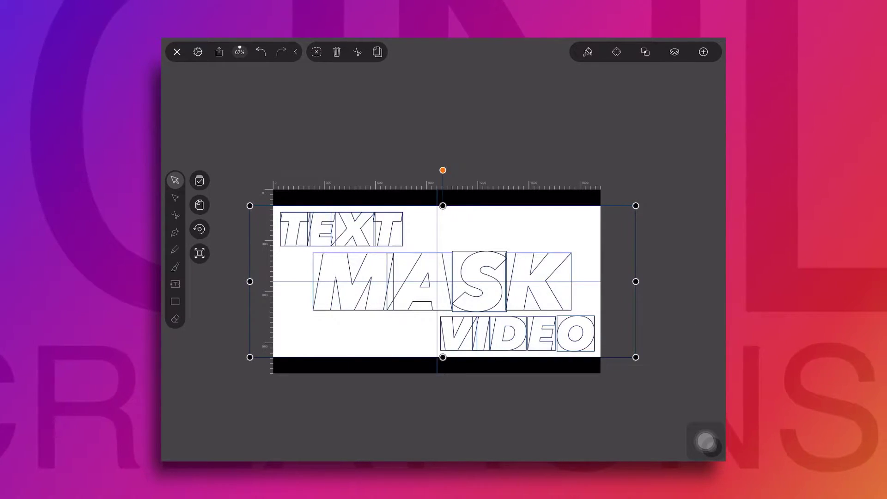
left_click(645, 52)
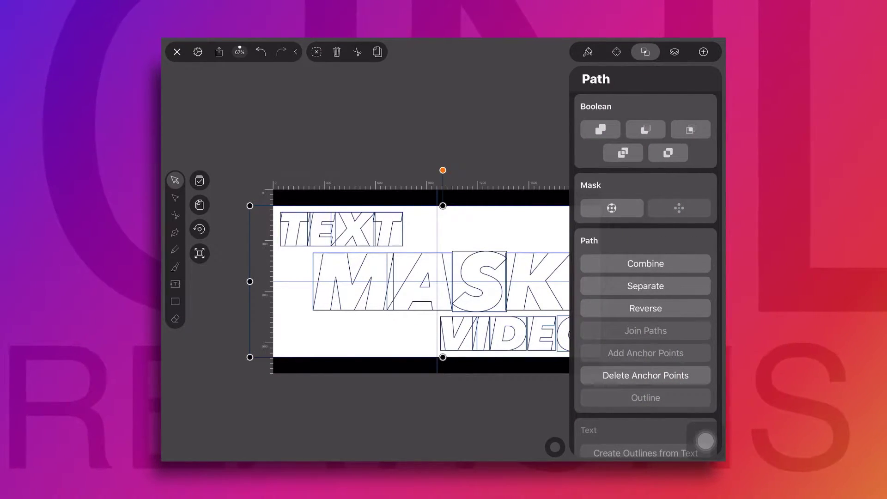
left_click(611, 208)
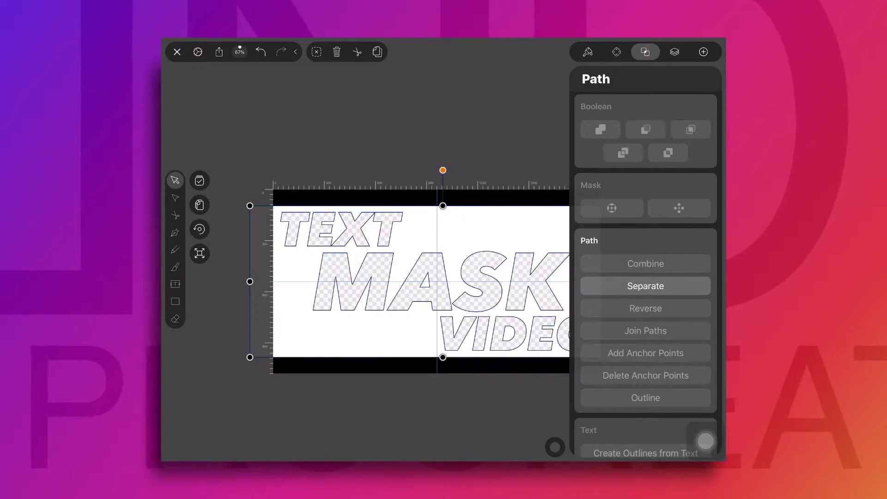
left_click(555, 446)
left_click(555, 446)
Move the cut-out lettering group into place between the black bars, nudge it left, and show Layers.
scroll(582, 277, "up", 5)
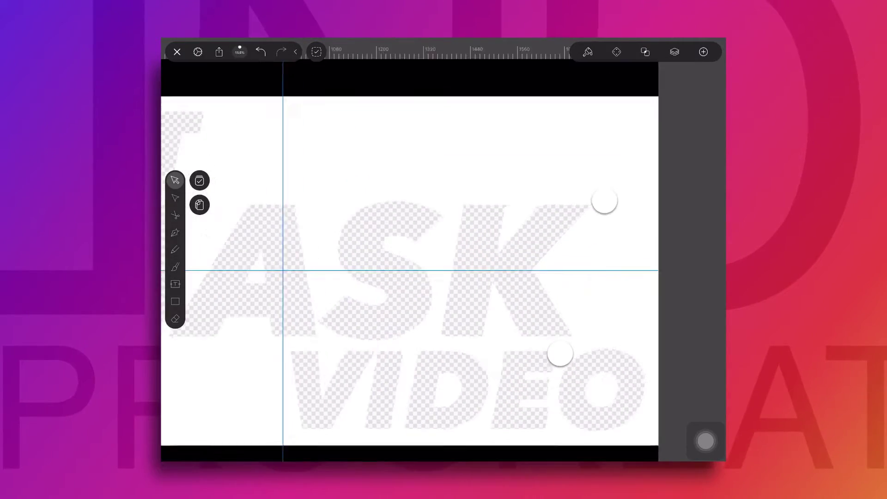
scroll(609, 273, "down", 5)
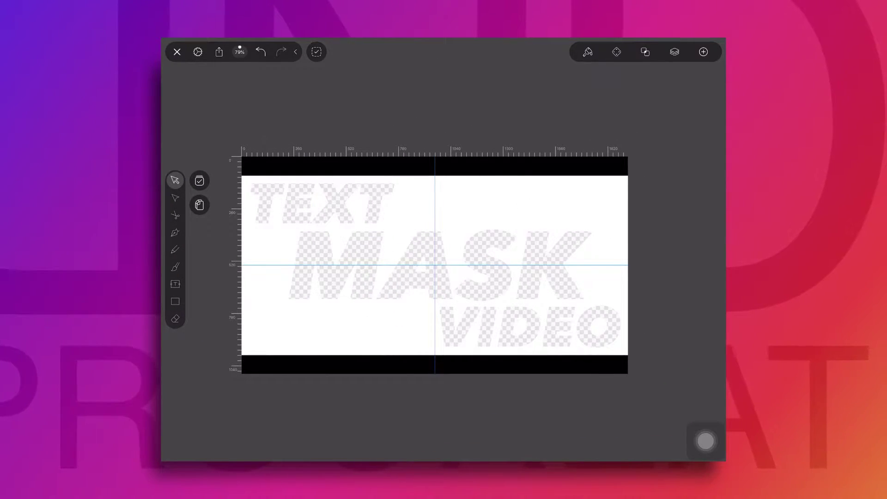
left_click(674, 52)
left_click(674, 51)
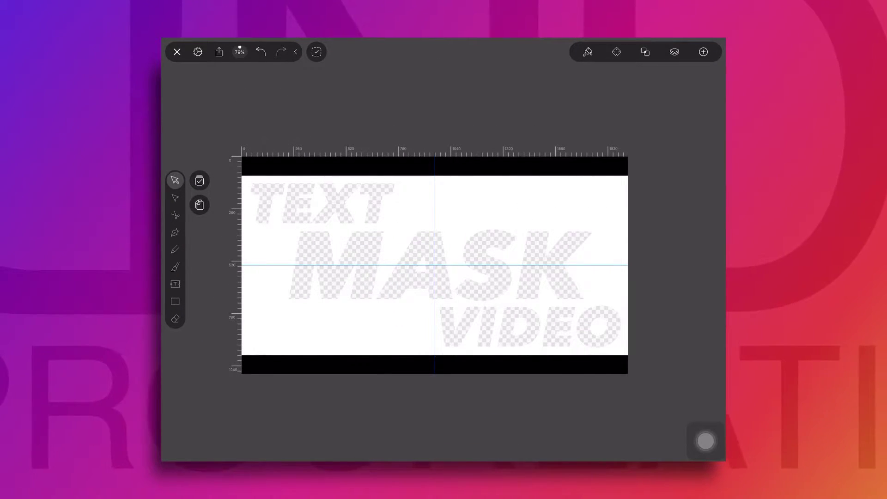
left_click(459, 213)
mouse_move(459, 214)
left_mouse_down()
mouse_move(477, 151)
mouse_move(462, 231)
left_mouse_up()
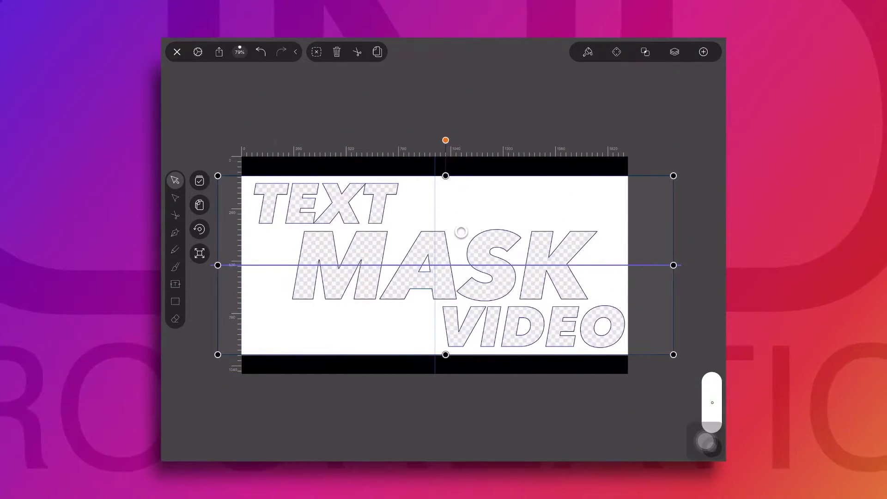
left_click_drag(462, 231, 460, 231)
left_click(674, 51)
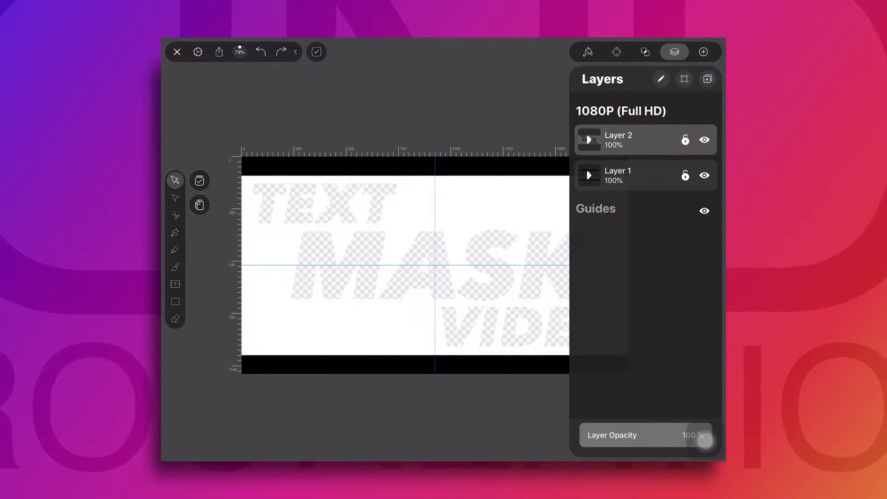
Share the artwork as a PNG with Transparency on at 1920×1080 and choose Save Image.
left_click(219, 52)
left_click(231, 231)
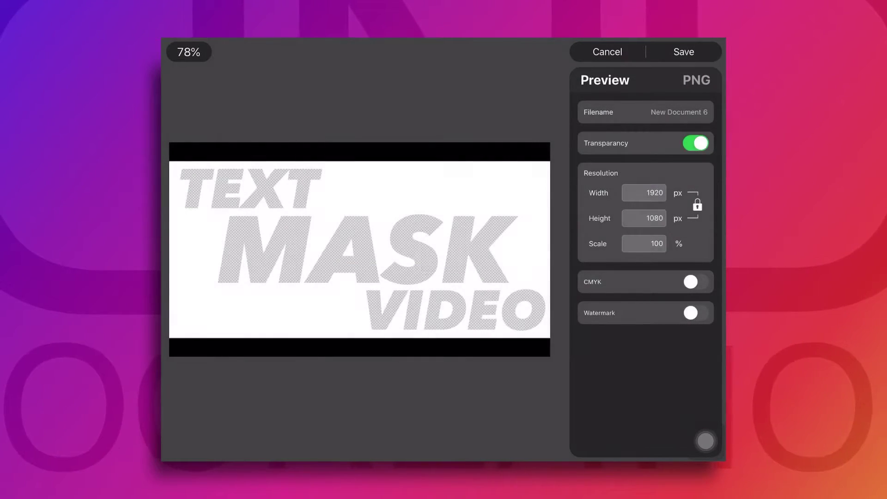
left_click(684, 52)
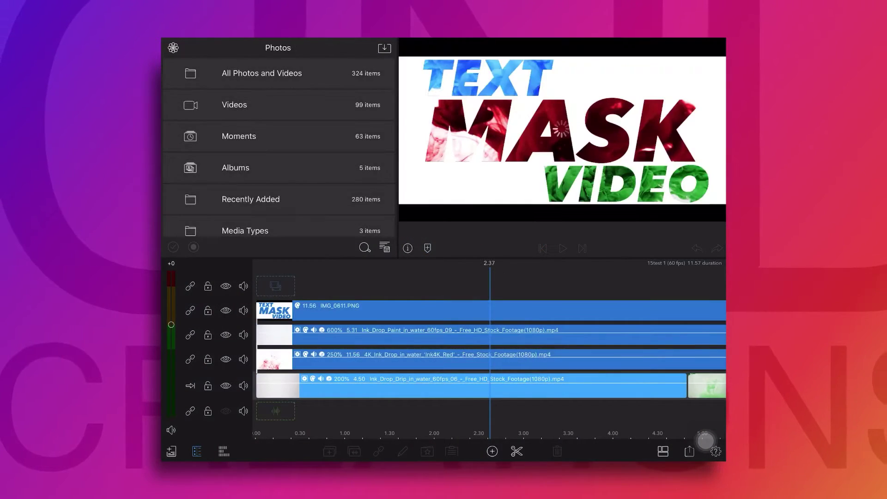
Create the new project My project 12 and switch the media Sources to Imported.
left_click(172, 451)
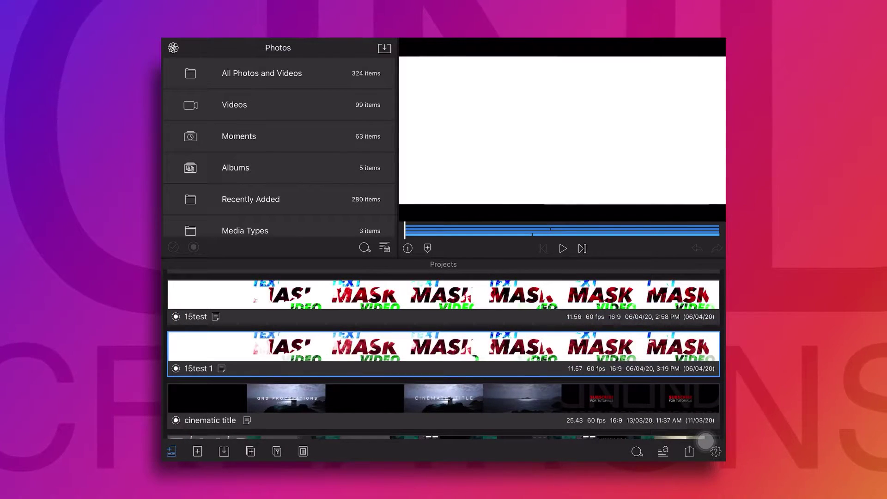
left_click(197, 451)
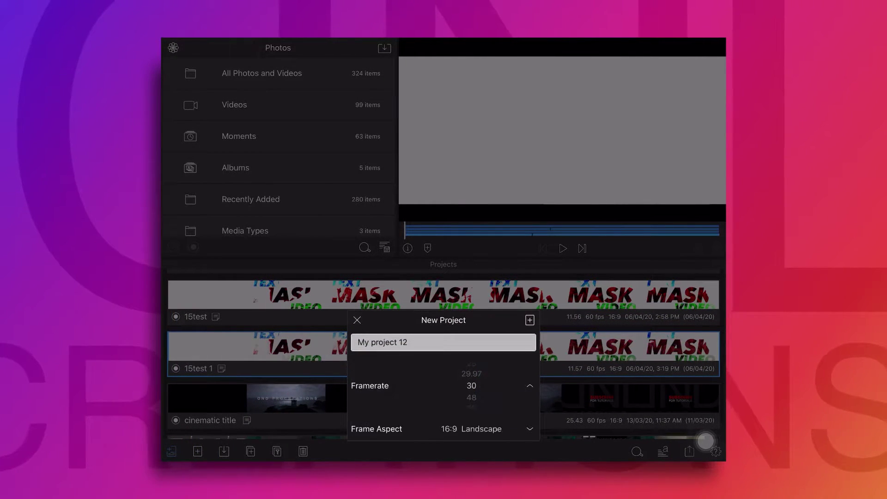
left_click(529, 319)
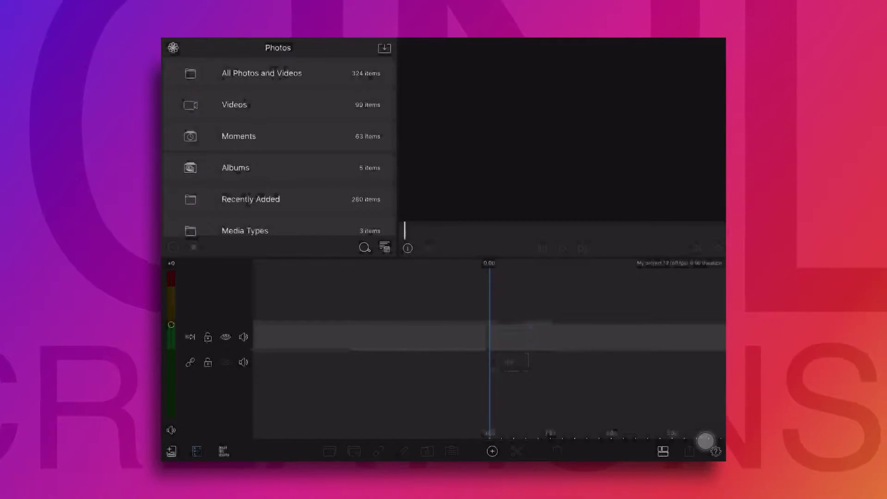
left_click(174, 48)
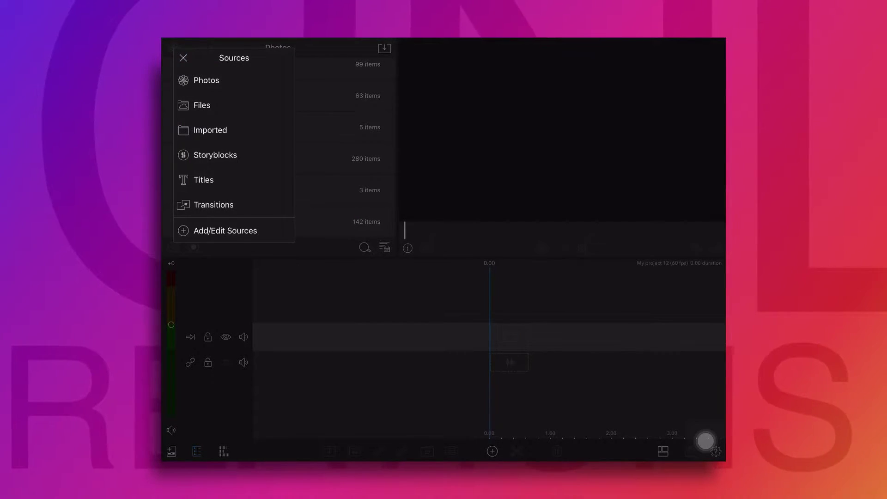
left_click(210, 129)
Add the red 4K Ink Drop clip from Other-App to the start of the timeline.
left_click(241, 104)
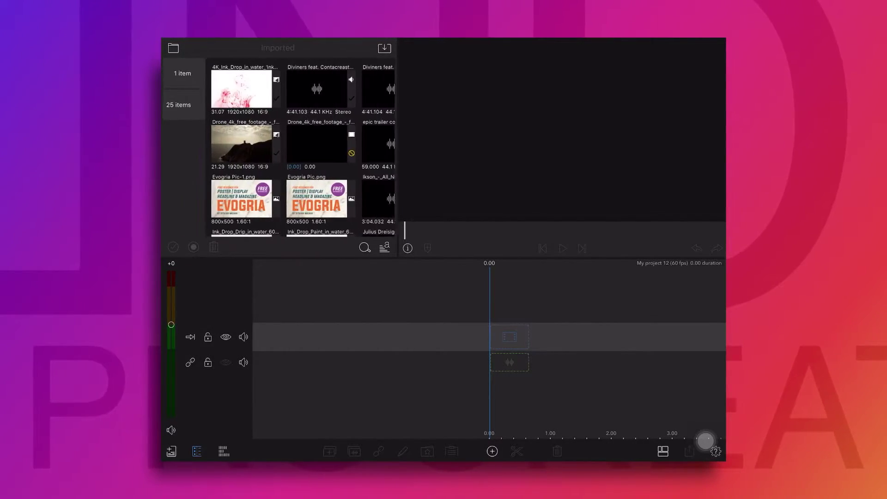
left_click_drag(199, 89, 521, 347)
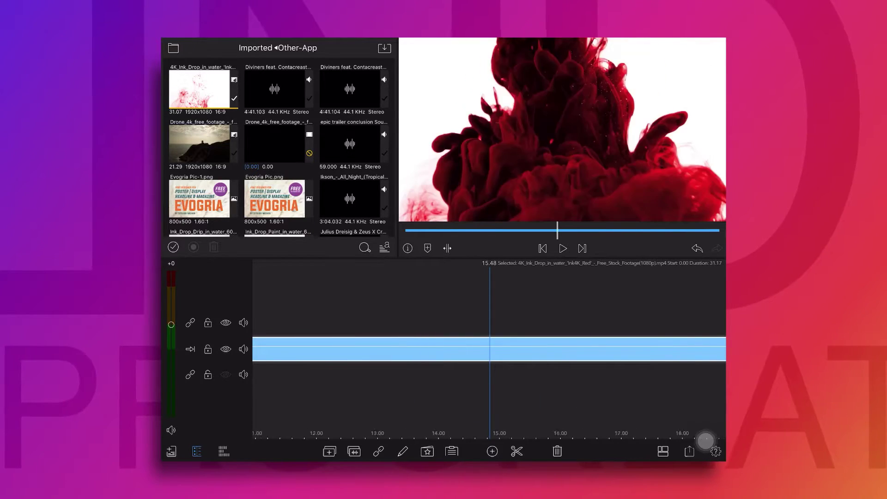
key("Home")
scroll(333, 81, "down", 3)
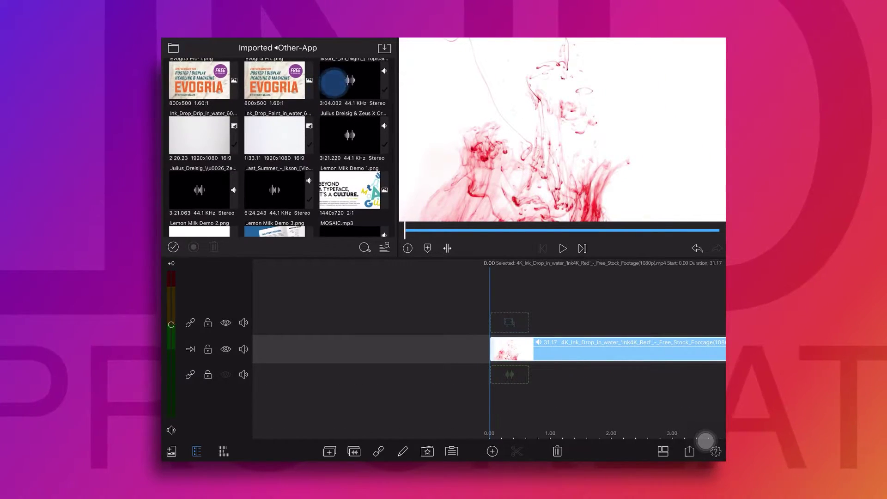
scroll(307, 202, "down", 5)
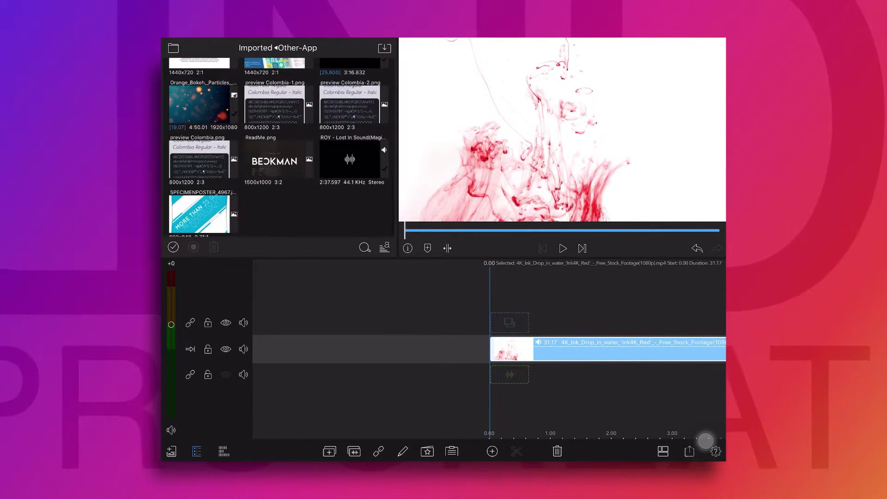
scroll(277, 148, "up", 2)
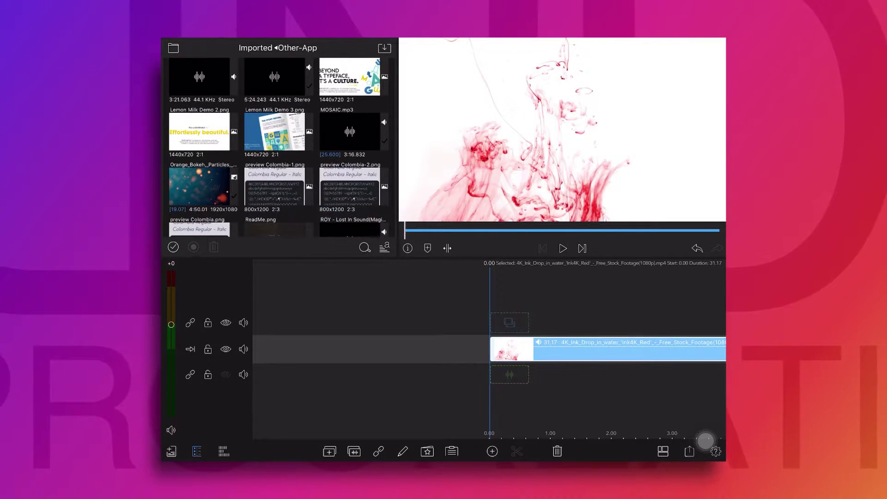
scroll(329, 228, "up", 2)
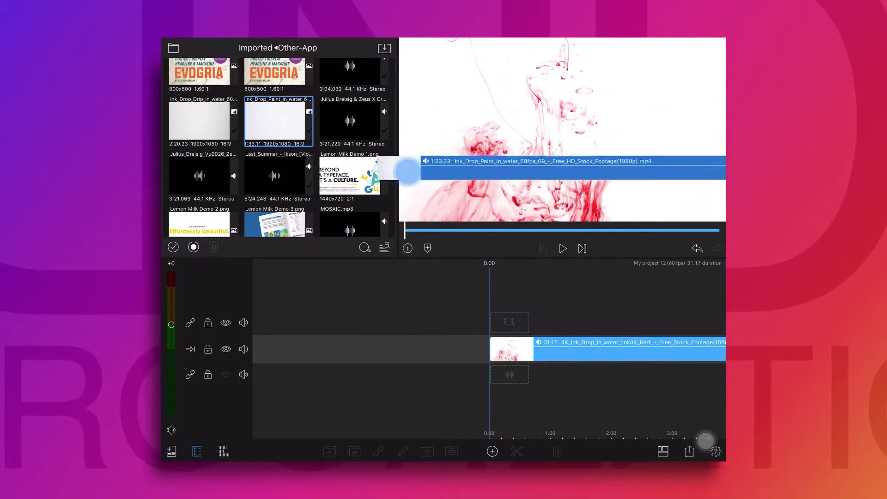
Add Ink_Drop_Paint and Ink_Drop_Drip on new tracks and order them Paint, red 4K, Drip.
left_click_drag(275, 121, 510, 329)
left_click_drag(544, 376, 411, 378)
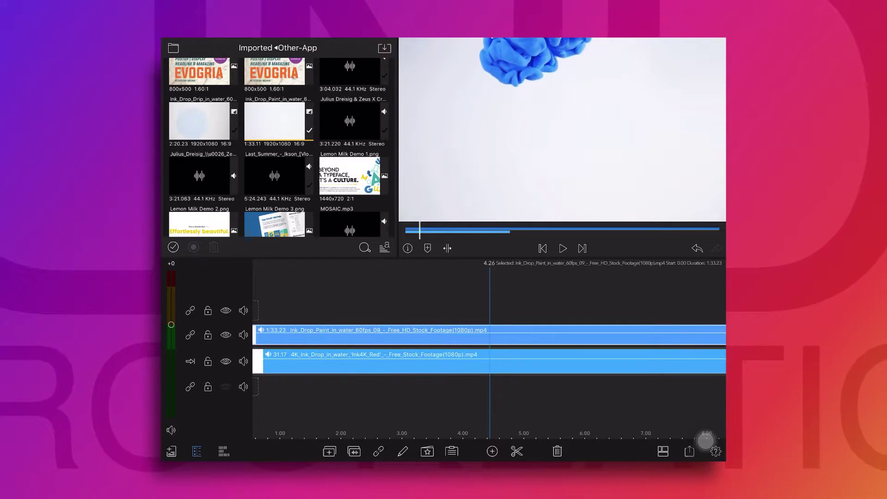
left_click_drag(199, 121, 324, 291)
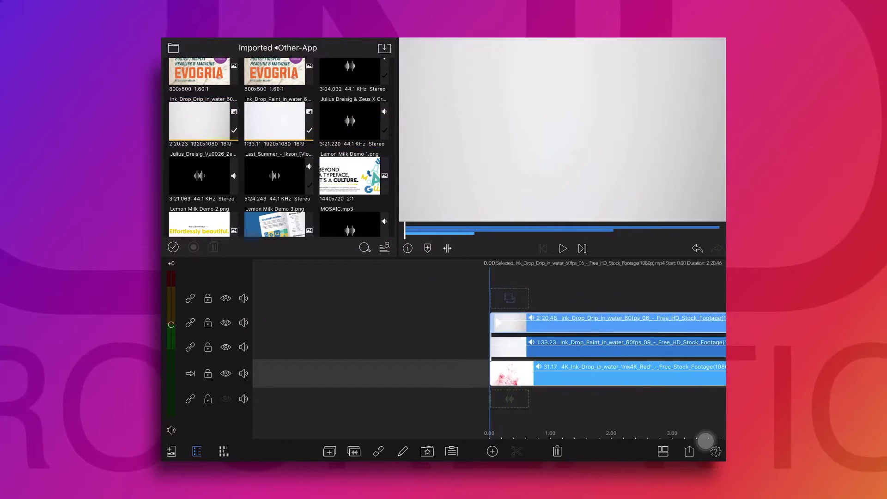
left_click_drag(524, 400, 472, 400)
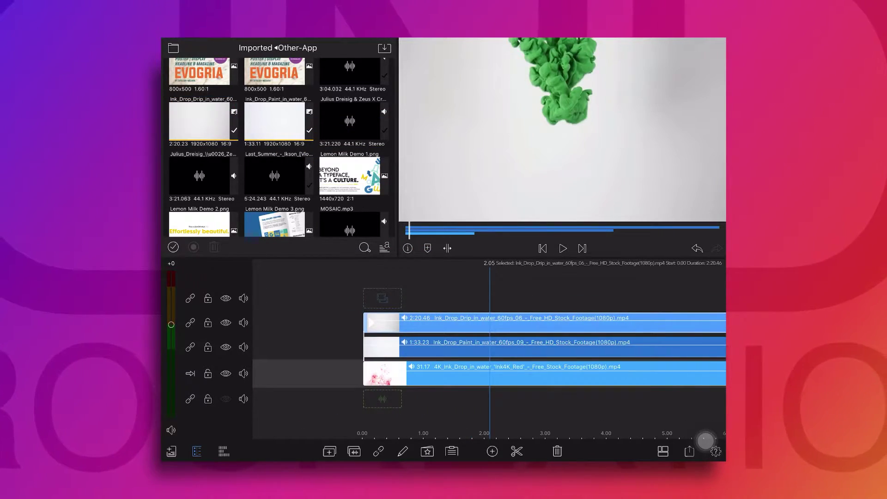
left_click(554, 375)
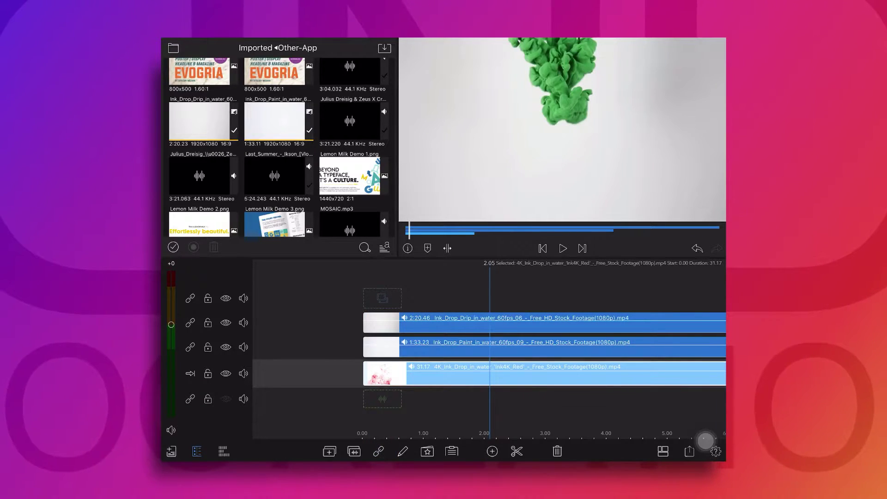
left_click_drag(455, 369, 512, 340)
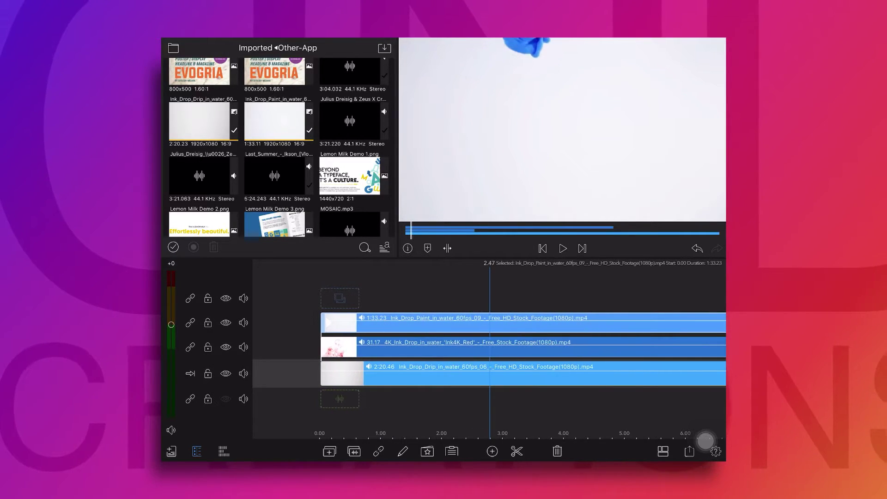
Add IMG_0625.PNG from Photos > All Photos and Videos above the ink clips.
left_click(173, 47)
left_click(206, 80)
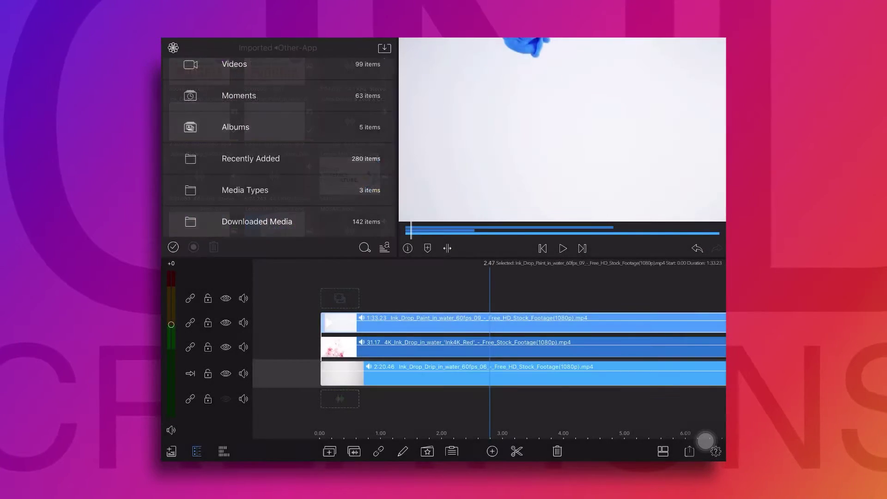
left_click(262, 72)
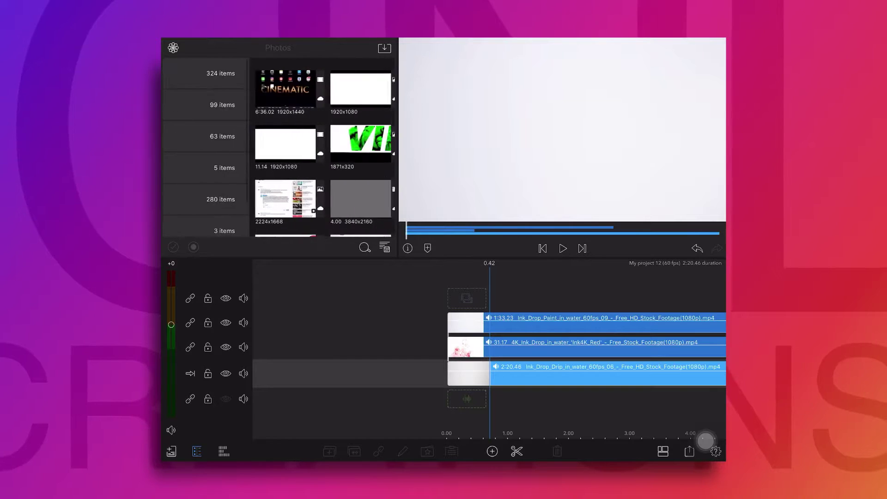
left_click_drag(274, 87, 504, 310)
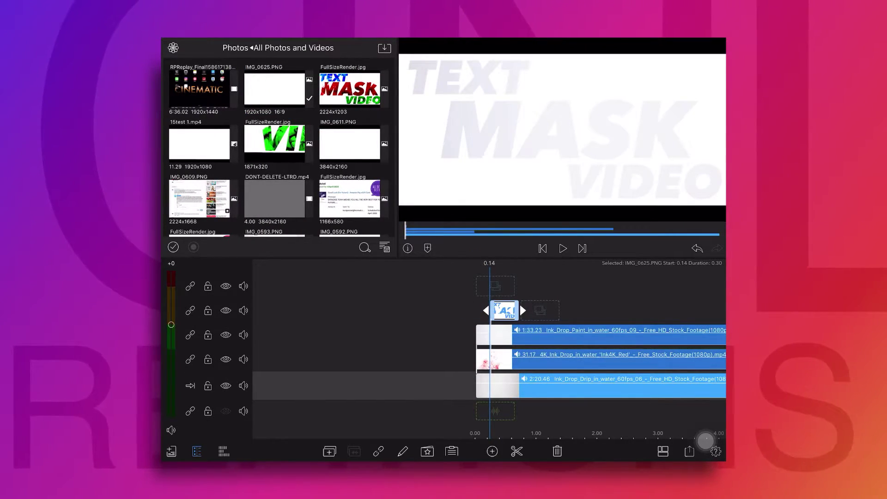
Trim the IMG_0625 image clip out to 8.00 seconds and zoom the timeline out.
left_click_drag(523, 310, 493, 309)
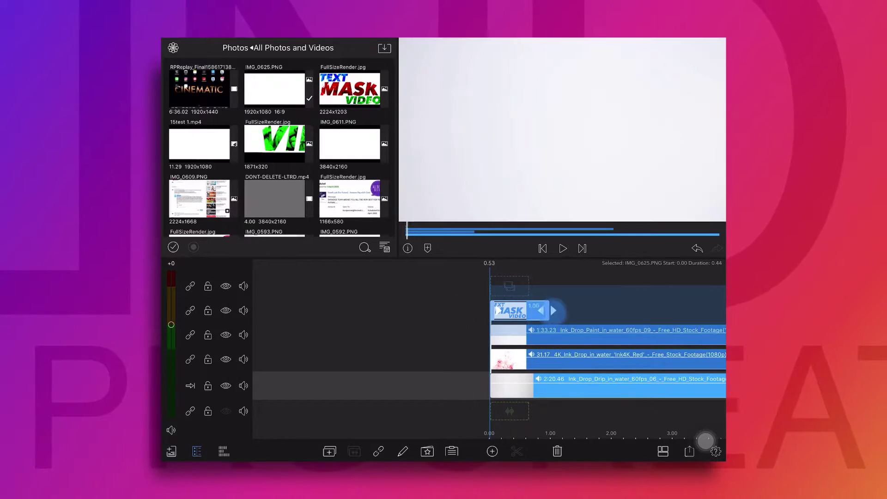
left_click_drag(493, 310, 663, 314)
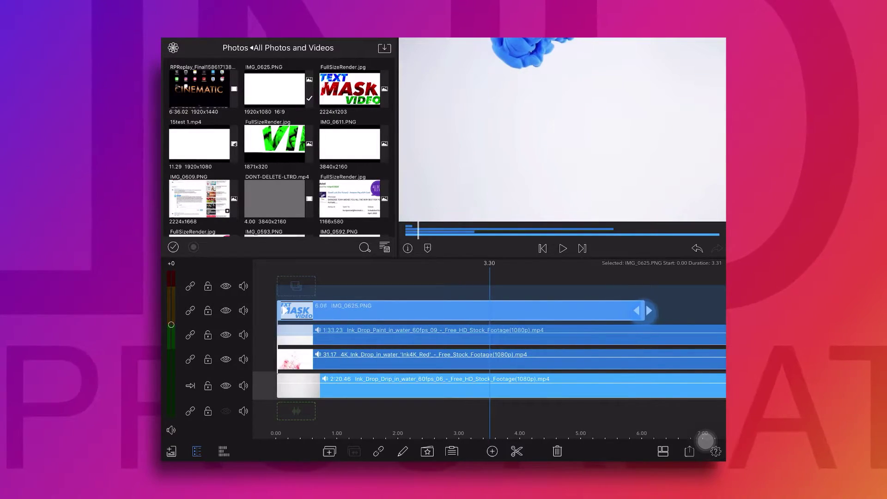
mouse_move(588, 301)
left_mouse_down()
mouse_move(716, 310)
mouse_move(516, 310)
left_mouse_up()
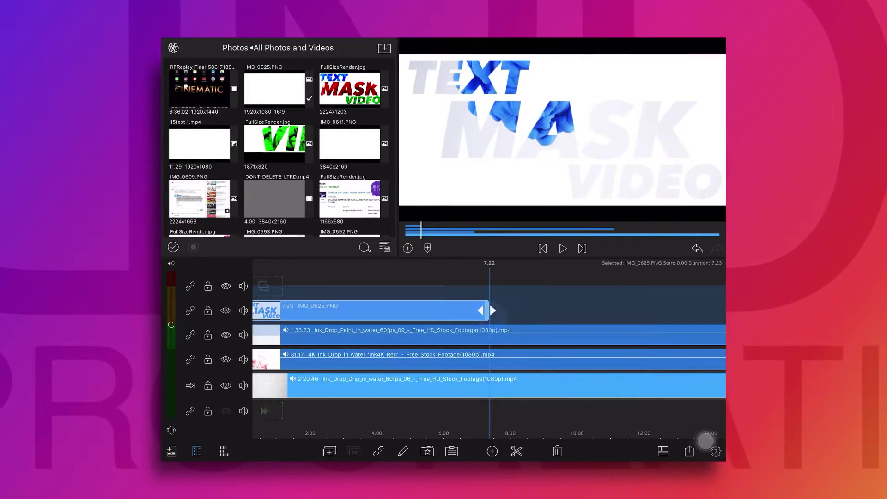
left_click_drag(462, 361, 593, 361)
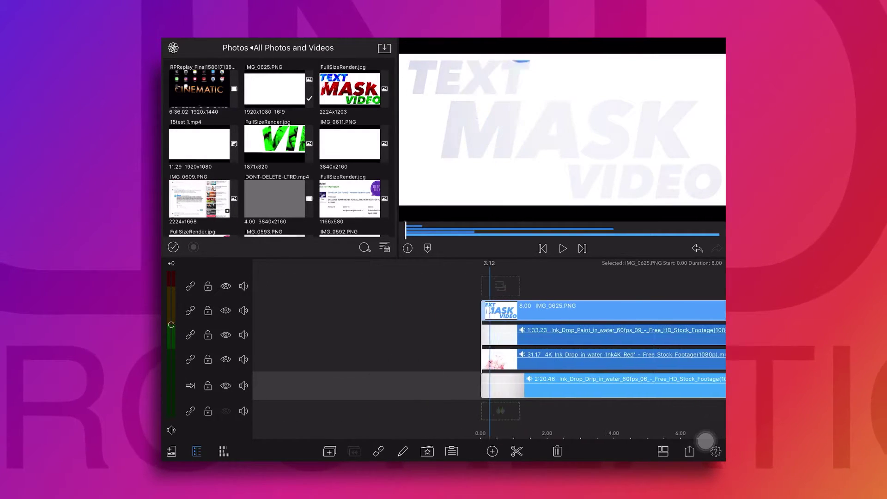
left_click_drag(572, 416, 476, 406)
left_click_drag(573, 418, 475, 406)
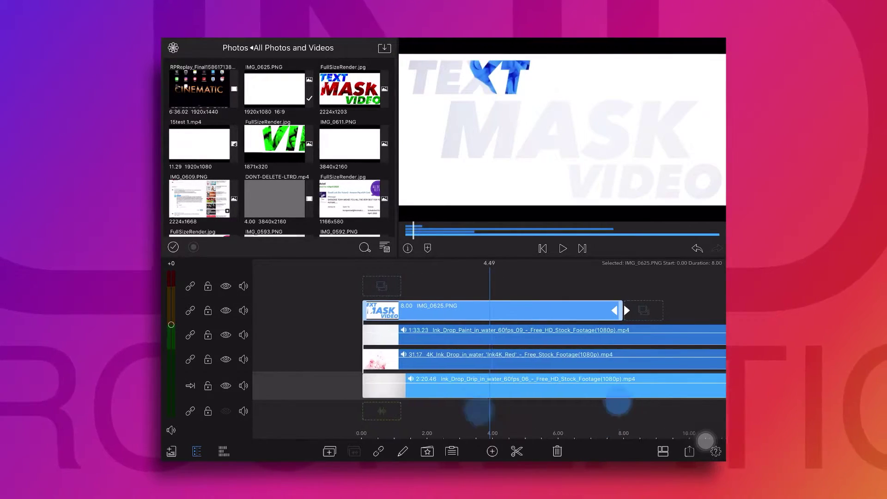
Hide track 2's TEXT MASK image and scrub through the blue ink clip in the preview.
left_click(225, 309)
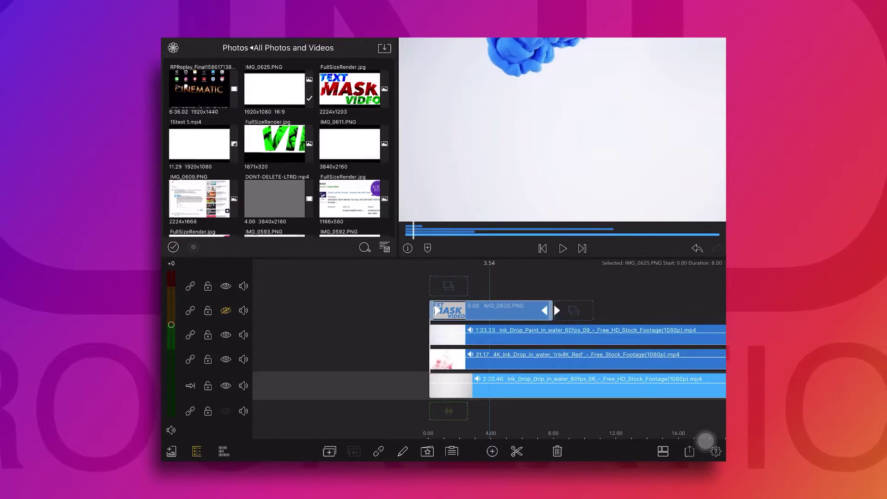
left_click_drag(617, 302, 461, 302)
left_click_drag(612, 283, 415, 283)
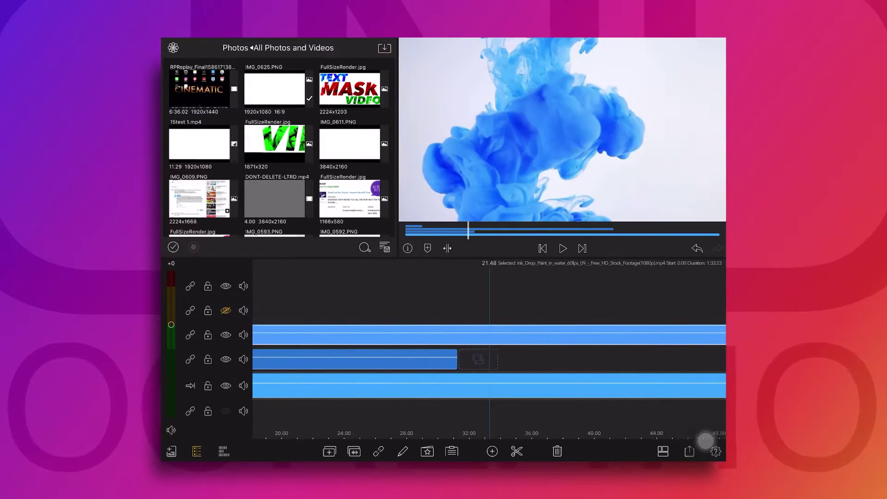
left_click_drag(606, 287, 323, 287)
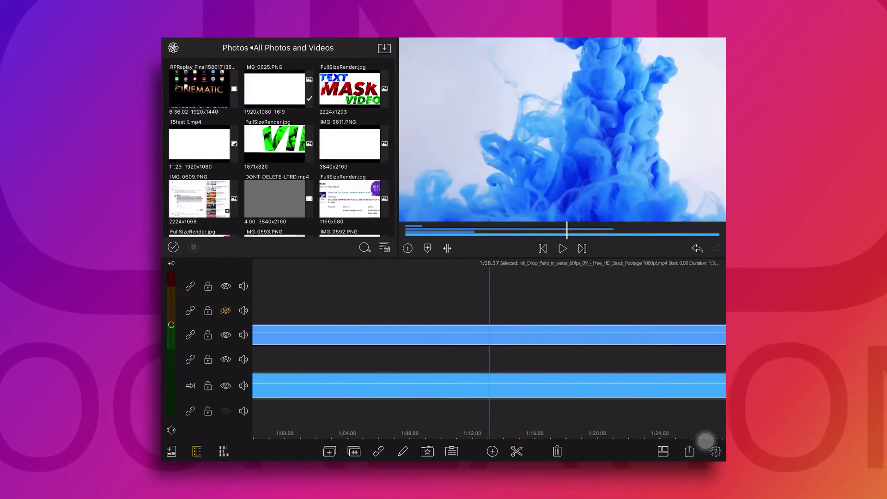
left_click_drag(673, 284, 723, 284)
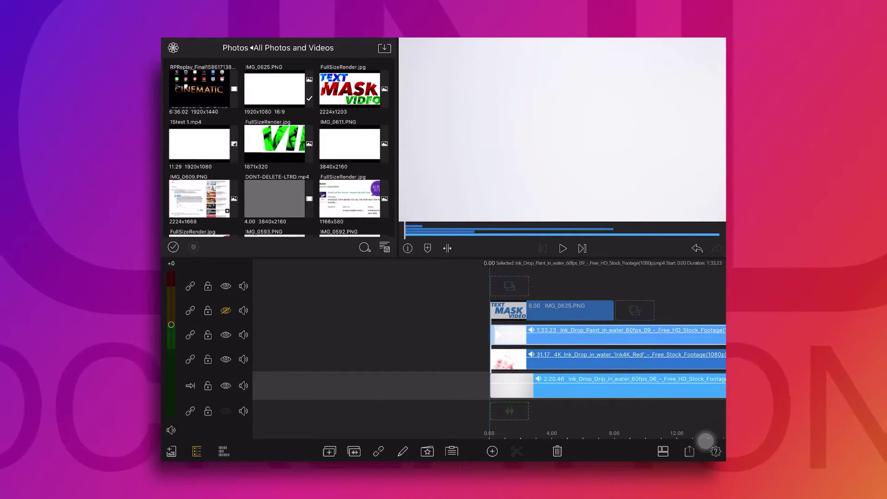
In the blue ink clip's Frame & Fit settings, set Rotation to exactly 90°.
left_click(402, 451)
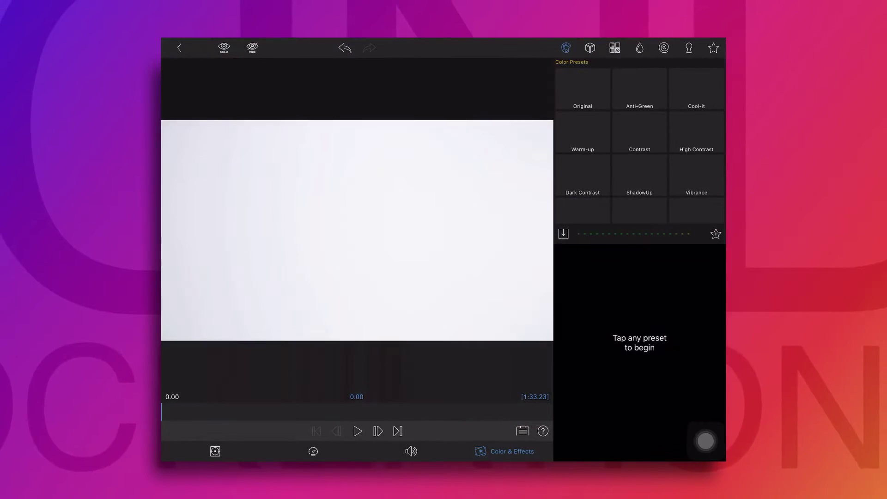
left_click(215, 450)
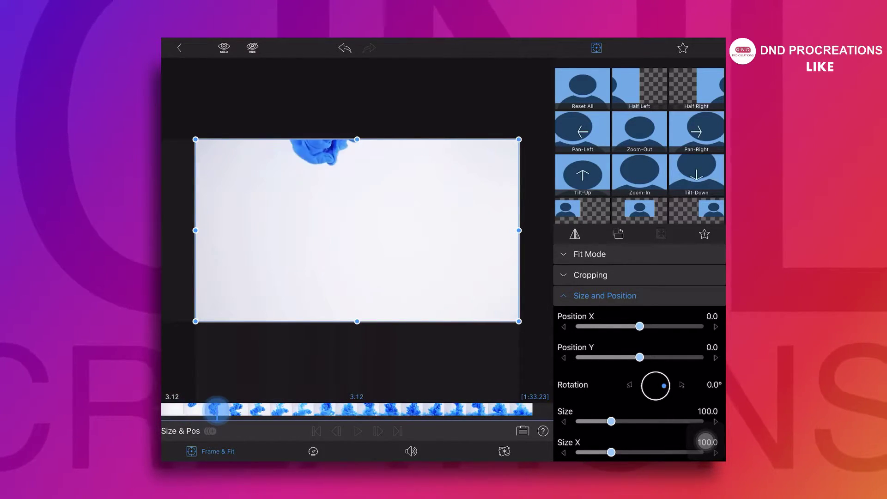
left_click_drag(216, 408, 217, 408)
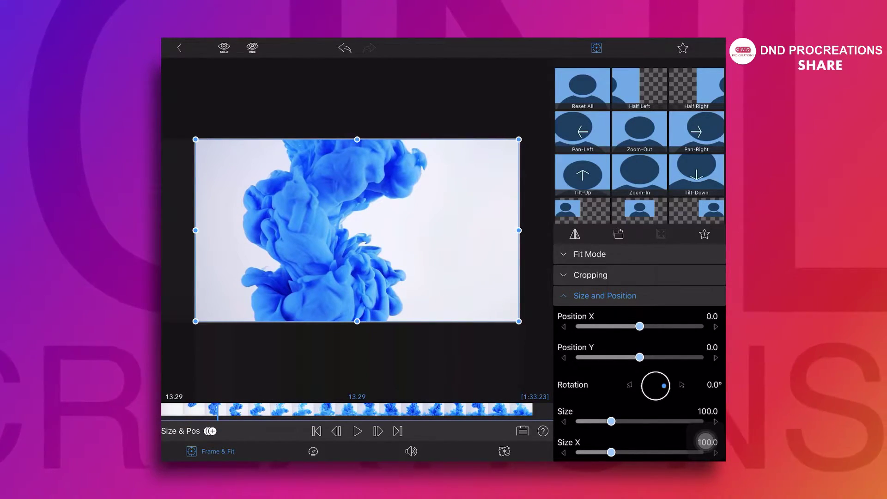
left_click_drag(664, 385, 655, 374)
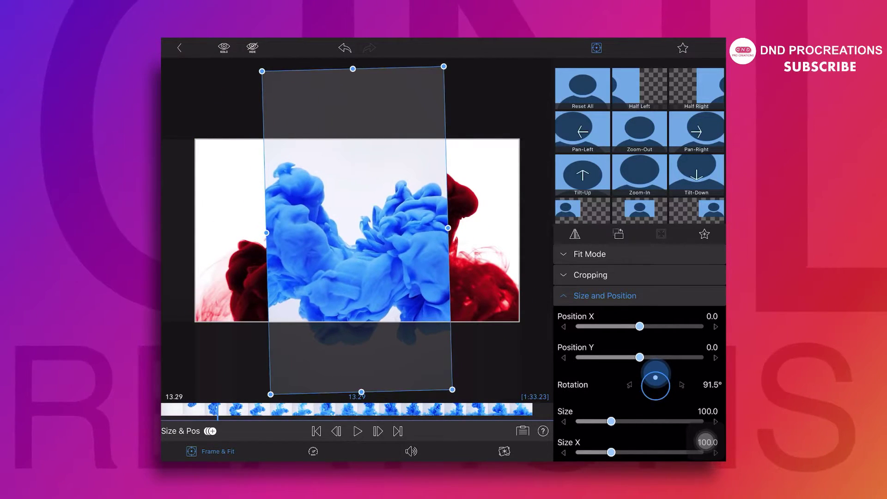
left_click(682, 385)
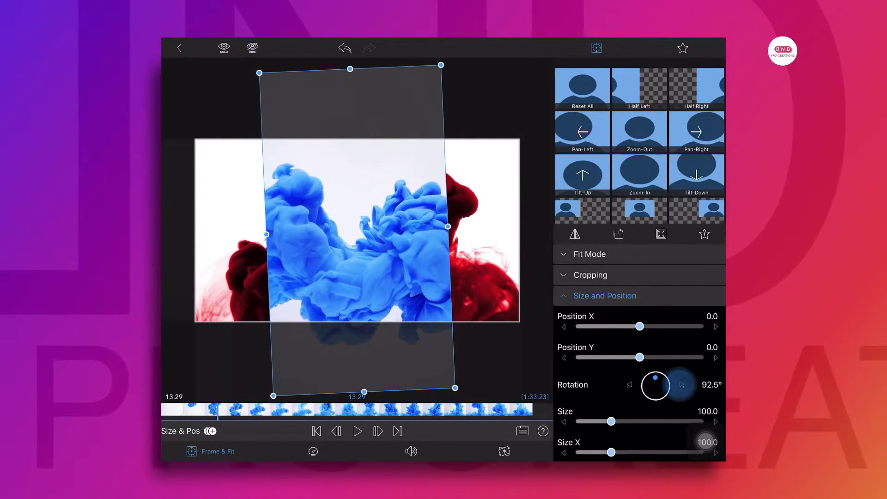
left_click(628, 385)
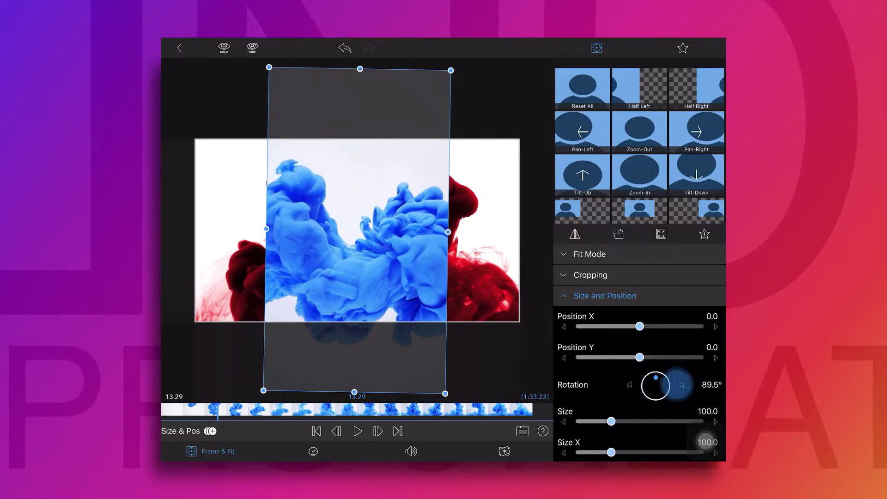
left_click(680, 384)
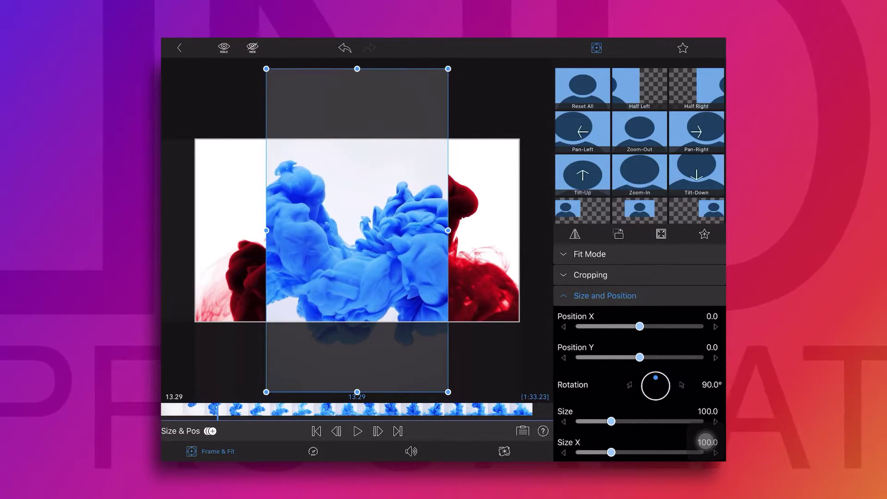
Set the clip's Size to 96.2 and Position to X -46.9, Y -82.0.
left_click_drag(611, 421, 601, 421)
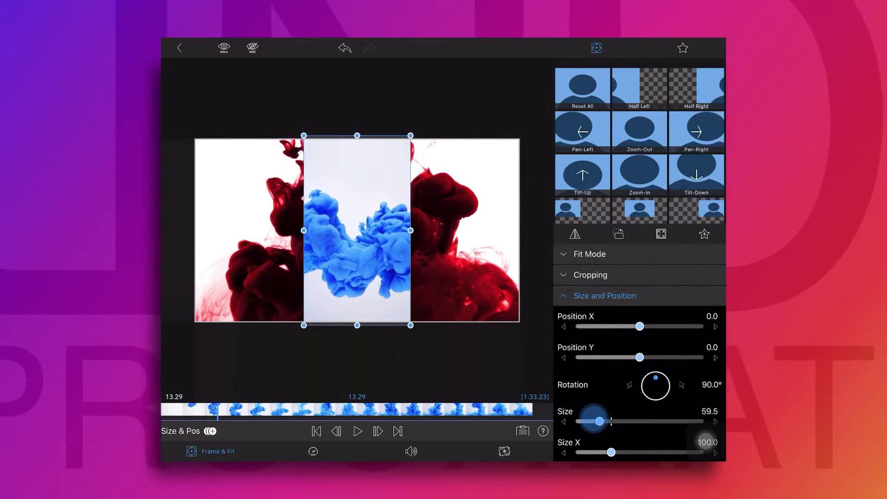
left_click_drag(640, 357, 627, 357)
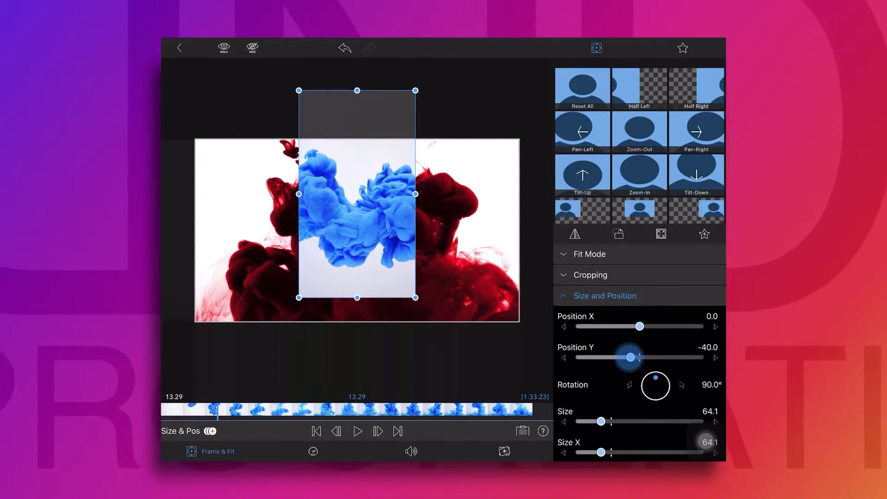
left_click_drag(640, 326, 625, 326)
left_click_drag(600, 421, 610, 421)
left_click_drag(626, 326, 629, 326)
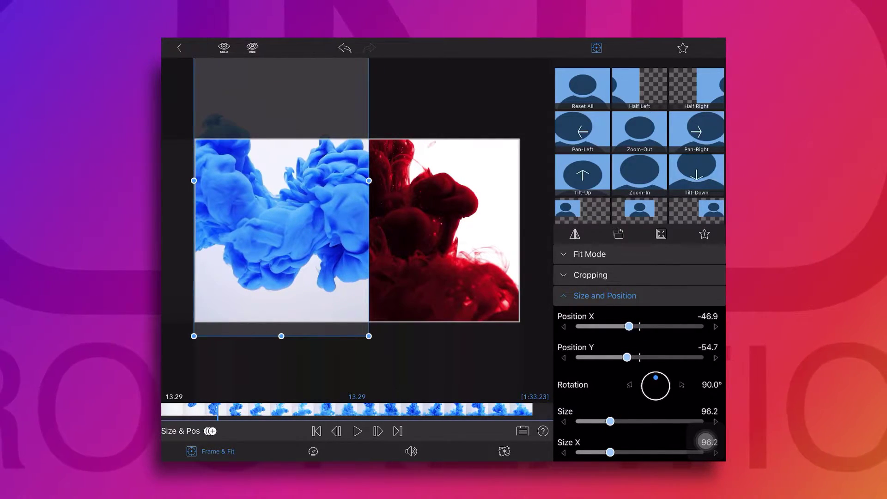
left_click_drag(627, 357, 621, 357)
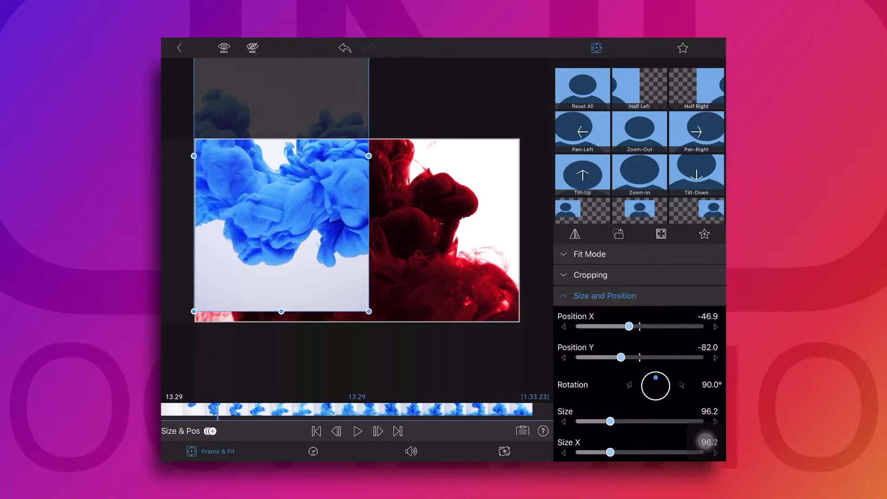
mouse_move(180, 409)
left_mouse_down()
mouse_move(230, 409)
mouse_move(213, 409)
left_mouse_up()
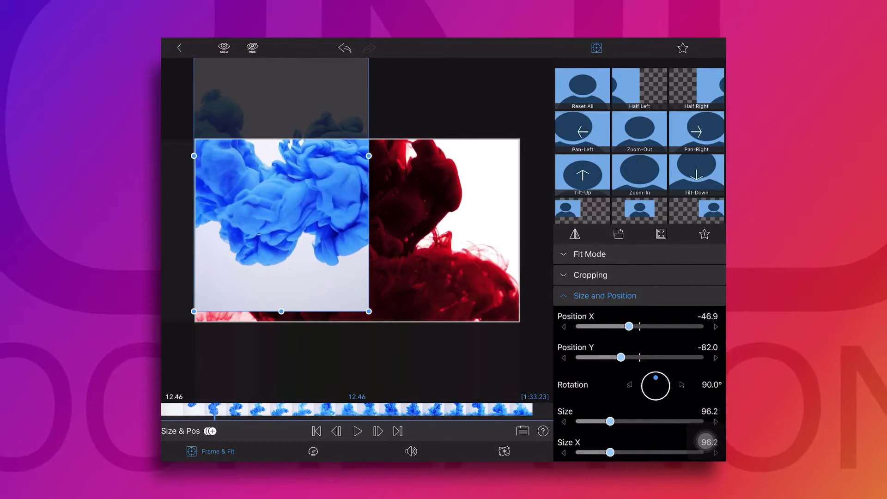
key("Escape")
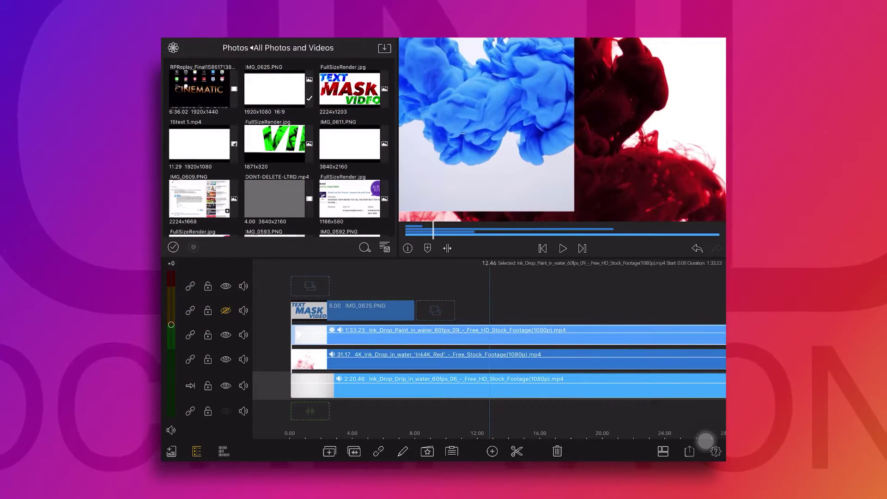
Unhide the TEXT MASK track and reopen the blue clip's framing to check ink through the letters.
left_click(226, 311)
left_click_drag(606, 306, 647, 306)
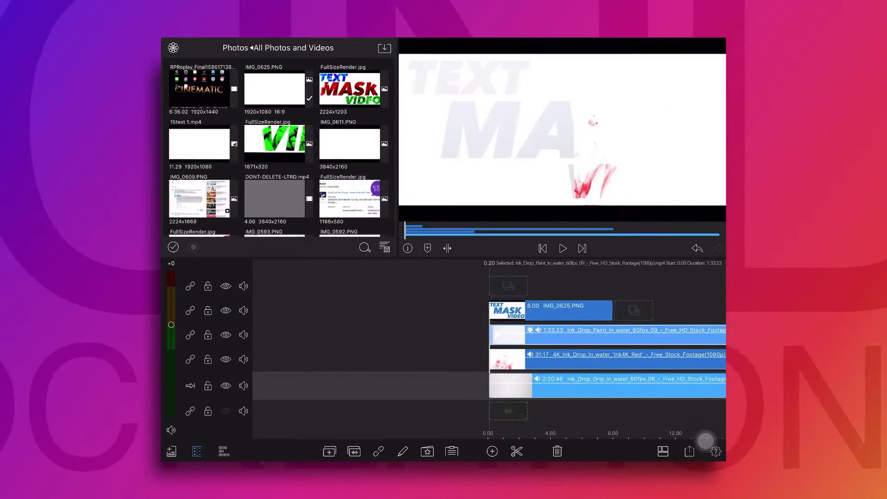
key("e")
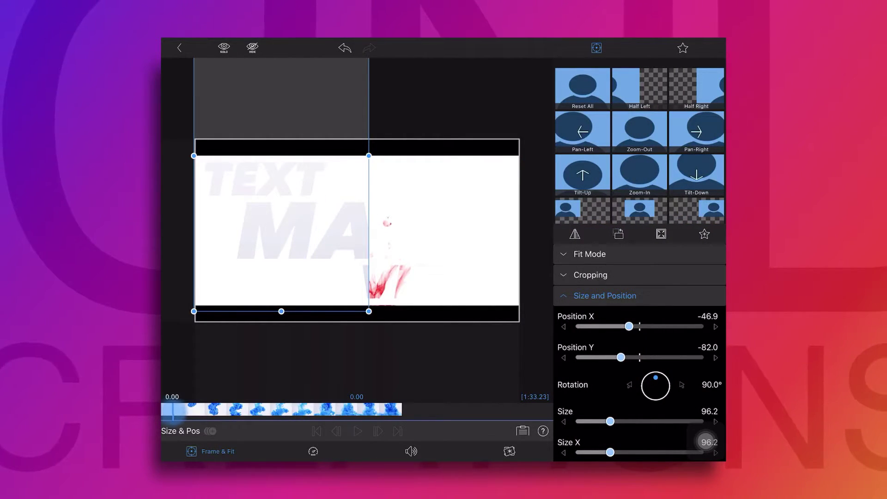
left_click_drag(173, 410, 194, 412)
left_click_drag(199, 411, 171, 409)
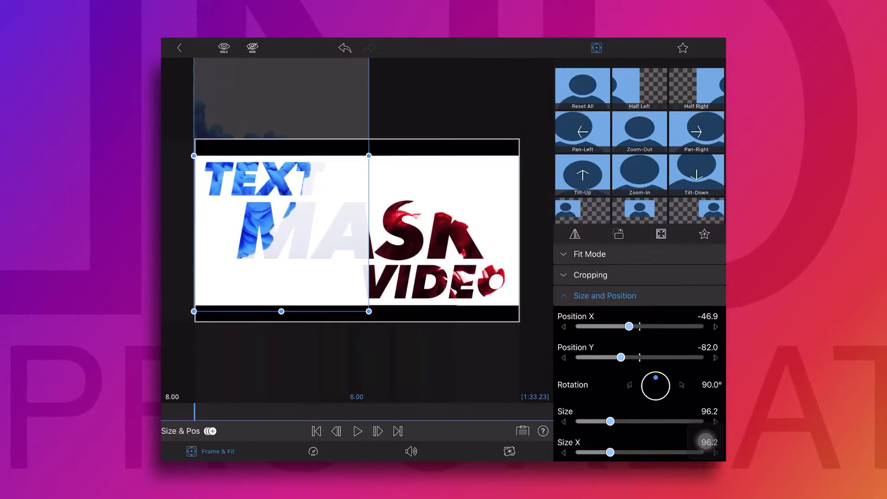
Speed up the blue ink clip in Speed & Reverse, starting at 1.75x, and scrub along it.
left_click(313, 451)
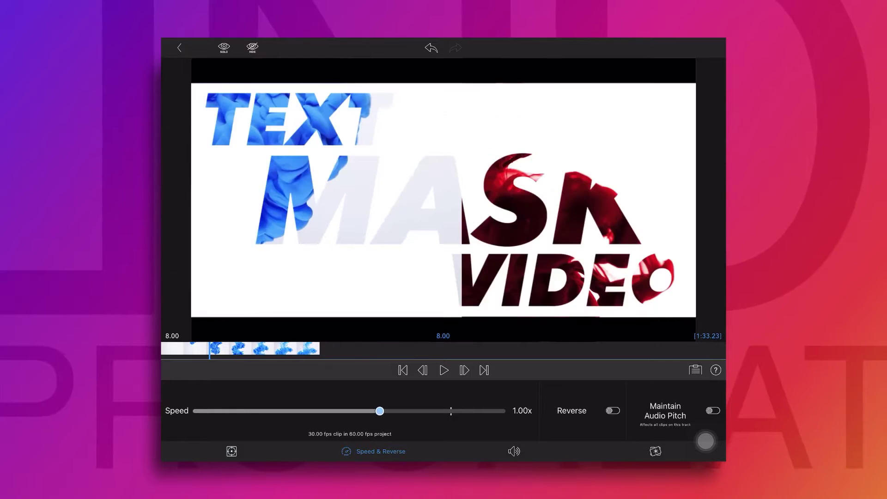
left_click_drag(441, 412, 450, 411)
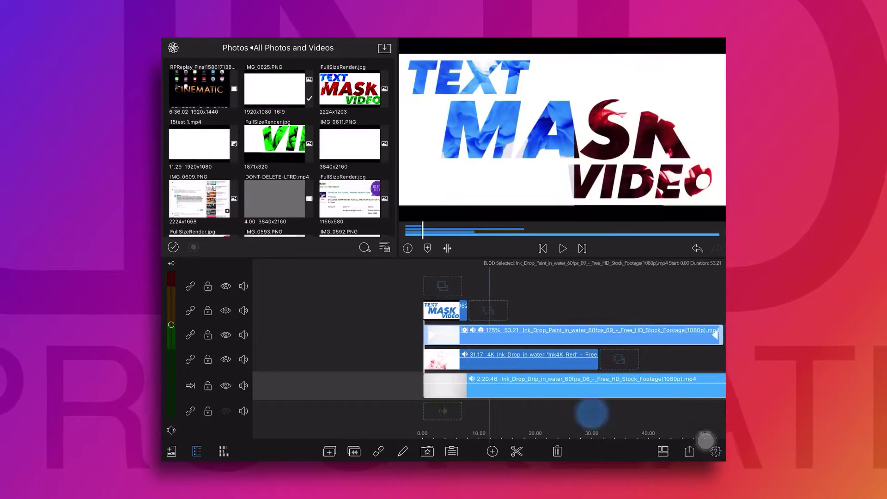
left_click_drag(611, 411, 442, 412)
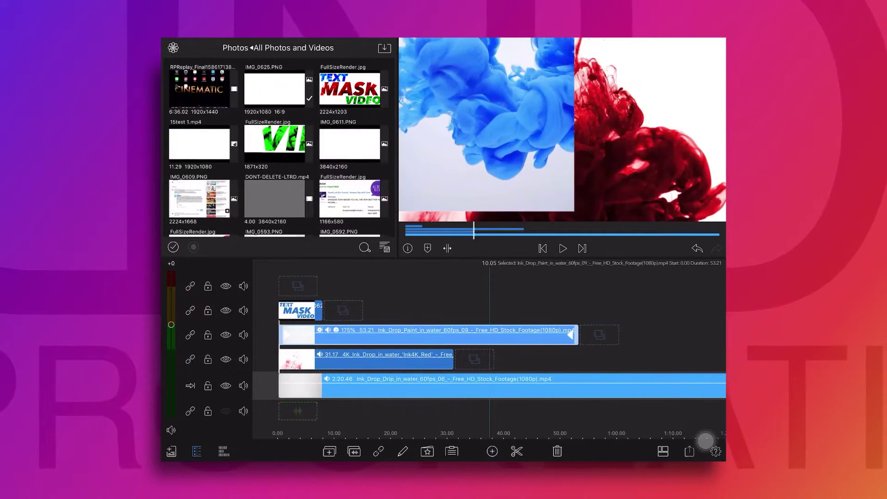
mouse_move(598, 346)
left_mouse_down()
mouse_move(682, 358)
mouse_move(651, 356)
left_mouse_up()
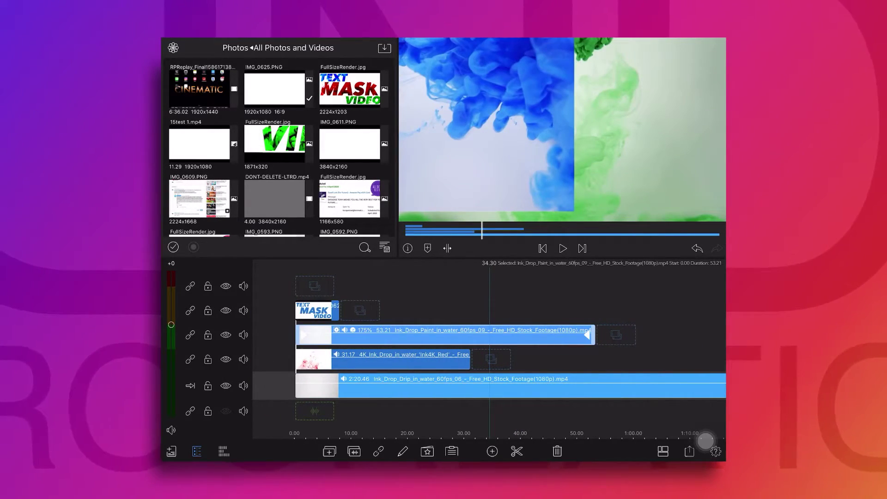
Split the blue ink clip at 34.30, delete the leftover piece, and adjust Ink_Drop_Paint's speed.
left_click(516, 451)
left_click(557, 451)
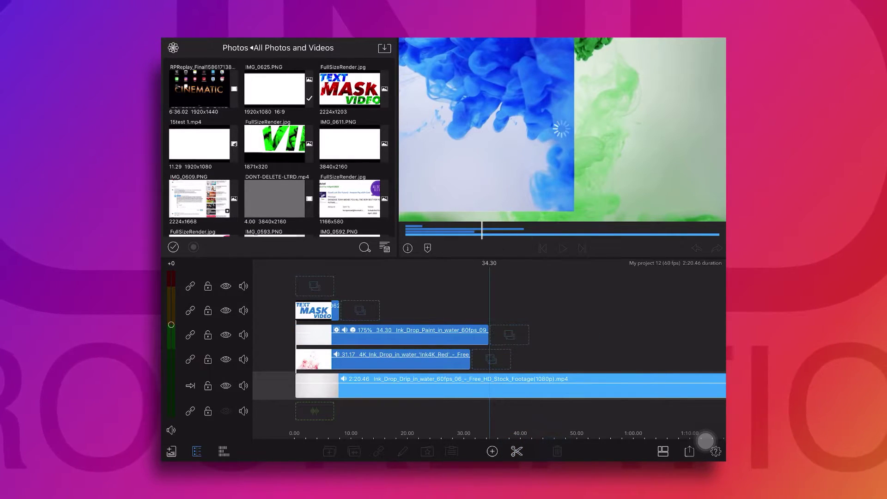
left_click(406, 336)
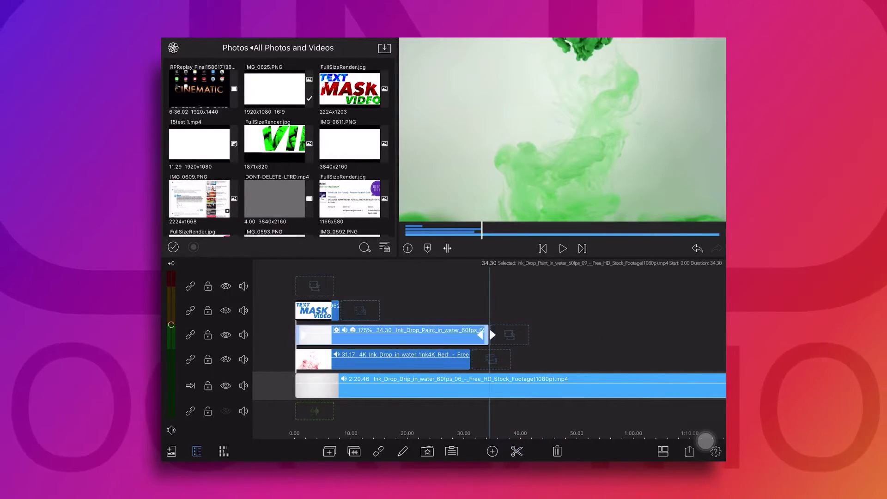
double_click(428, 329)
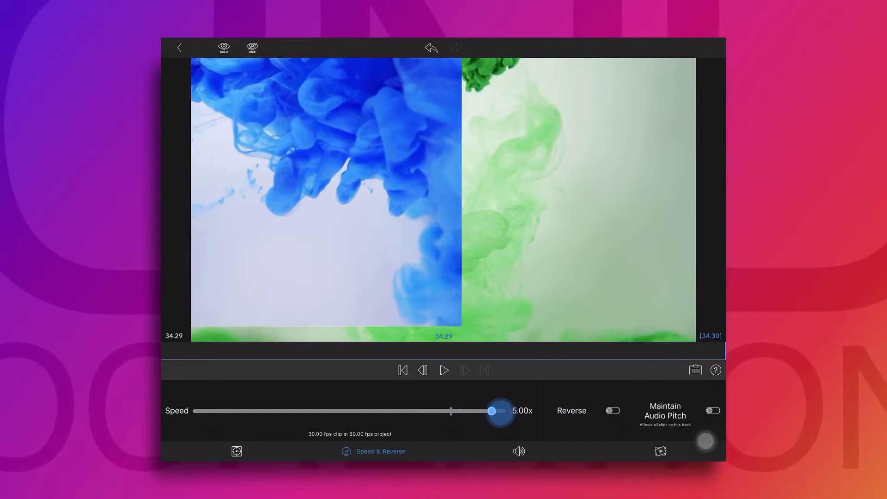
left_click(179, 47)
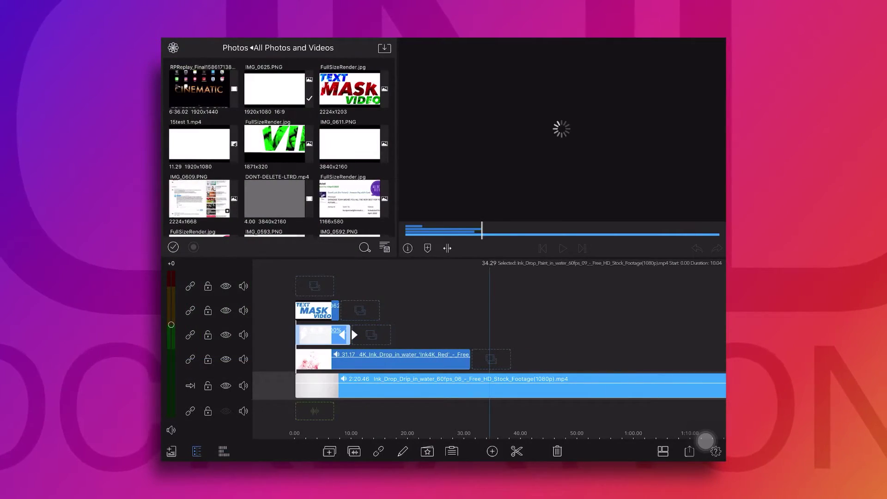
Replay the composite from the start, stop at 6.12, and open the Ink_Drop_Paint blue-ink clip's editor.
key("Home")
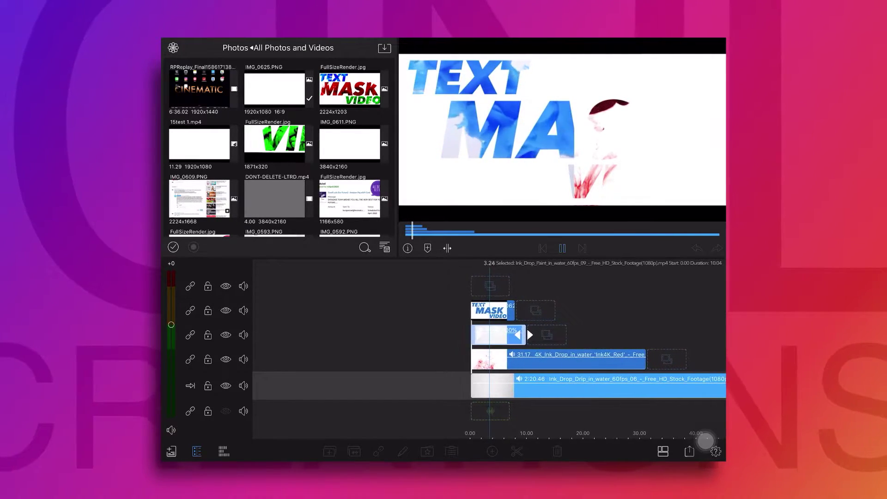
left_click(574, 311)
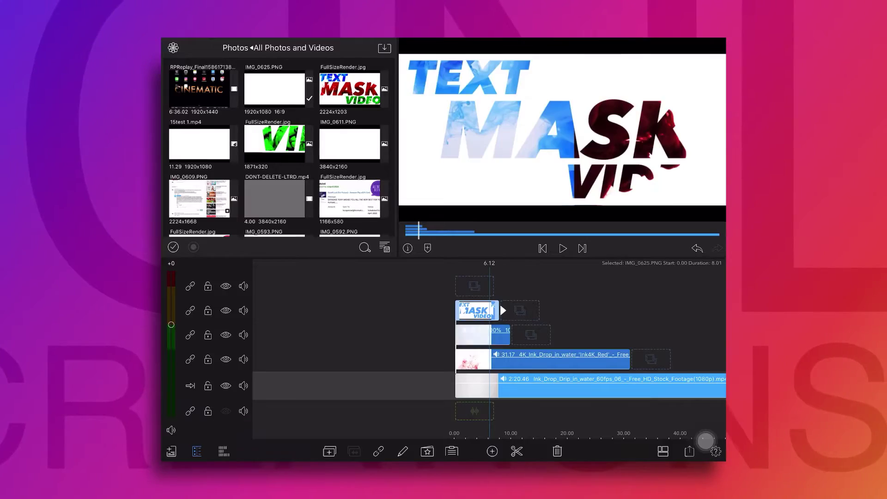
double_click(475, 310)
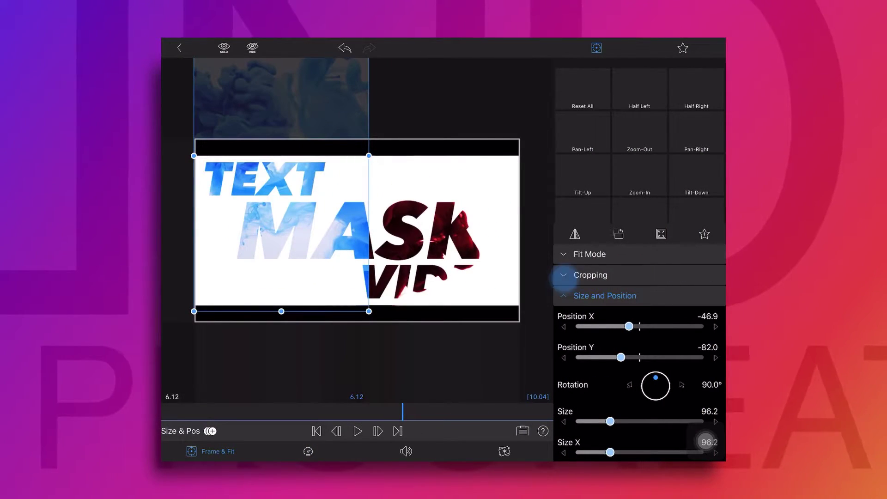
Crop the blue-ink clip to Bottom 23.4, Left 36.1 and Right 51.0, then play it back.
left_click(564, 276)
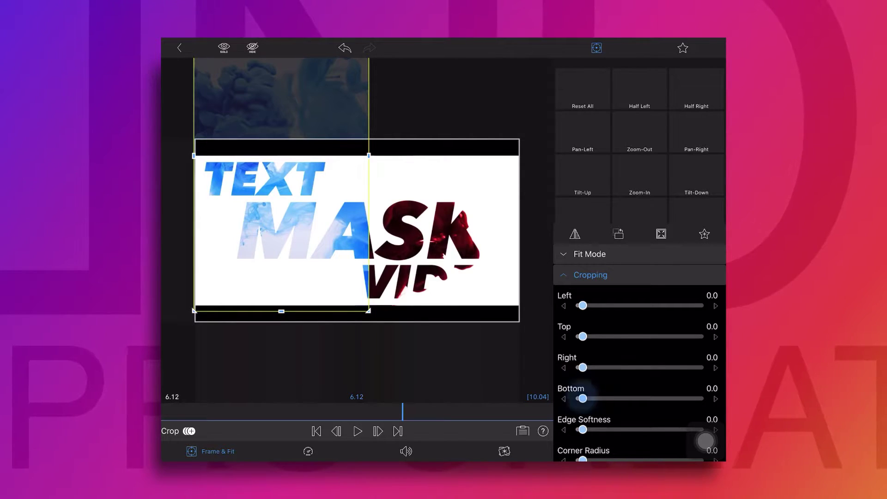
left_click_drag(582, 398, 609, 398)
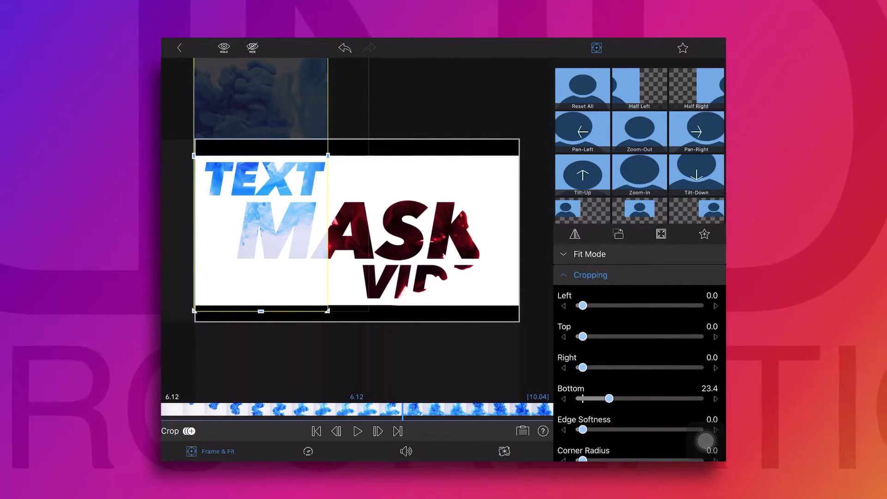
left_click_drag(599, 306, 622, 305)
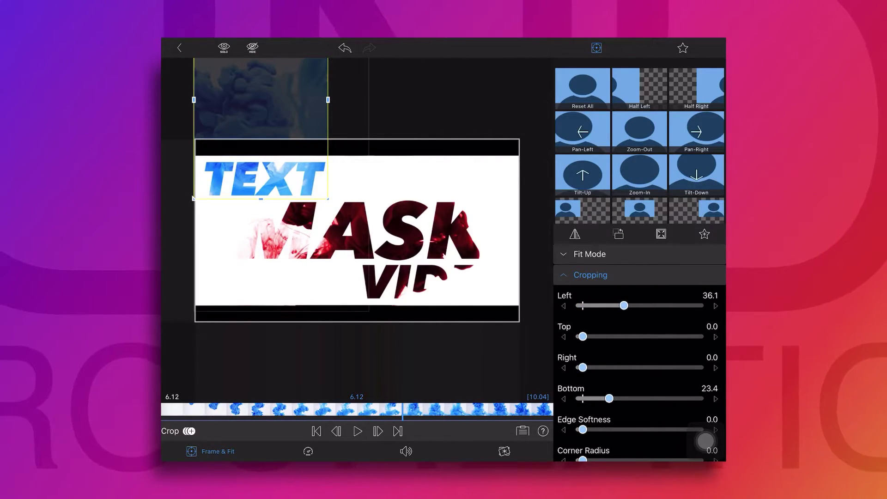
mouse_move(582, 336)
left_mouse_down()
mouse_move(617, 336)
mouse_move(585, 337)
left_mouse_up()
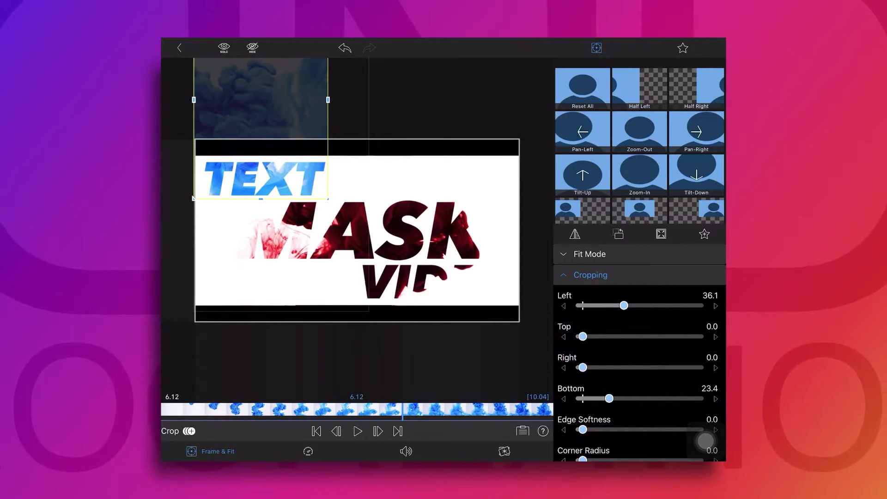
left_click_drag(582, 367, 637, 368)
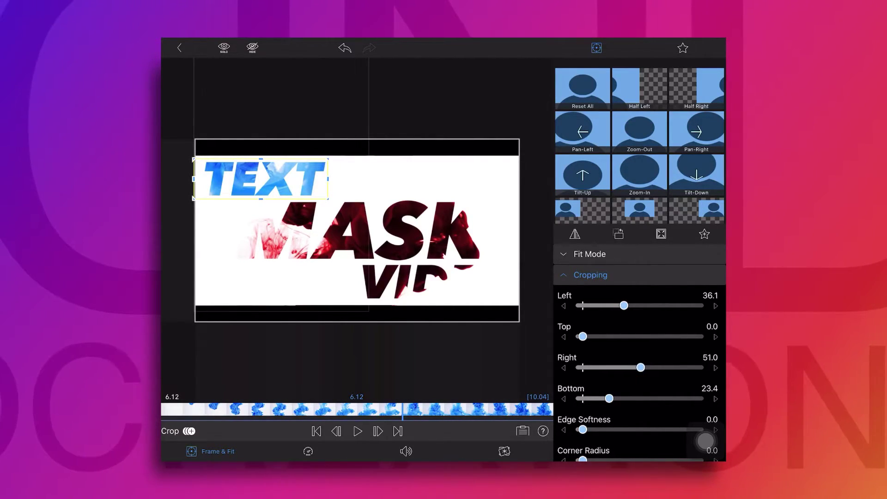
left_click(316, 431)
left_click(357, 431)
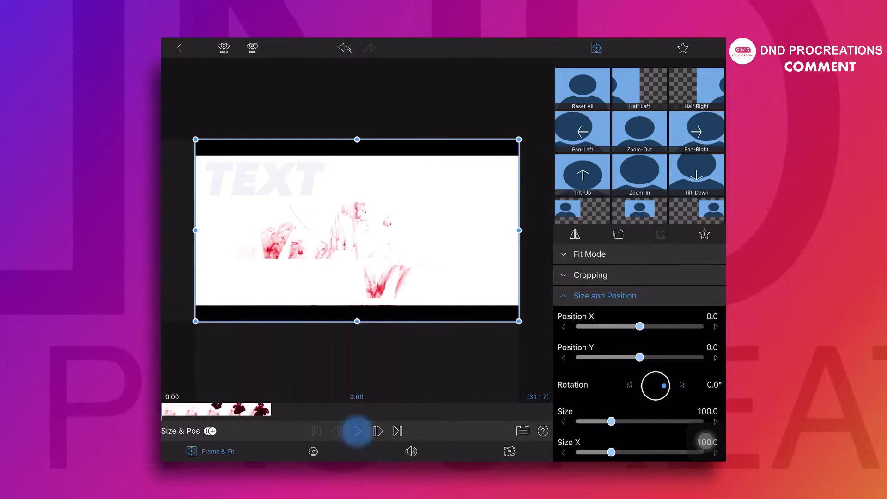
Remove the stray green audio clip and try a faster speed on the red-ink clip.
left_click(357, 431)
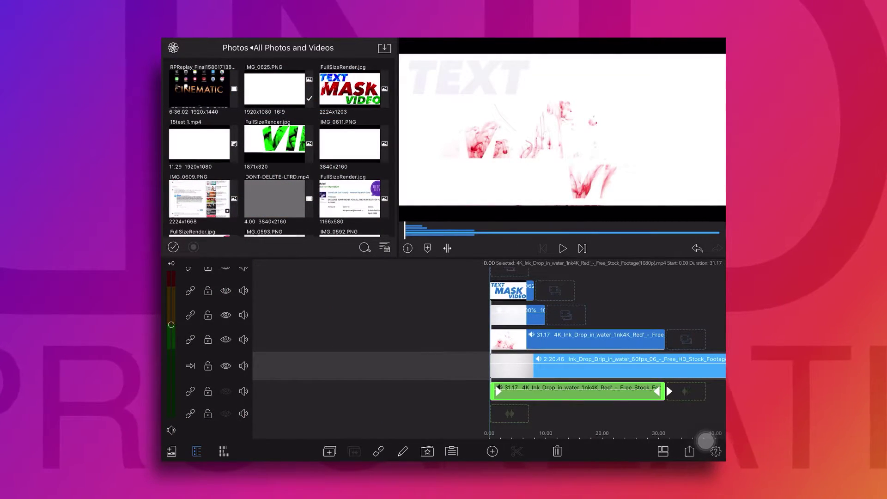
left_click(697, 248)
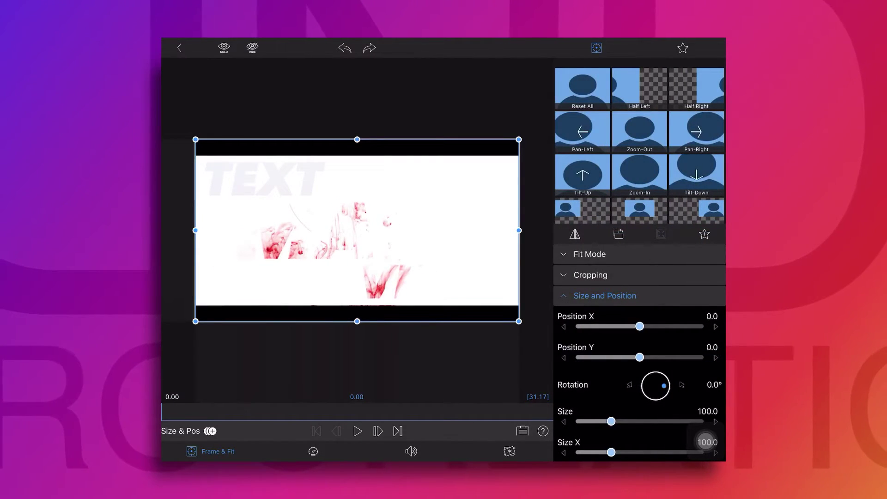
left_click(308, 451)
left_click_drag(380, 411, 450, 411)
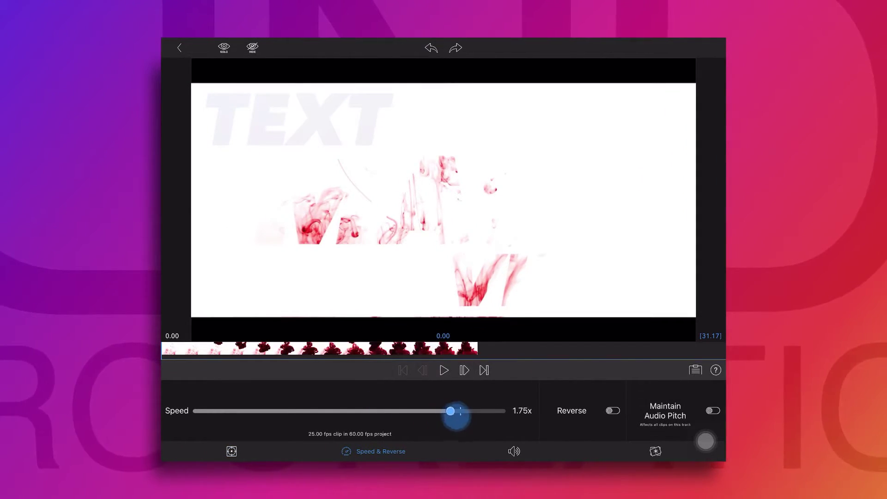
left_click(179, 48)
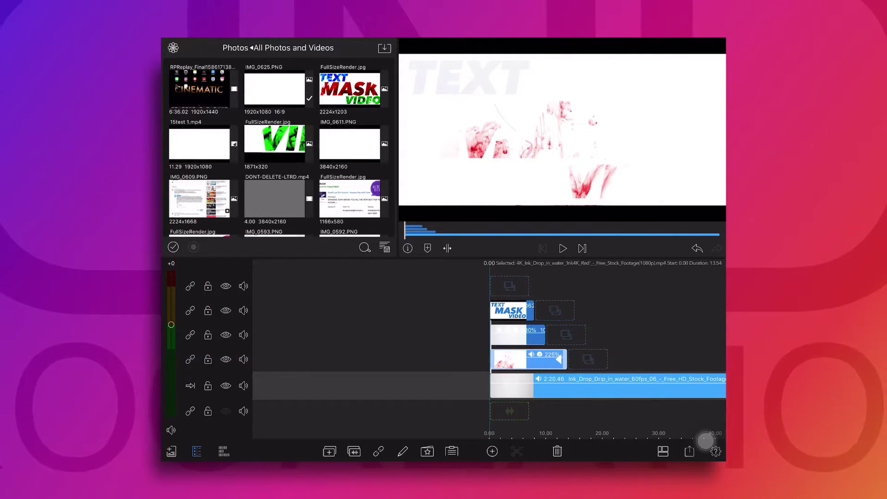
Split the red 4K_Ink_Drop clip at 1.07, delete the head, and slide it to 0.00.
mouse_move(601, 407)
left_mouse_down()
mouse_move(575, 407)
mouse_move(600, 407)
left_mouse_up()
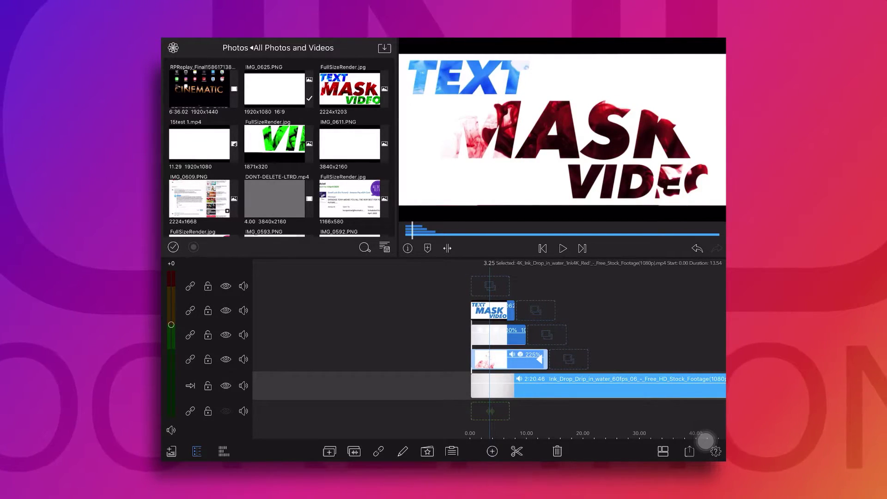
scroll(476, 344, "up", 5)
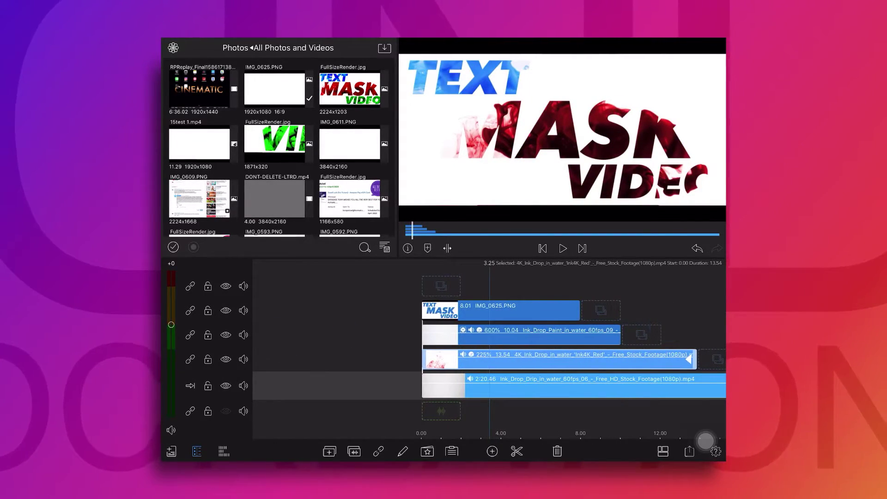
left_click_drag(577, 407, 646, 407)
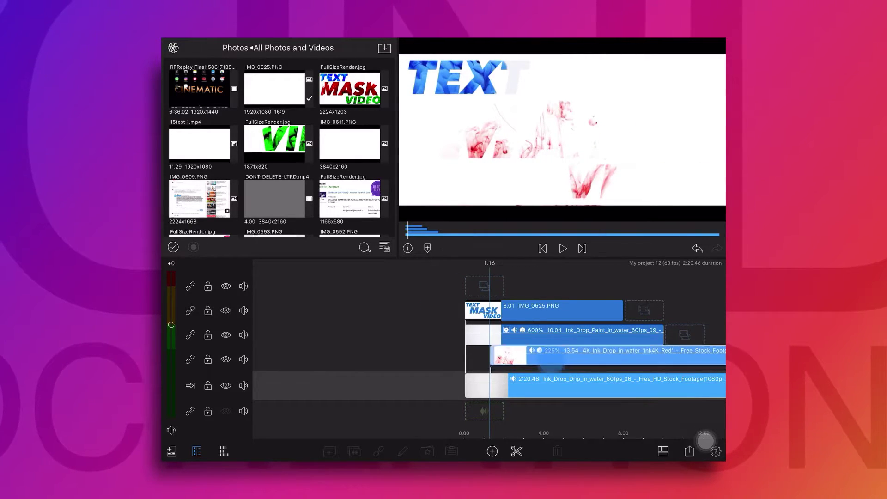
mouse_move(508, 406)
left_mouse_down()
mouse_move(475, 406)
mouse_move(520, 406)
left_mouse_up()
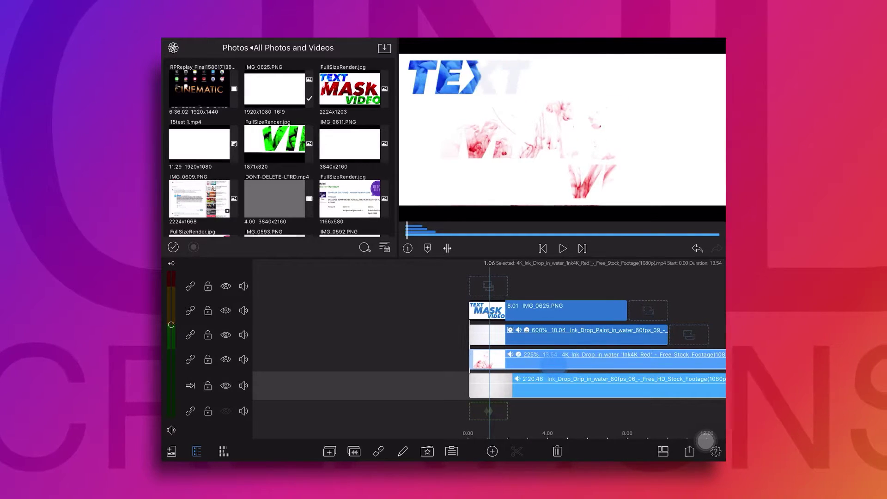
left_click(600, 360)
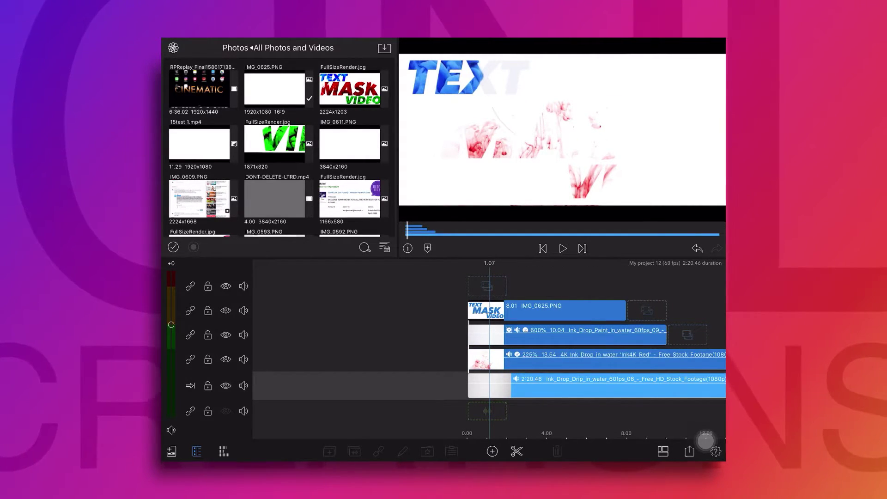
left_click(600, 361)
left_click(517, 450)
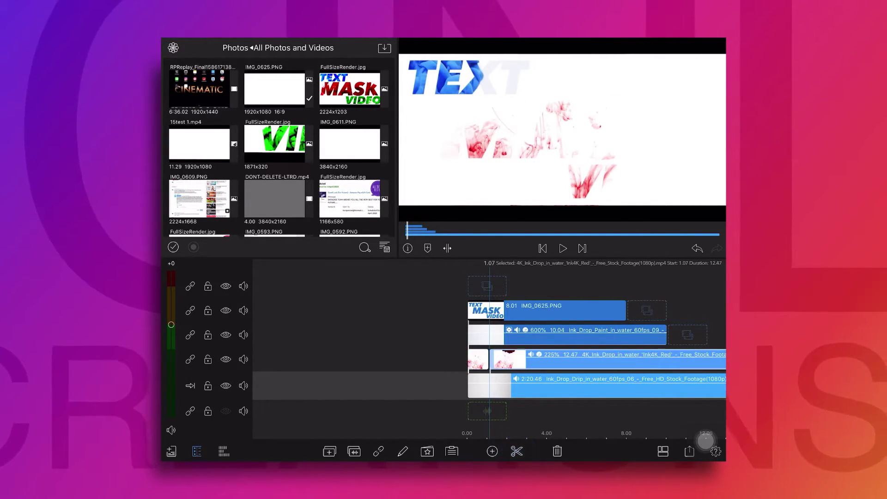
left_click(479, 360)
left_click(557, 451)
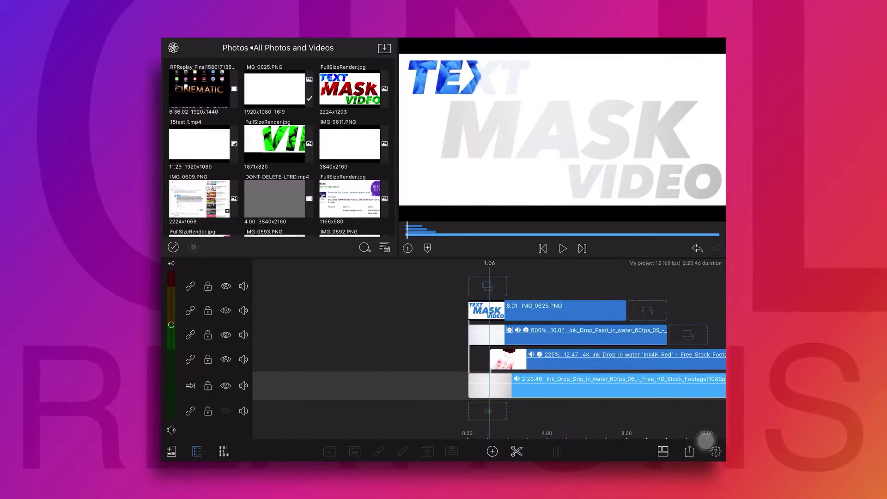
left_click_drag(601, 360, 579, 359)
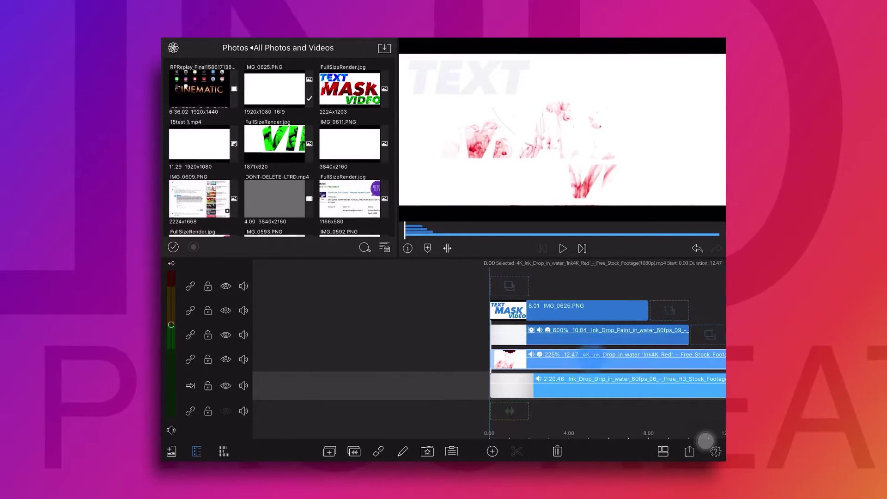
Set the red-ink clip's speed to 3.00x so it runs 9.35 seconds.
double_click(600, 359)
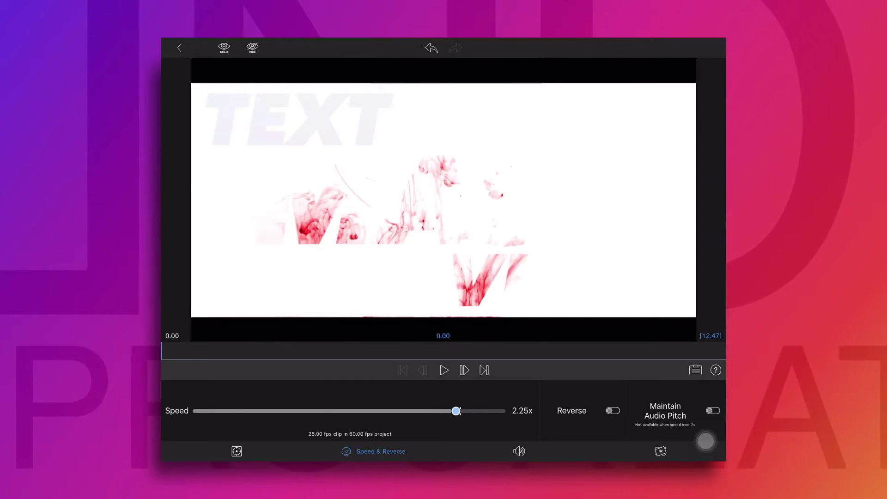
left_click_drag(456, 411, 467, 411)
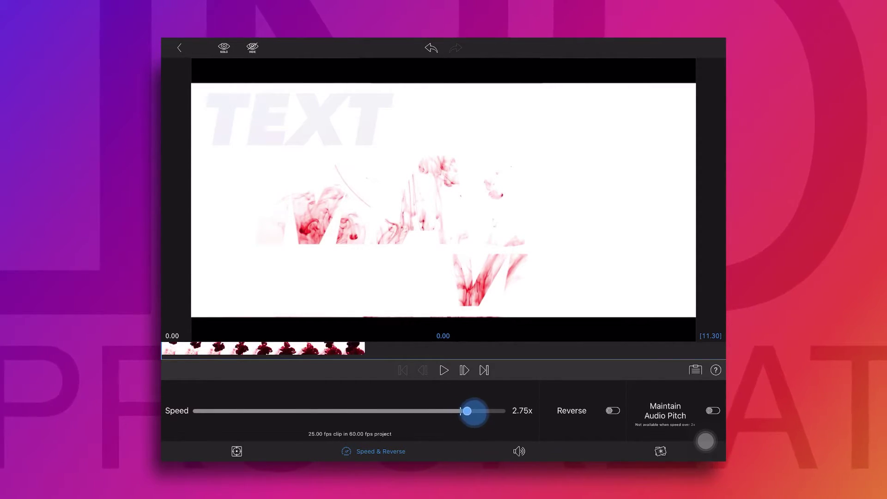
key("Escape")
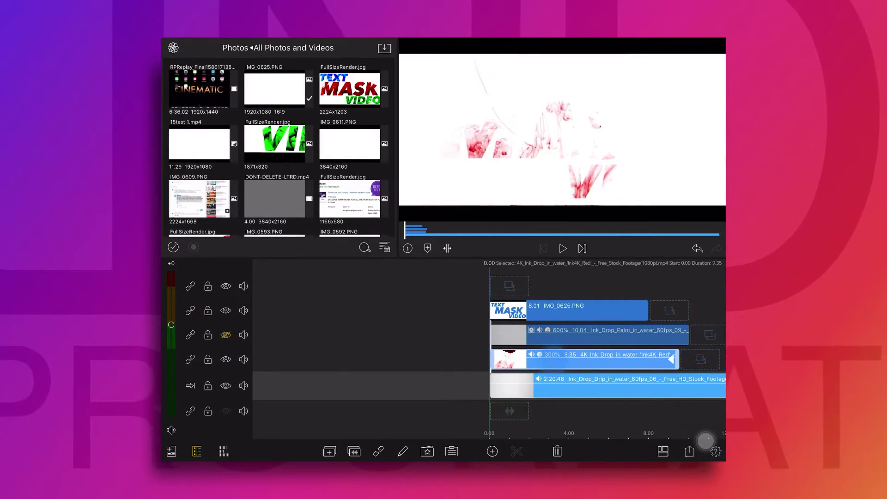
double_click(600, 360)
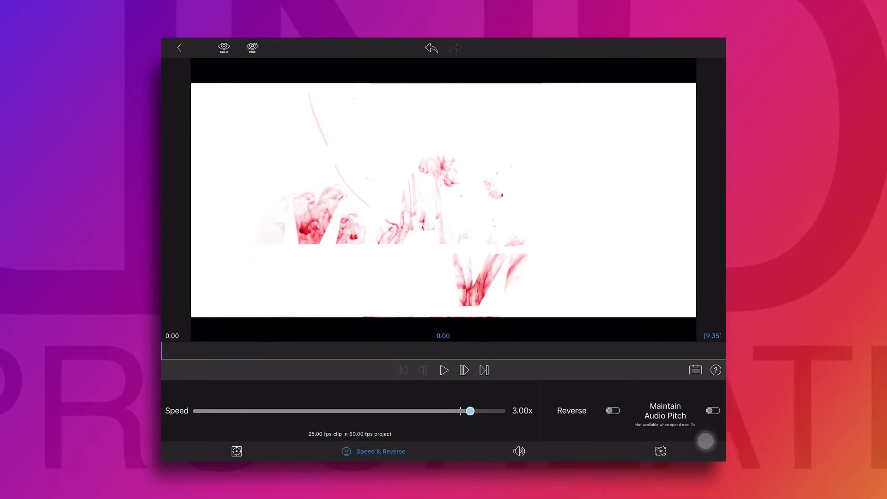
left_click(231, 452)
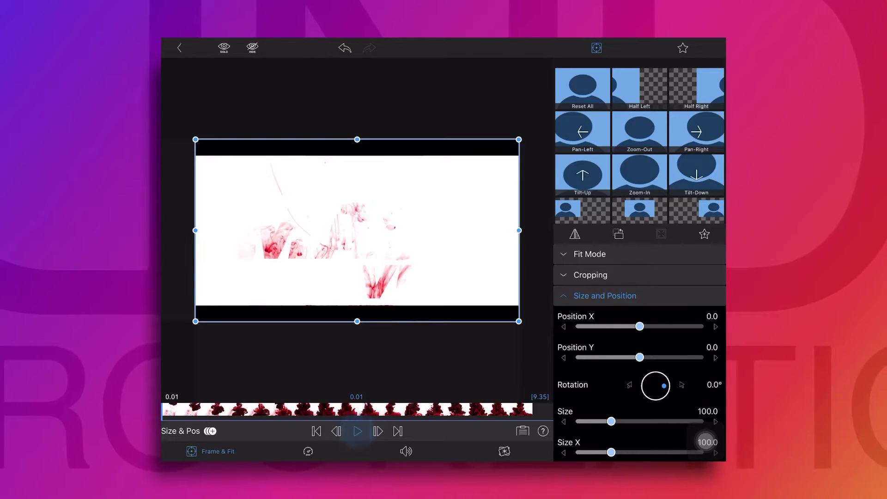
Crop the red ink clip's Top and Bottom to 32.6 each and preview the MASK reveal.
left_click(357, 431)
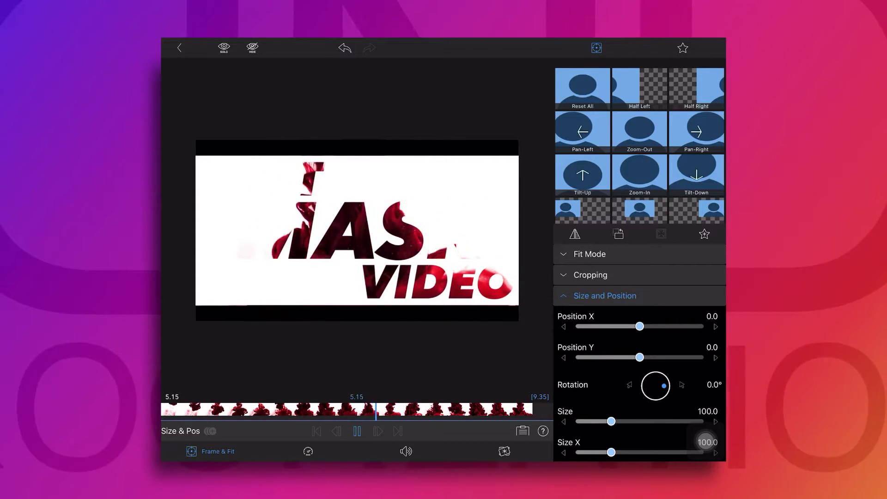
left_click(357, 431)
left_click(316, 431)
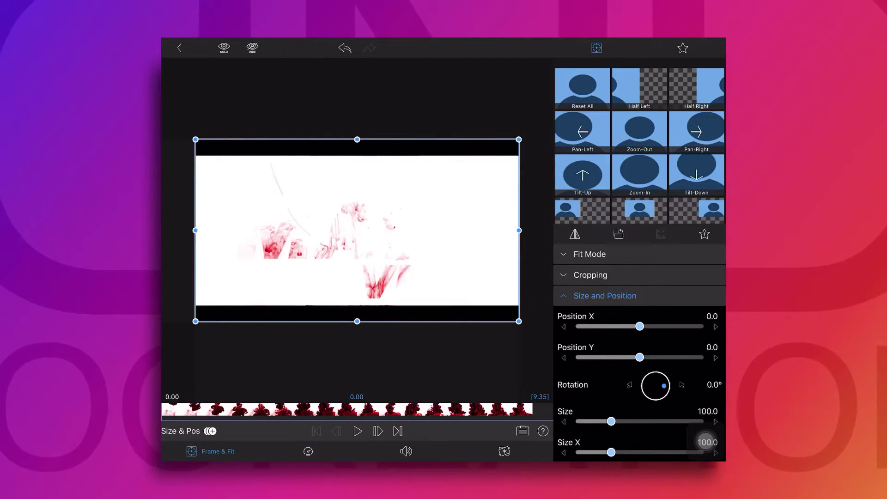
left_click(590, 275)
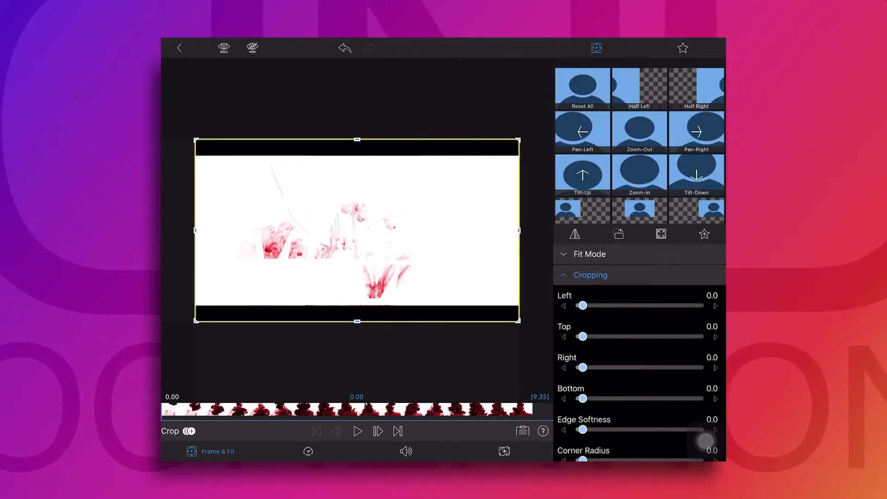
left_click_drag(583, 336, 618, 337)
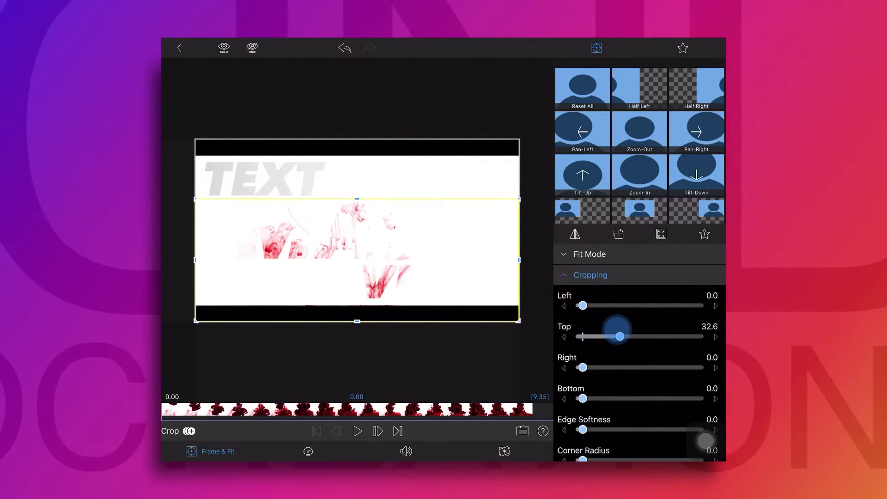
left_click_drag(582, 398, 621, 399)
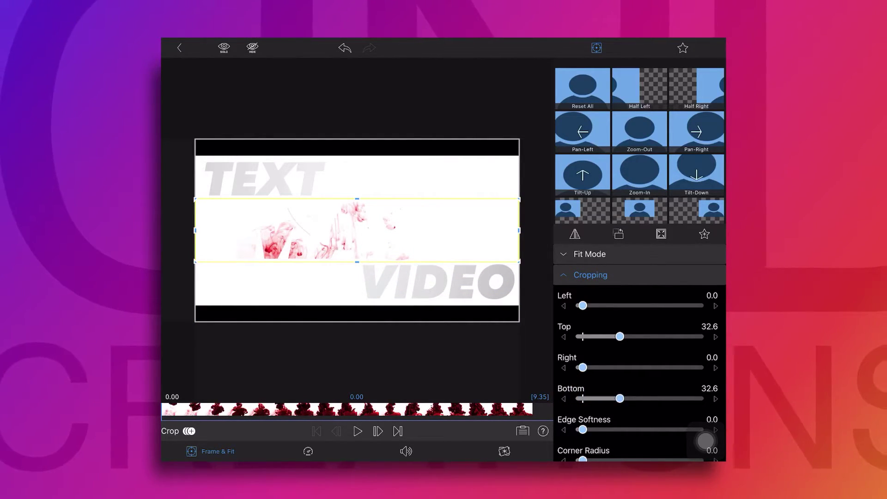
left_click(358, 431)
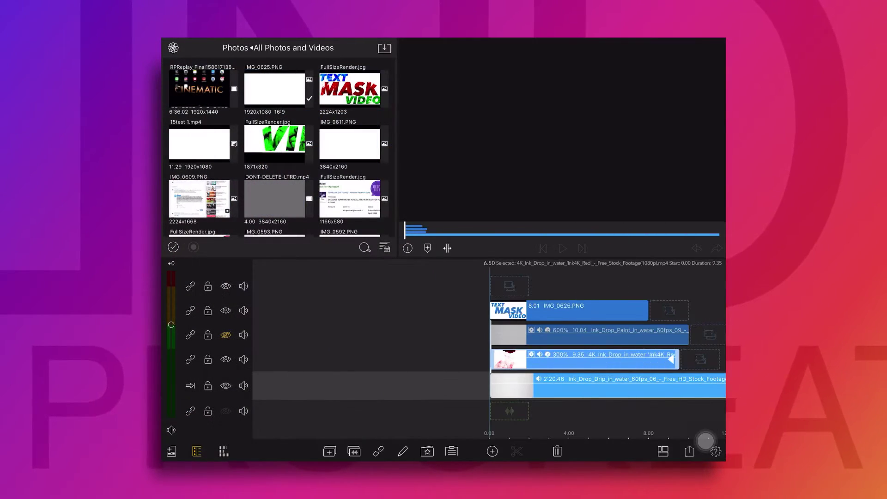
left_click_drag(711, 415, 416, 415)
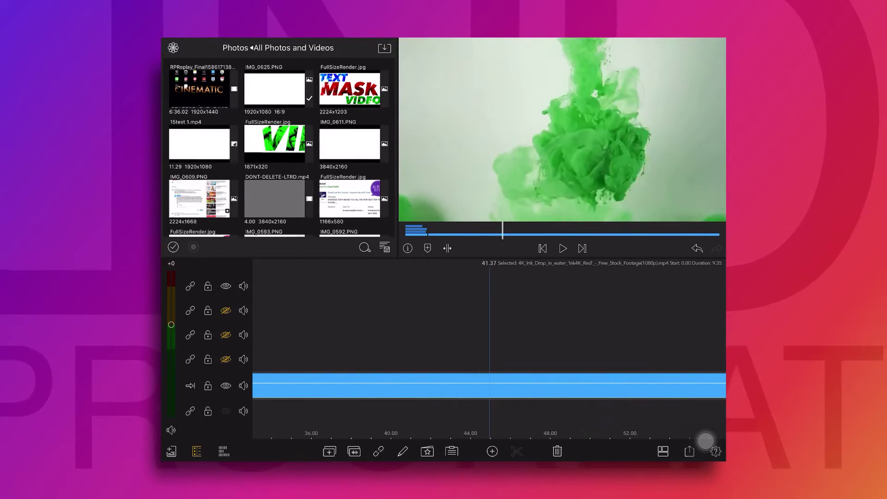
Split the green ink clip at 19.15 and delete the extra 51.27 section.
mouse_move(638, 418)
left_mouse_down()
mouse_move(617, 415)
mouse_move(653, 418)
mouse_move(625, 416)
left_mouse_up()
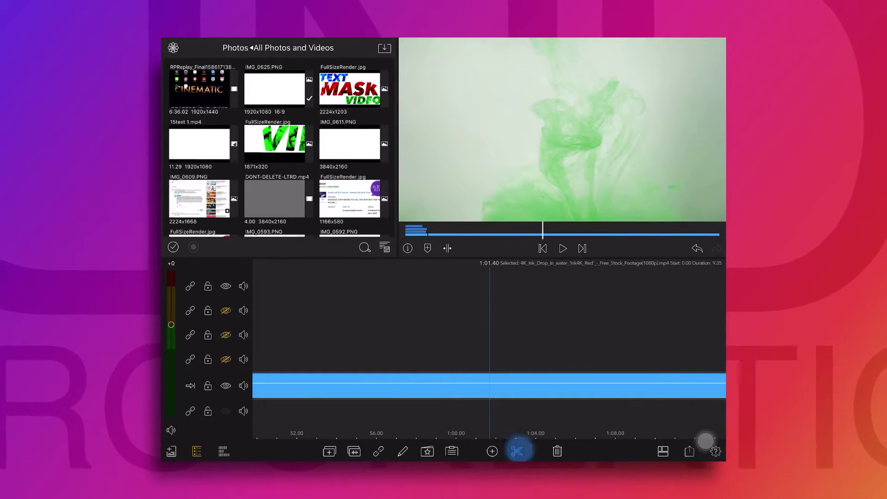
left_click(516, 450)
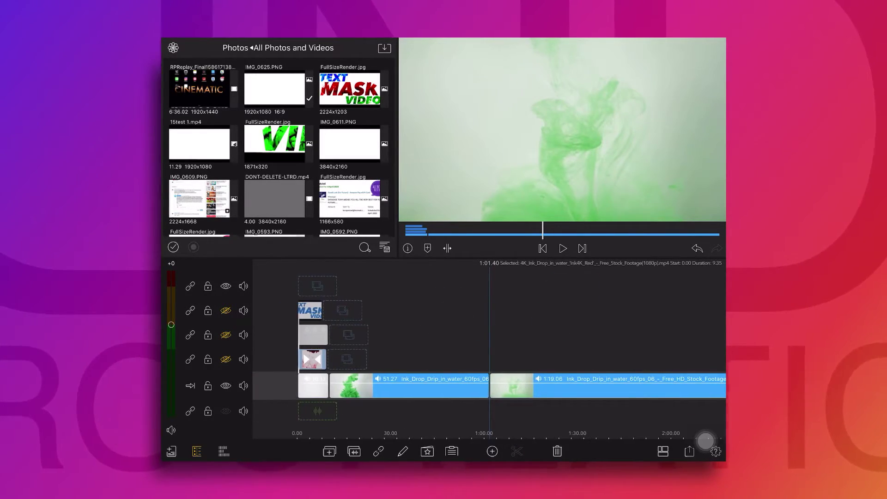
left_click(557, 450)
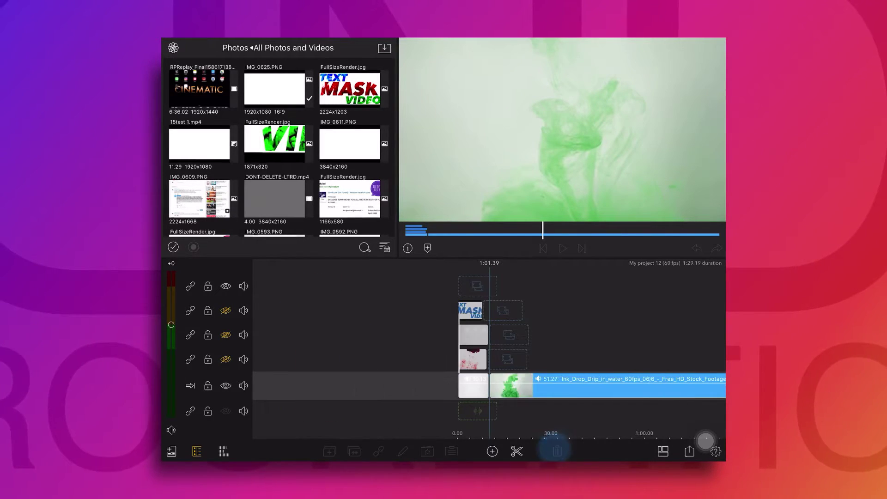
mouse_move(573, 415)
left_mouse_down()
mouse_move(510, 412)
mouse_move(685, 403)
mouse_move(666, 410)
left_mouse_up()
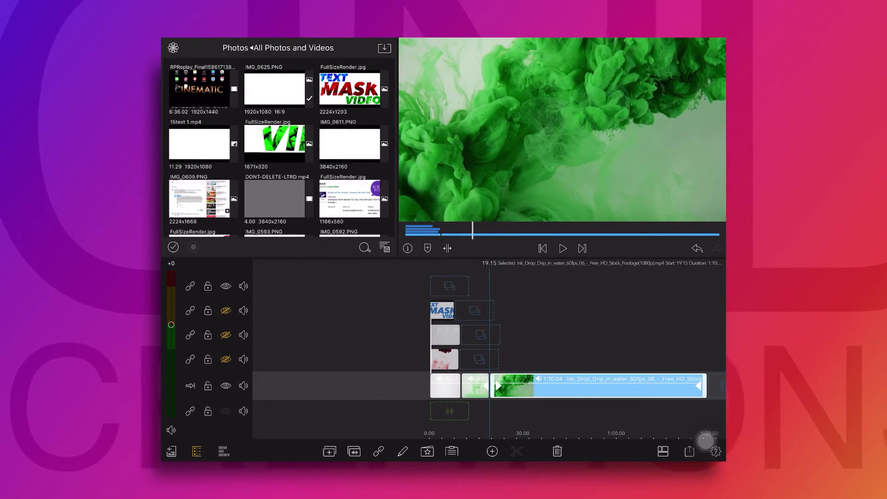
Delete the leftover long ink clip from the main track.
left_click(558, 449)
left_click_drag(386, 363, 388, 362)
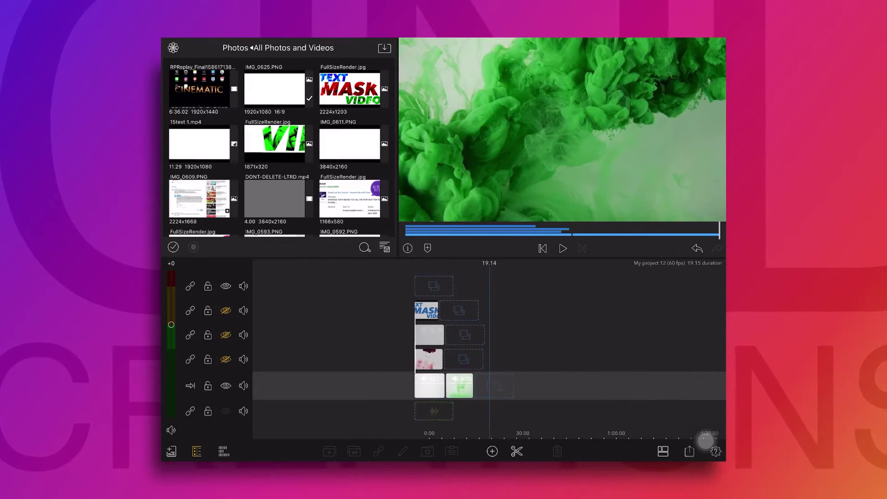
scroll(467, 365, "up", 5)
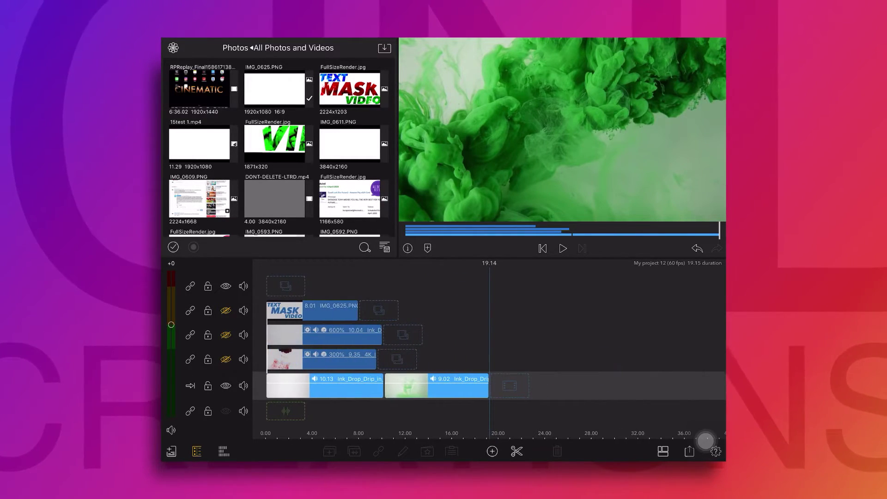
scroll(462, 347, "up", 5)
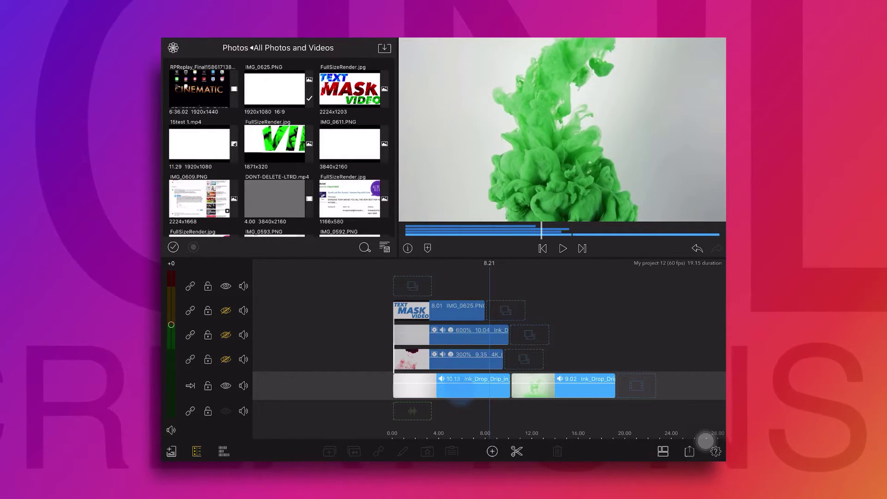
Speed the green ink clip up to 1.75x, about 5.10 seconds long.
double_click(471, 385)
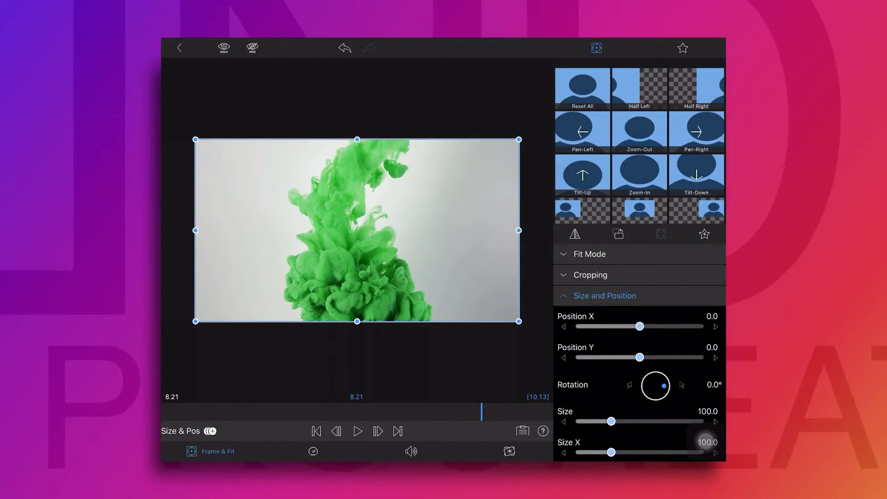
left_click(313, 451)
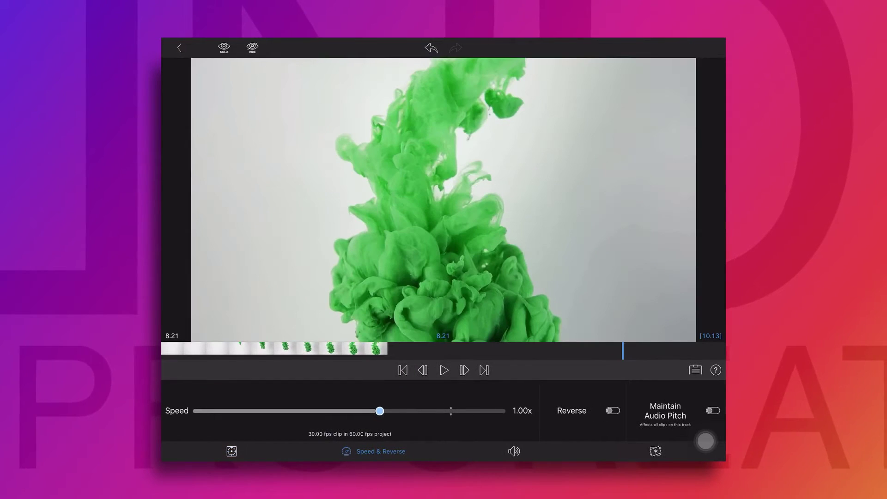
left_click_drag(409, 417, 452, 417)
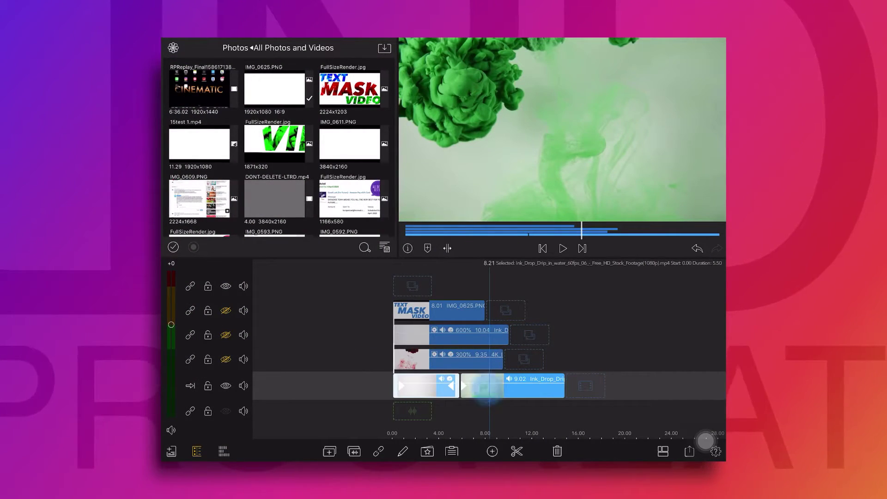
double_click(488, 388)
left_click_drag(378, 411, 447, 410)
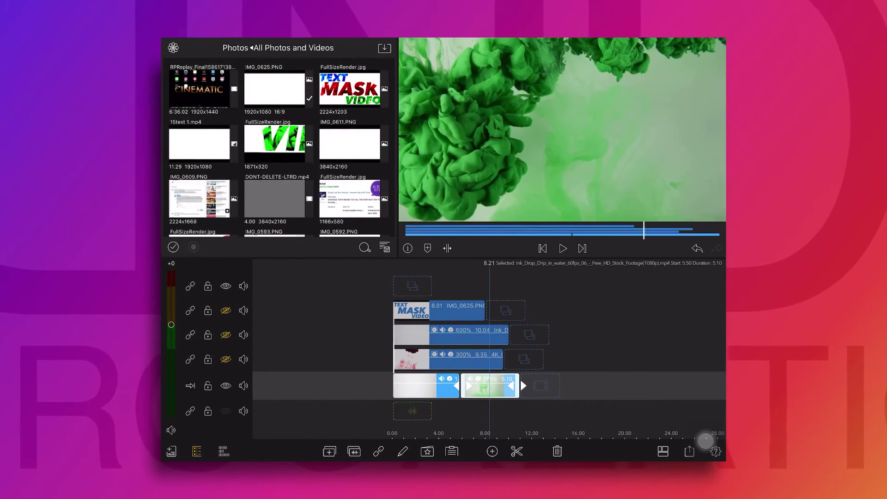
mouse_move(584, 383)
left_mouse_down()
mouse_move(649, 383)
mouse_move(673, 356)
mouse_move(659, 358)
left_mouse_up()
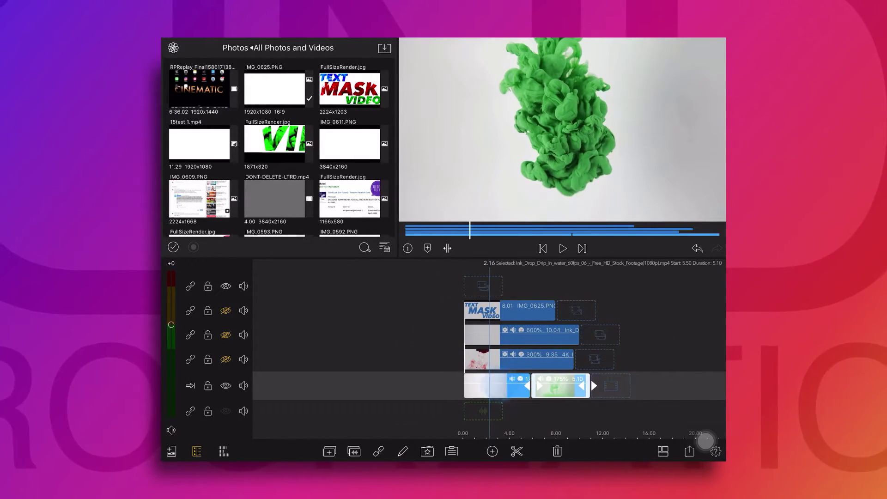
Rotate the green ink clip to -90.0° and set Position Y 66.4 and X 43.9.
double_click(494, 387)
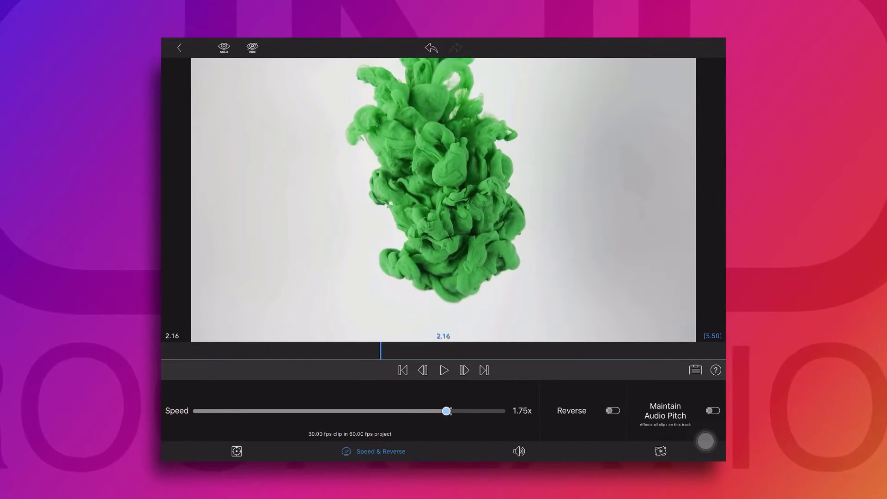
left_click(232, 451)
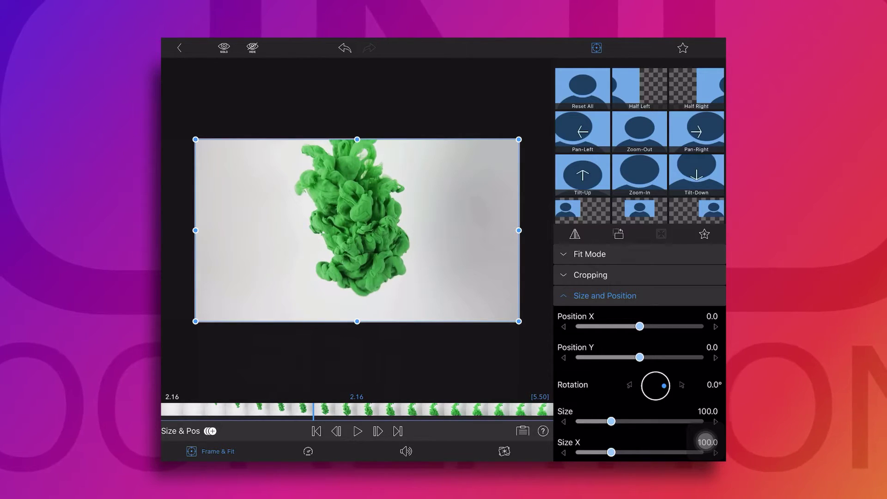
left_click_drag(664, 385, 670, 384)
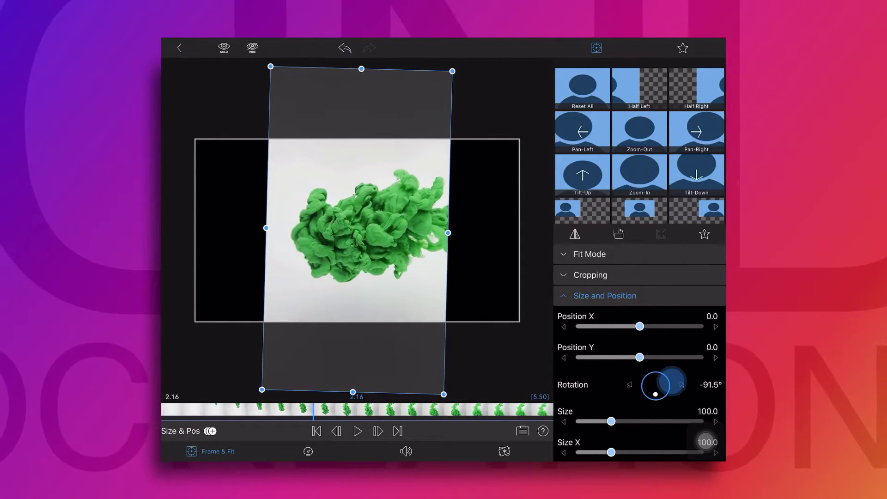
left_click(682, 385)
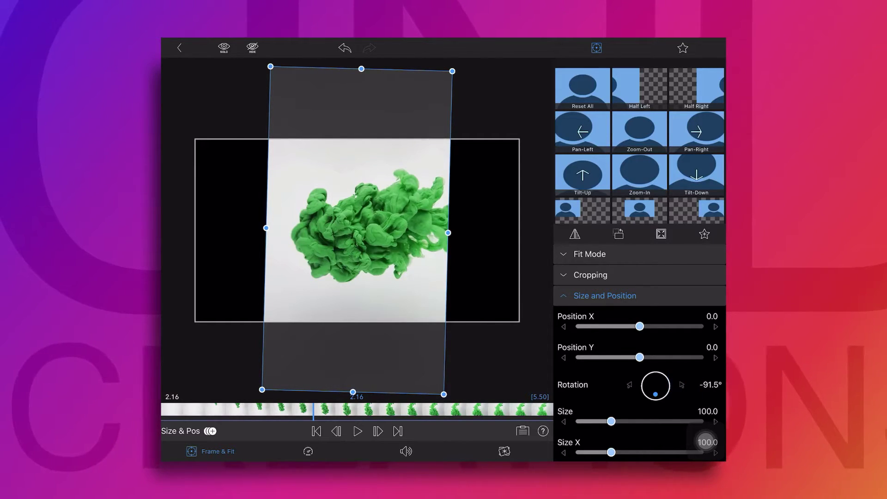
left_click(629, 385)
left_click(681, 384)
left_click(682, 385)
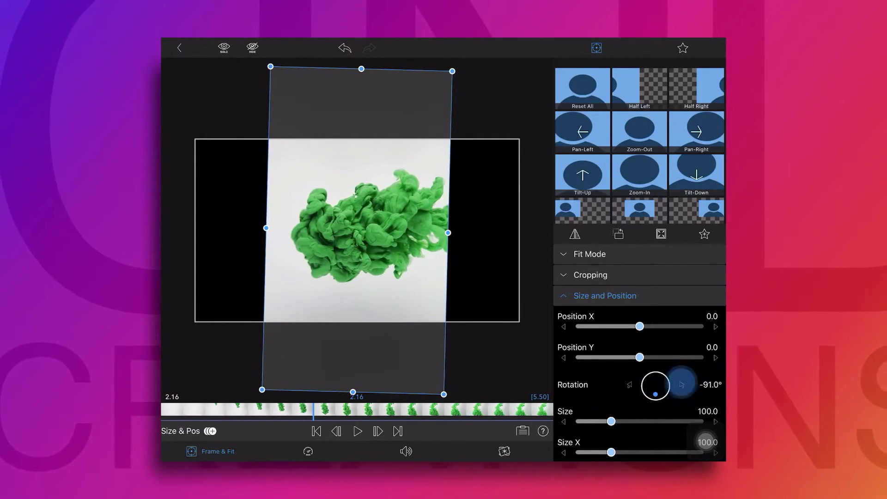
left_click(681, 384)
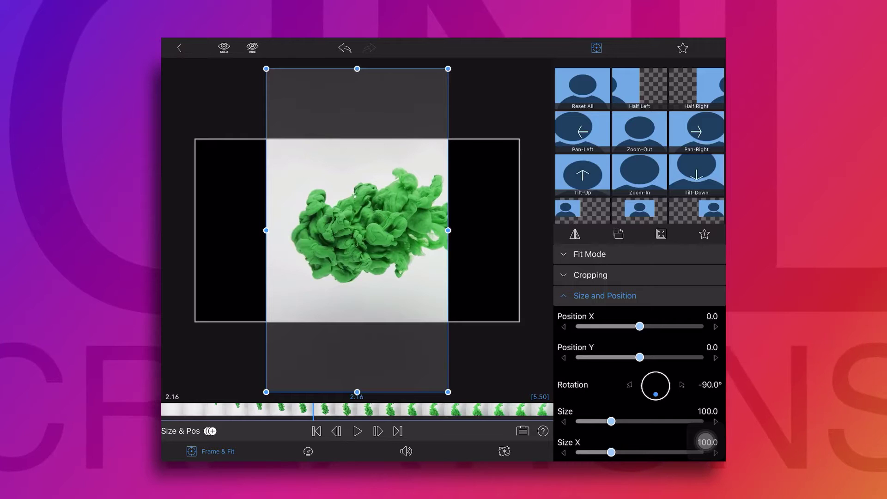
left_click_drag(639, 357, 656, 357)
left_click_drag(639, 326, 649, 326)
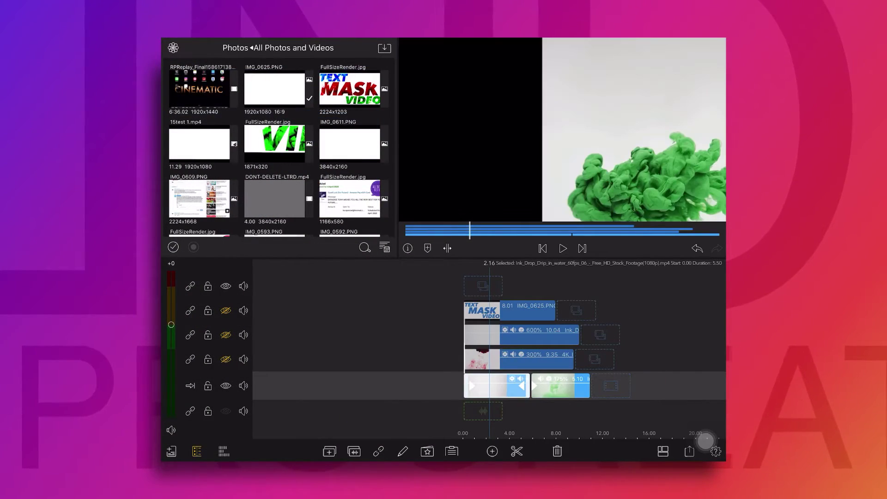
Copy the first green piece's attributes onto the later piece and unhide the TEXT MASK VIDEO track.
left_click(496, 385)
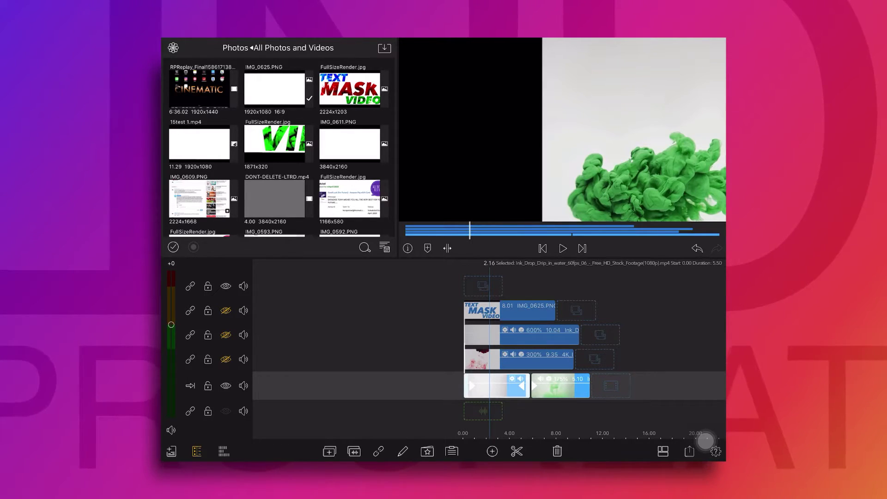
left_click(451, 451)
left_click(392, 441)
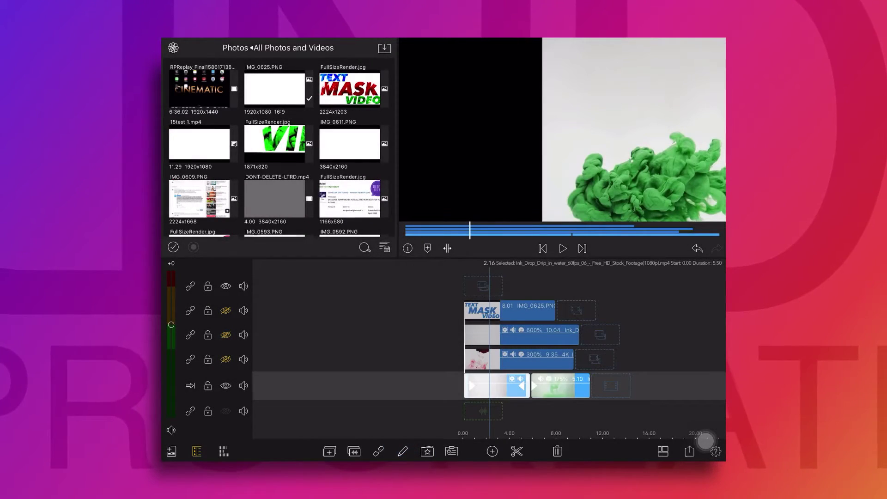
left_click(558, 385)
left_click(451, 451)
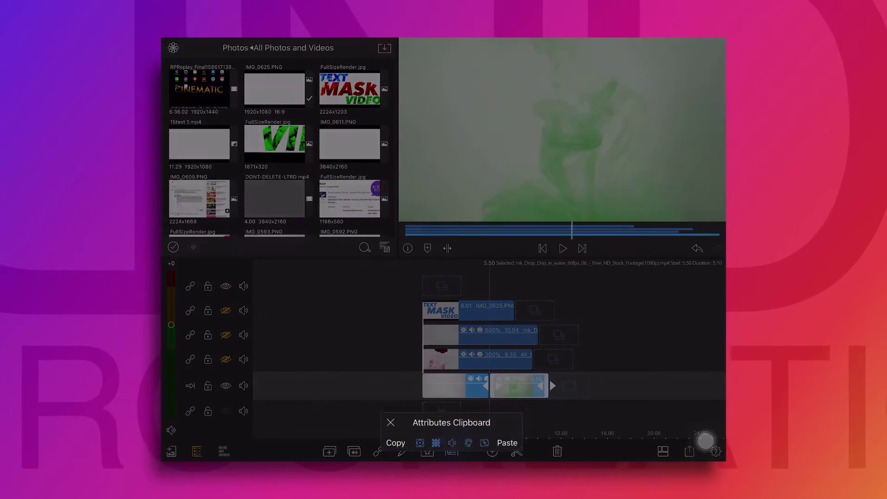
left_click(506, 440)
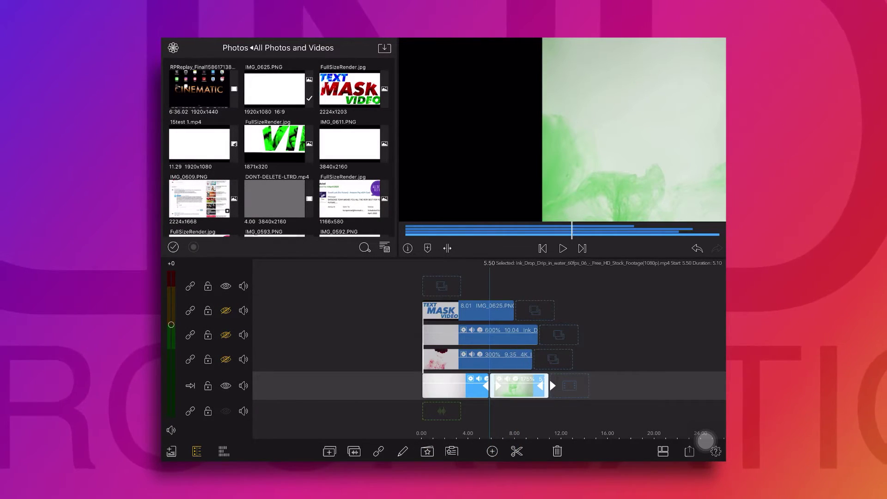
left_click(226, 310)
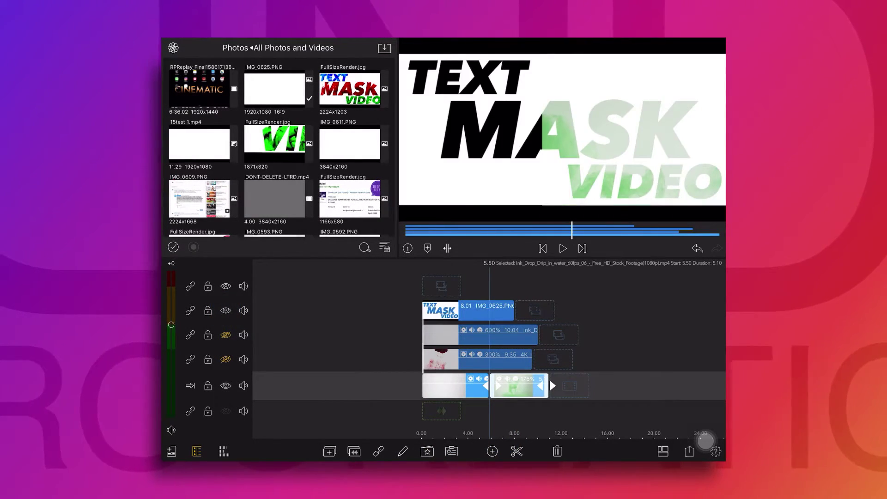
mouse_move(610, 392)
left_mouse_down()
mouse_move(669, 394)
mouse_move(596, 408)
left_mouse_up()
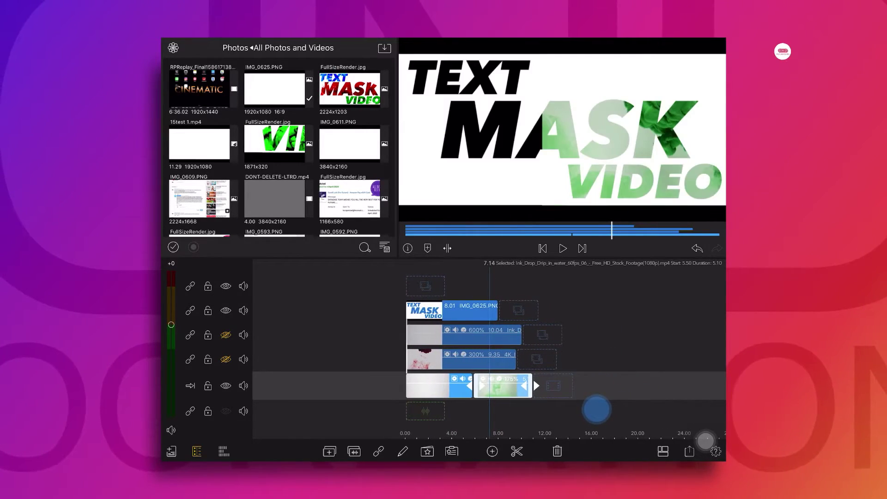
Move the green ink clip lower in the frame to Position Y 176.8.
left_click_drag(597, 409, 591, 410)
double_click(502, 386)
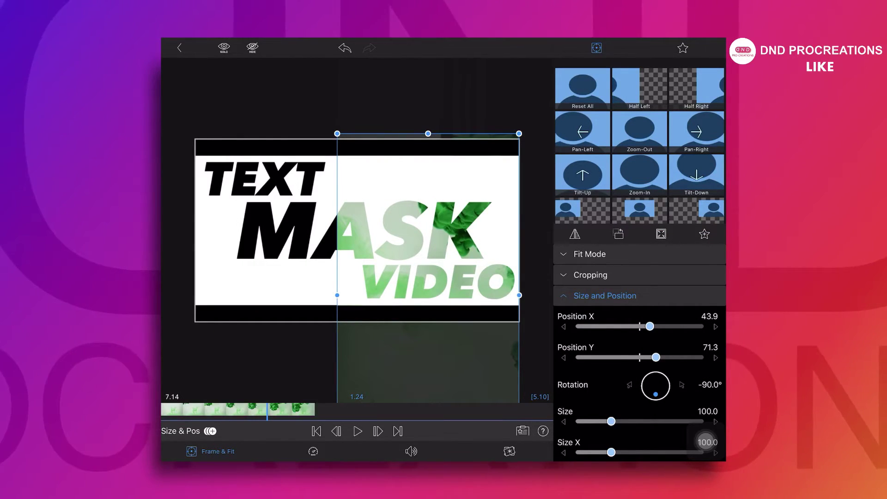
left_click(316, 431)
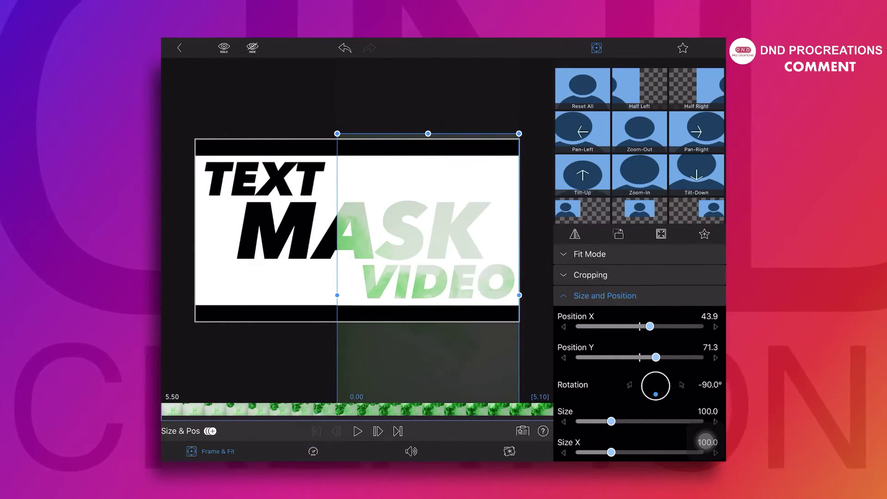
mouse_move(175, 410)
left_mouse_down()
mouse_move(354, 413)
mouse_move(324, 412)
left_mouse_up()
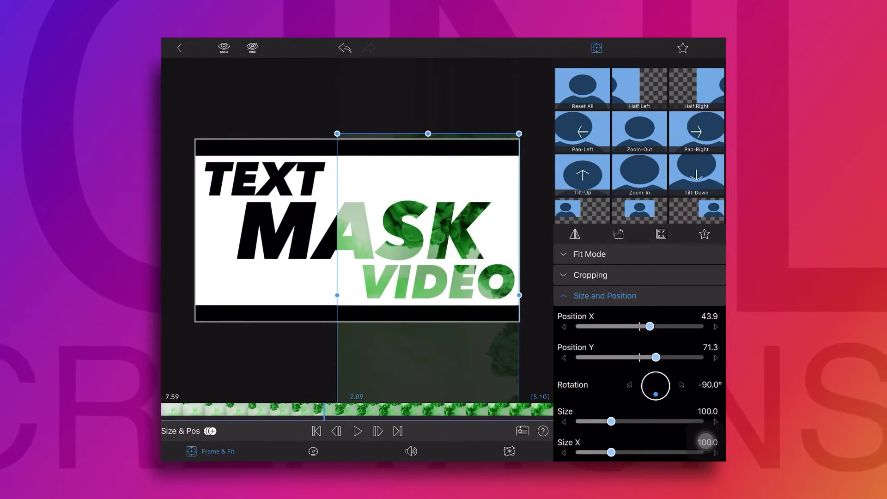
left_click_drag(656, 357, 679, 357)
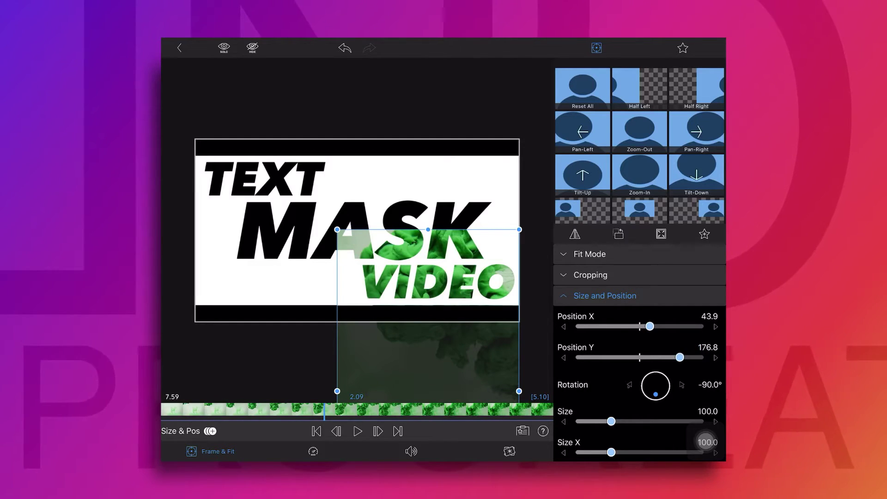
Crop the green ink clip to Left 9.6, Bottom 13.1 and Right 78.1, then play it back.
left_click(590, 275)
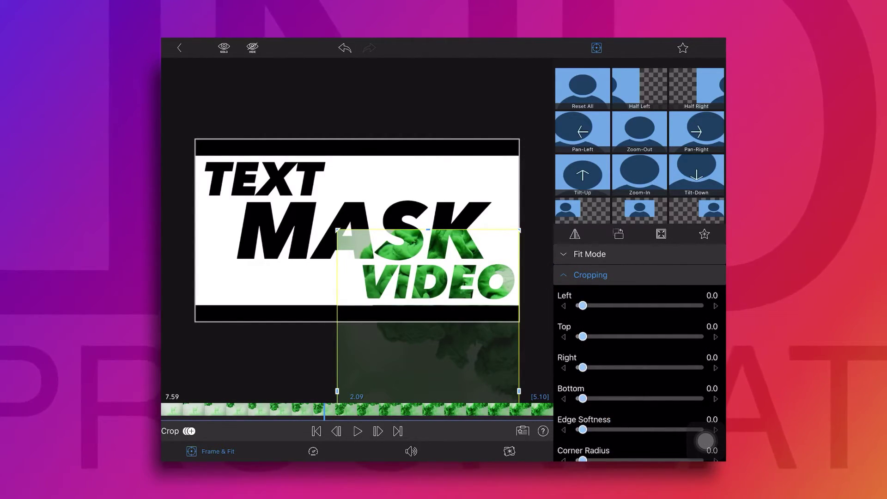
left_click_drag(582, 305, 594, 305)
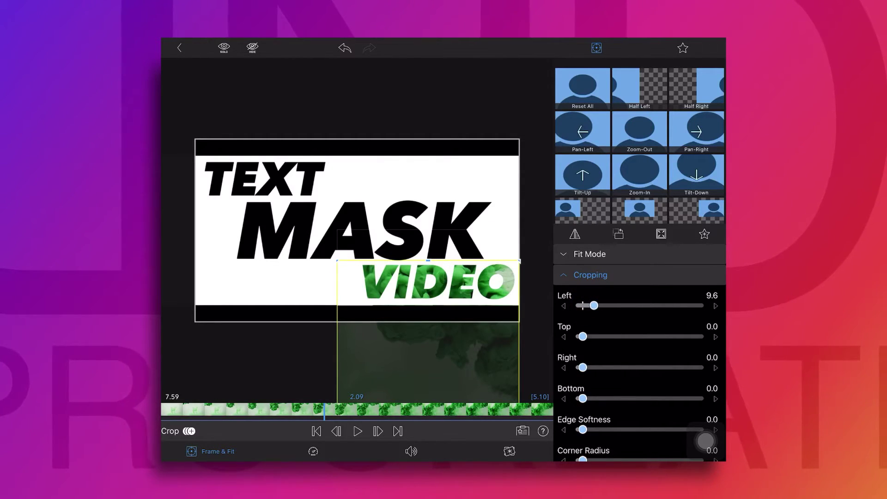
left_click_drag(583, 398, 592, 398)
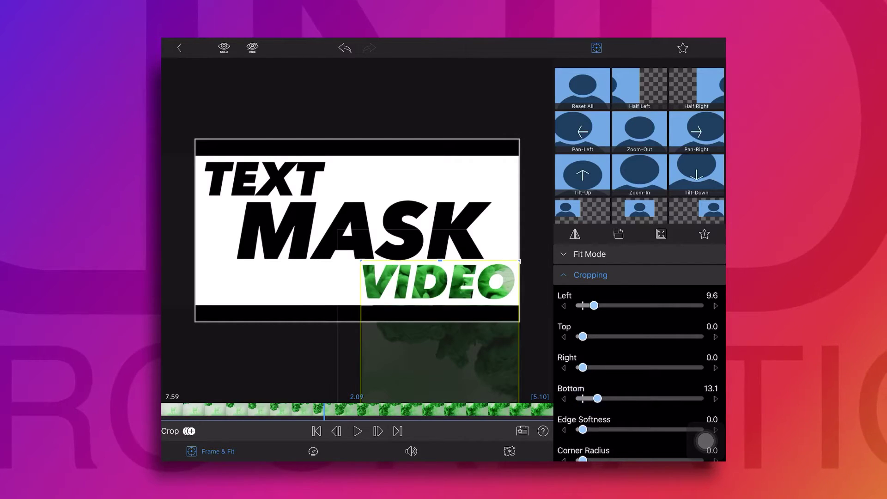
left_click_drag(596, 367, 674, 348)
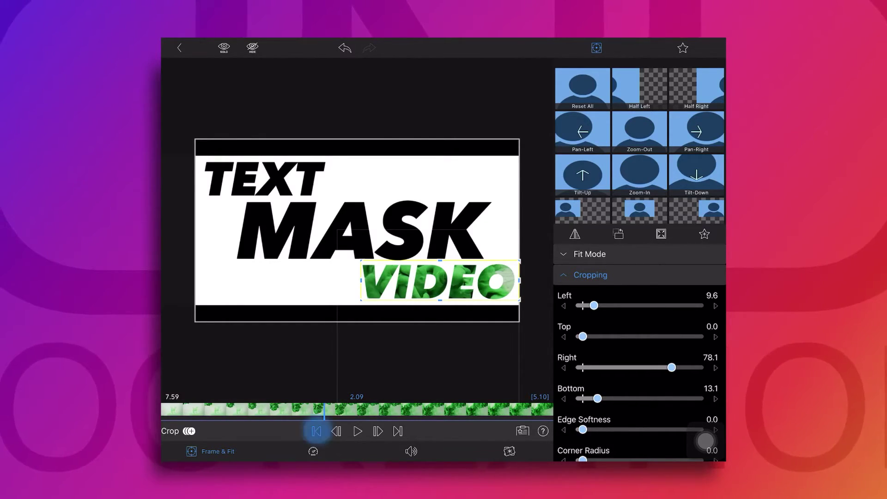
left_click(316, 431)
left_click(357, 431)
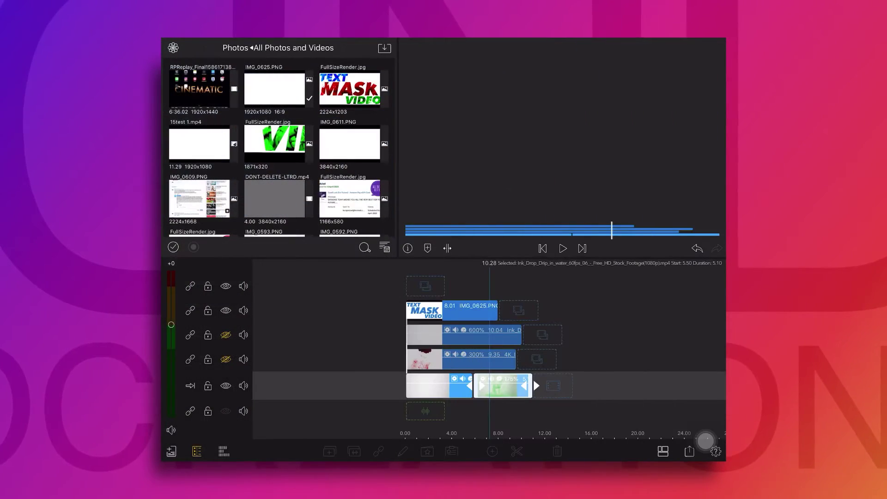
Raise the later green ink clip's speed from 1.75x to 2.75x, cutting it to 3.17 seconds.
double_click(514, 386)
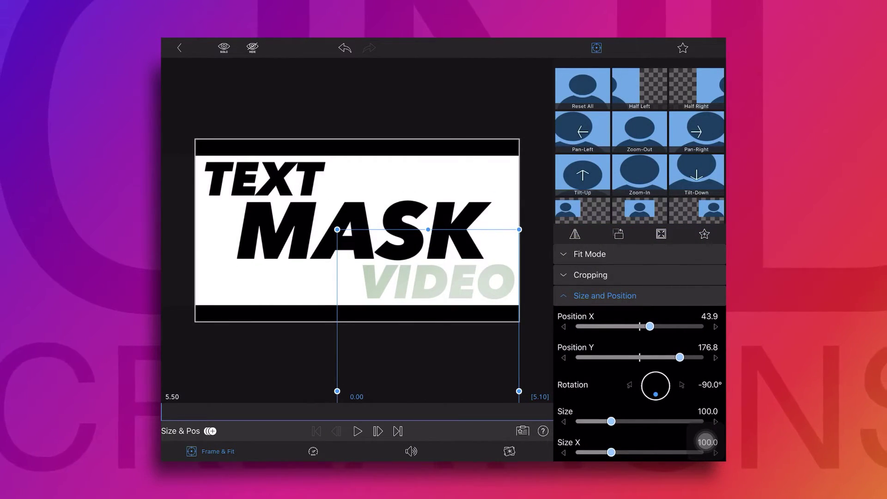
left_click(313, 451)
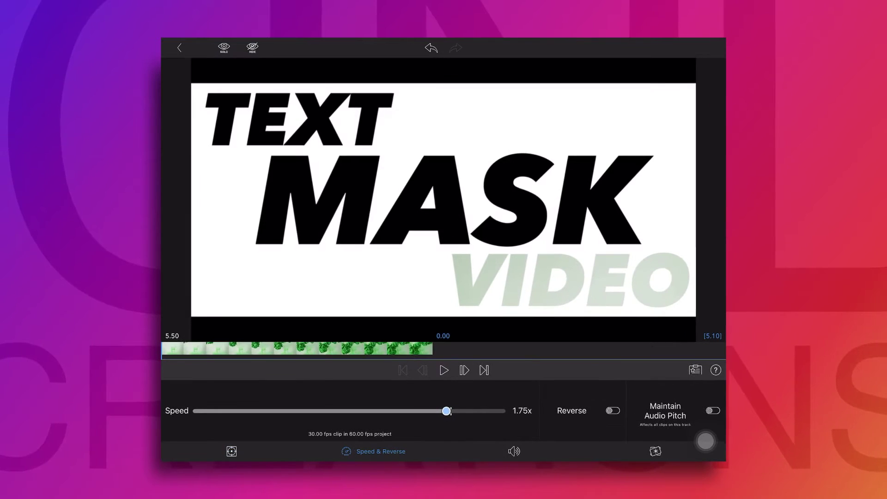
left_click_drag(446, 411, 464, 410)
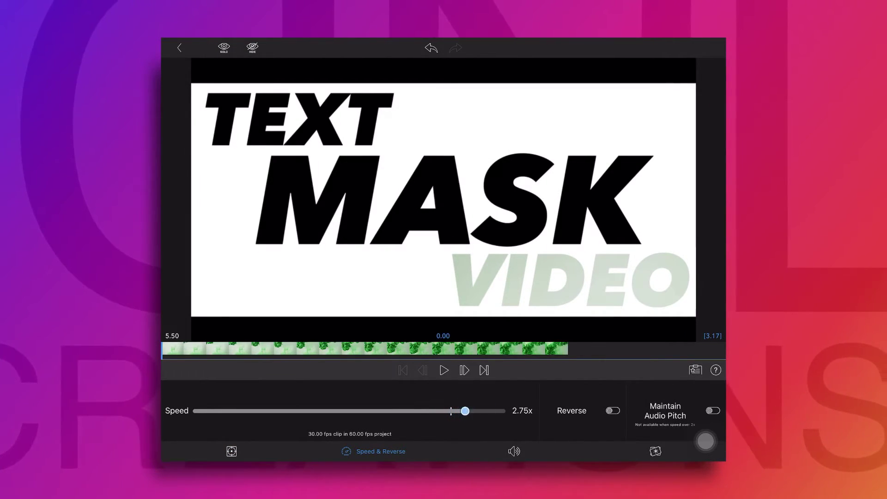
left_click(179, 48)
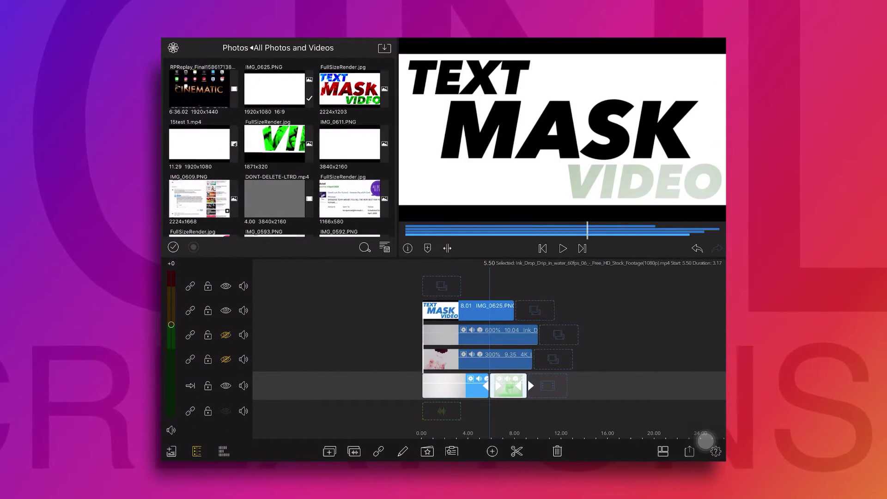
scroll(647, 360, "up", 5)
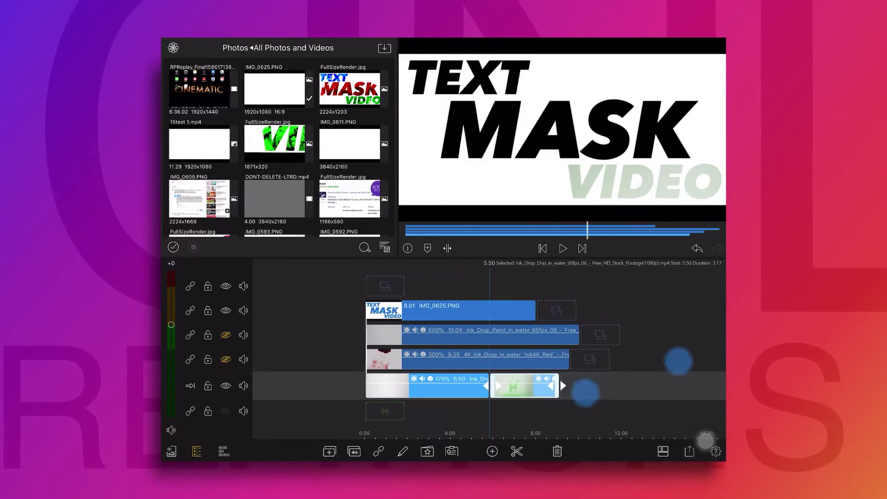
Shorten the end of the second green ink clip.
left_click_drag(594, 386, 568, 388)
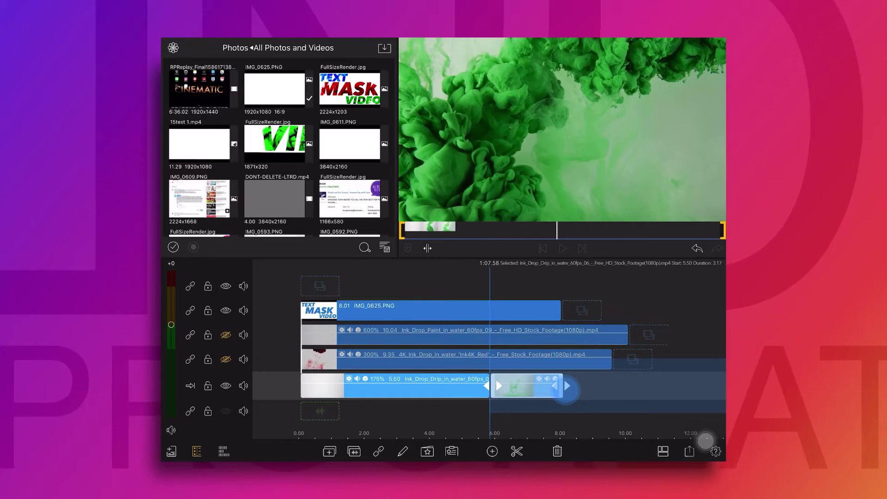
left_click(514, 360)
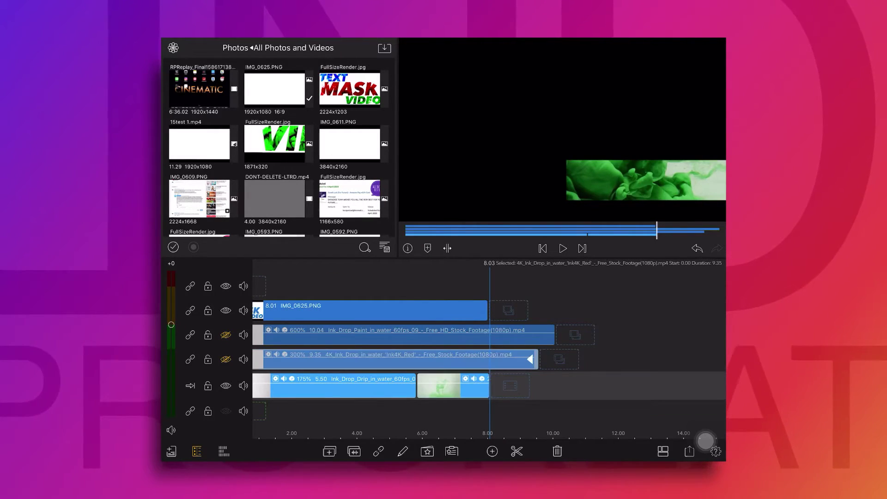
Turn on the red and blue ink tracks and hide the TEXT MASK VIDEO frame track.
left_click(225, 359)
left_click(225, 335)
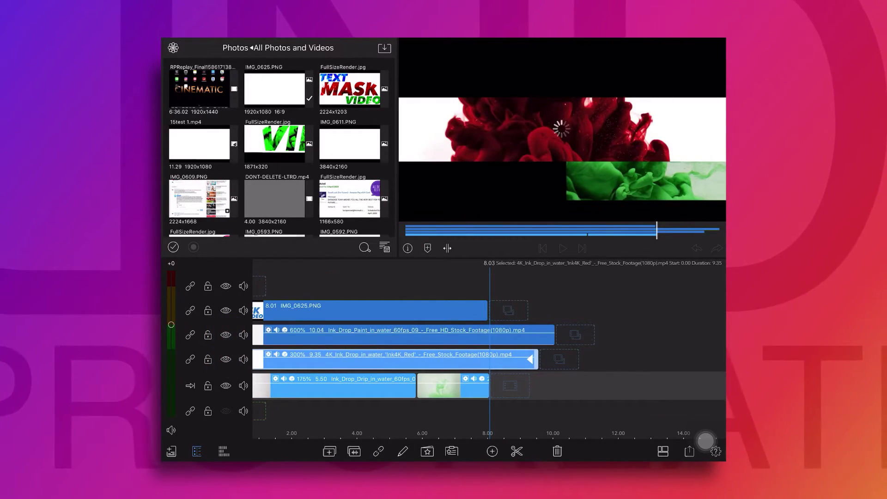
left_click_drag(567, 392, 618, 397)
left_click(226, 310)
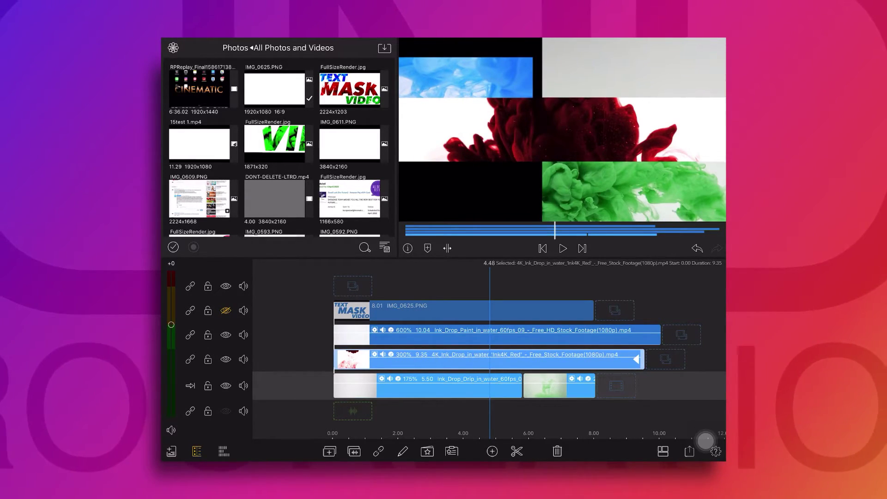
In Frame & Fit, crop the first green Ink_Drop_Drip clip Left 39.6.
left_click(448, 388)
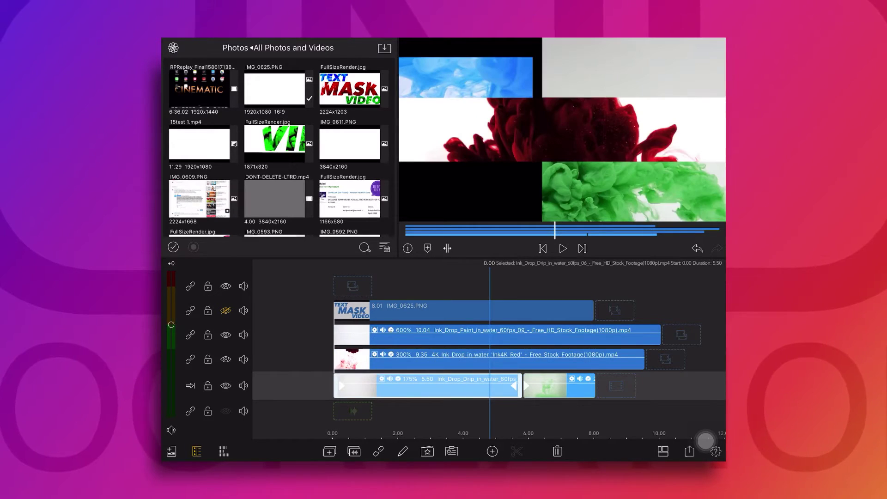
double_click(500, 392)
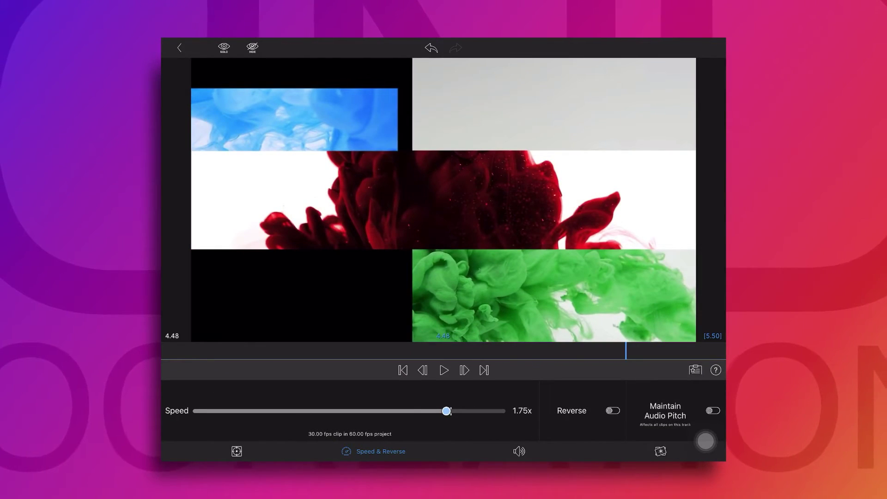
left_click(236, 451)
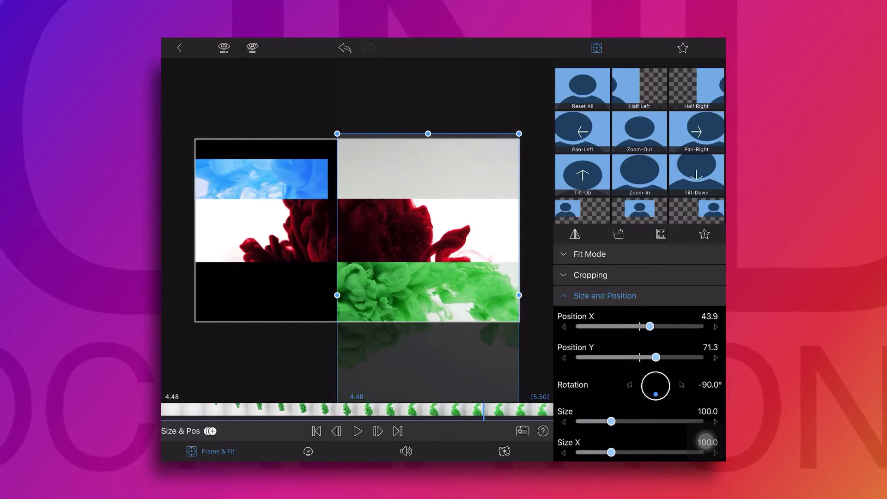
left_click_drag(484, 410, 314, 414)
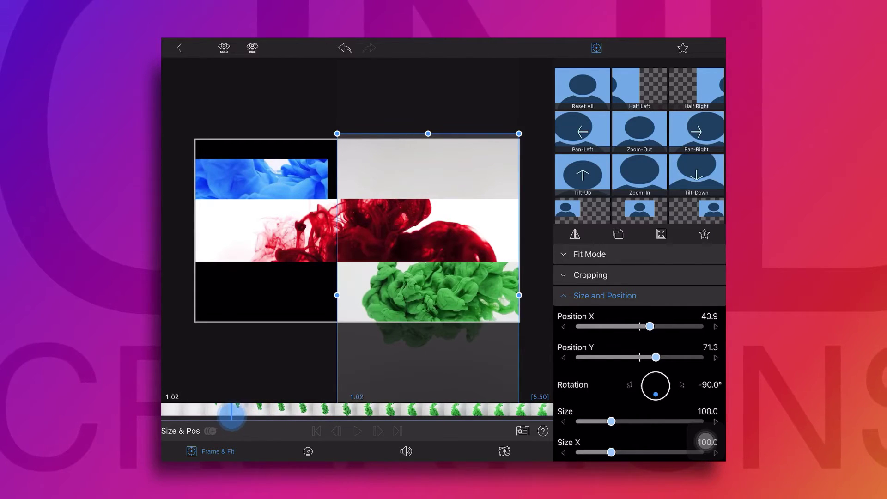
left_click_drag(314, 413, 326, 412)
left_click(604, 296)
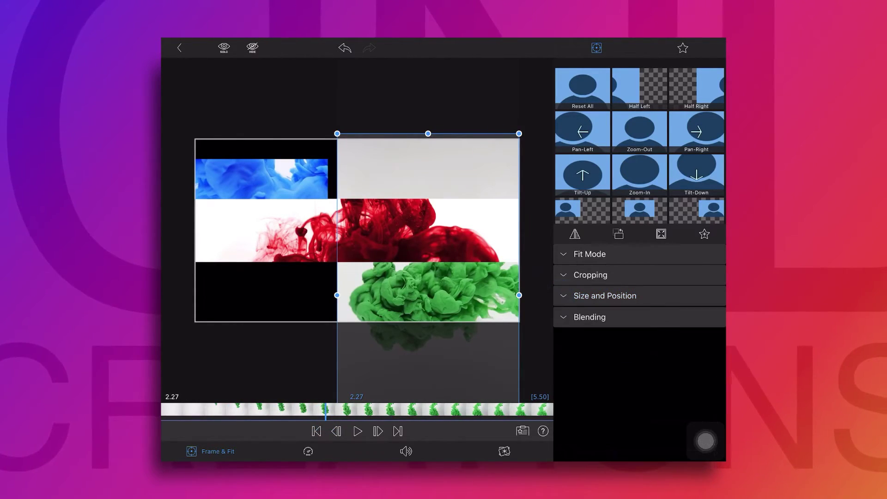
left_click(590, 275)
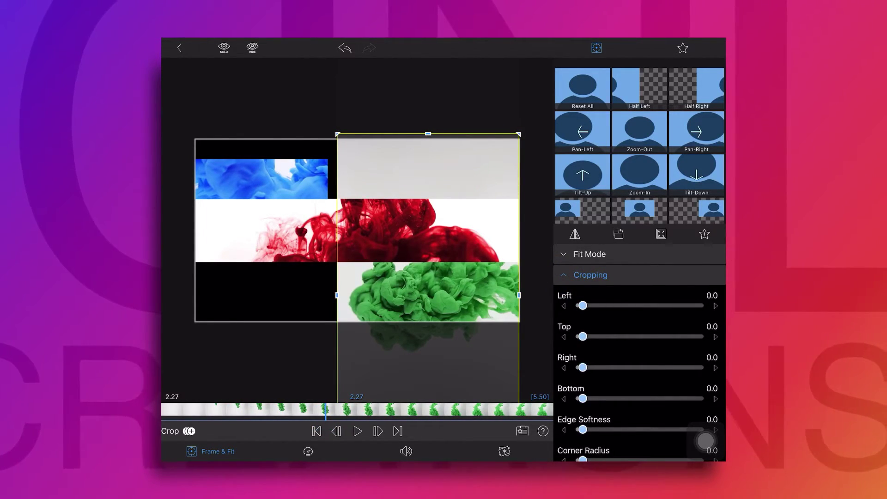
left_click_drag(582, 305, 628, 305)
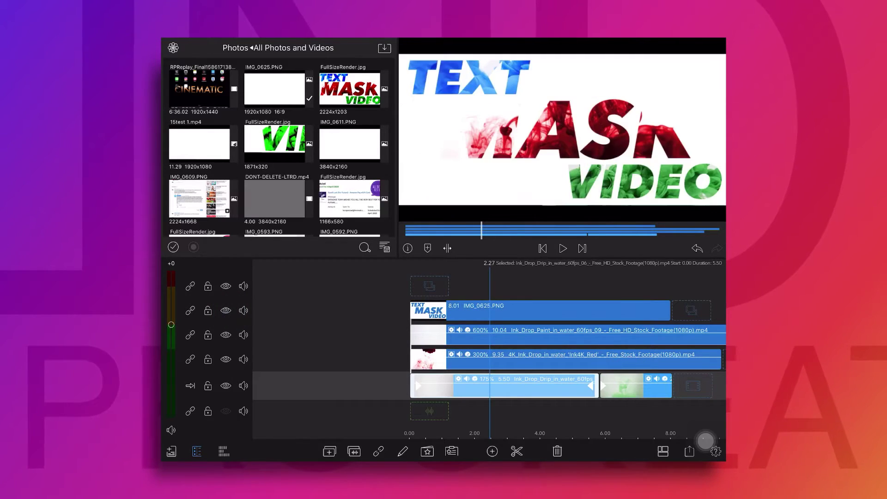
Crop the first green ink clip Right 47.7 so it fills only VIDEO, then play from the start.
double_click(550, 391)
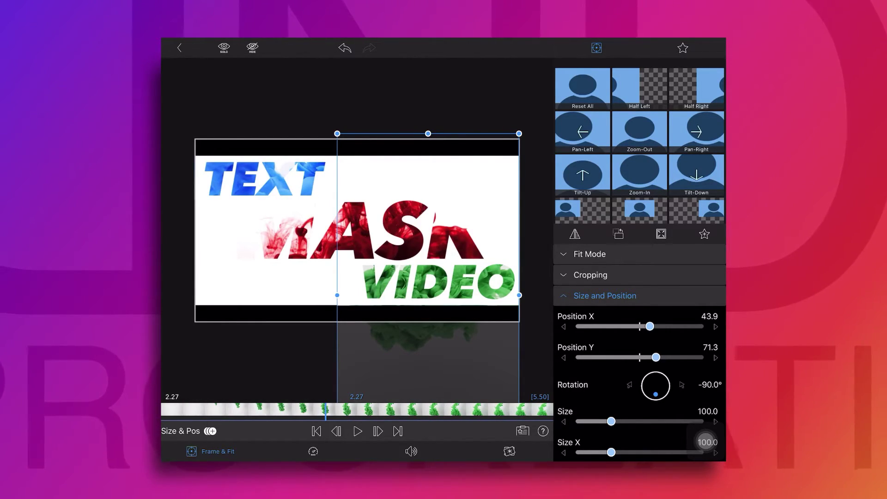
left_click(617, 274)
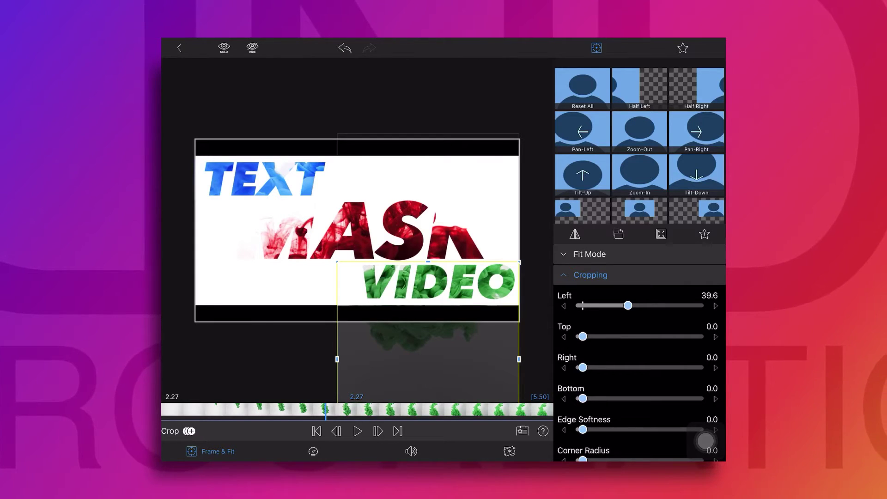
left_click_drag(593, 367, 635, 365)
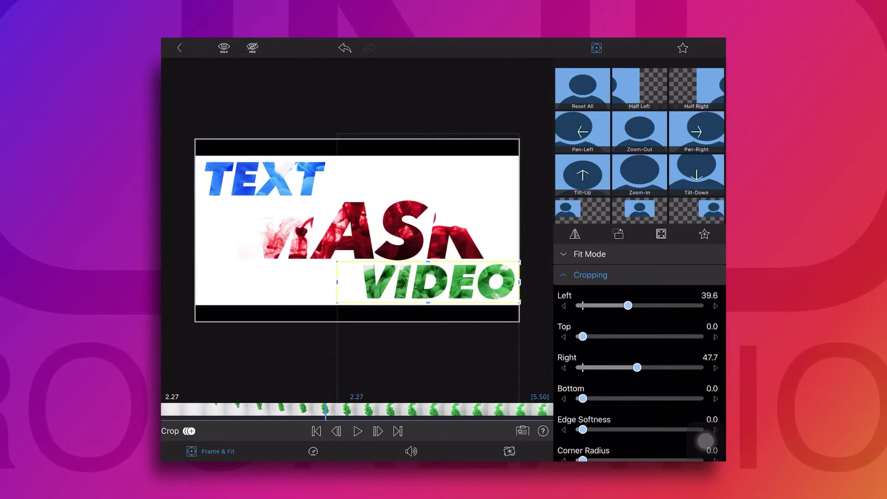
left_click(315, 431)
key("space")
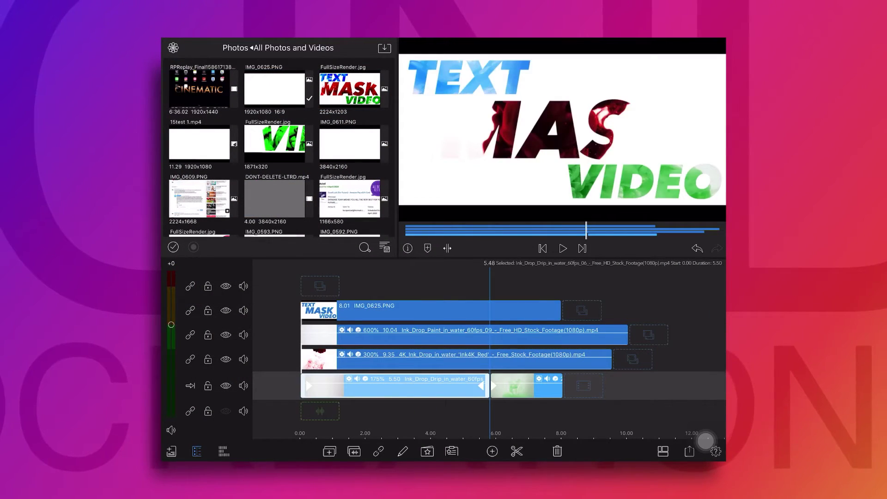
Check the blue Ink_Drop_Paint clip's speed, then zoom the timeline to about 7–8.4 s.
double_click(480, 334)
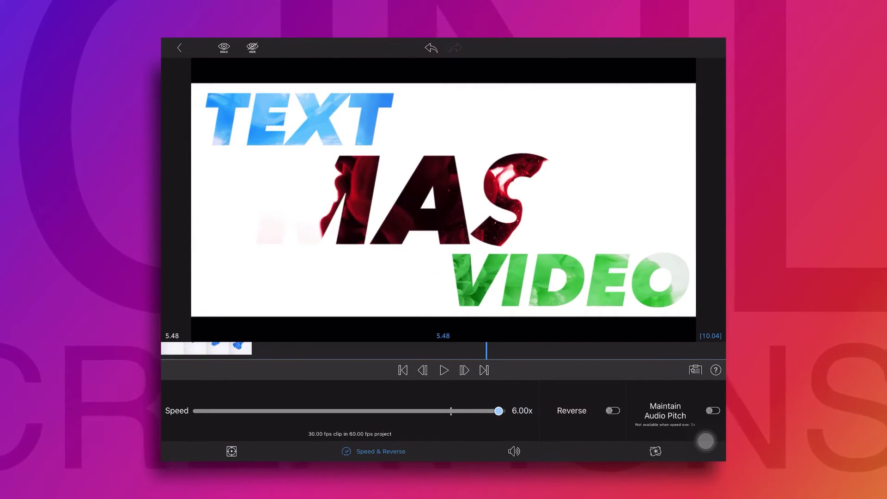
scroll(471, 416, "up", 5)
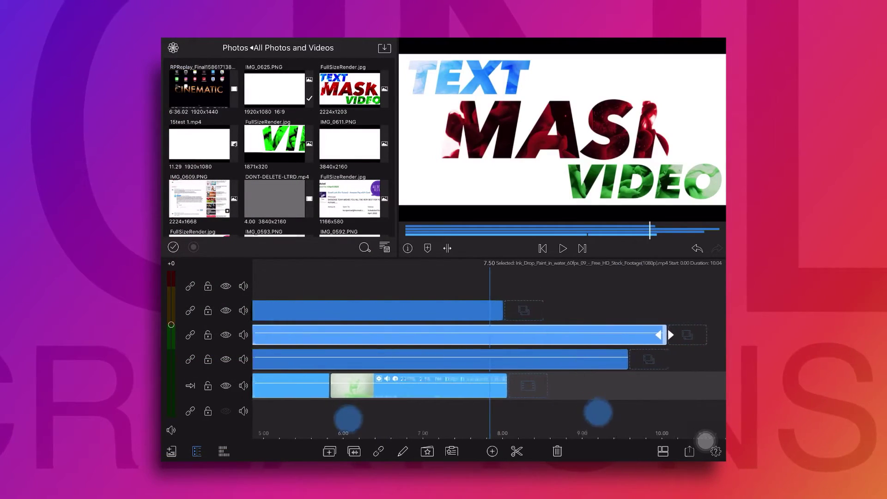
left_click_drag(607, 421, 564, 415)
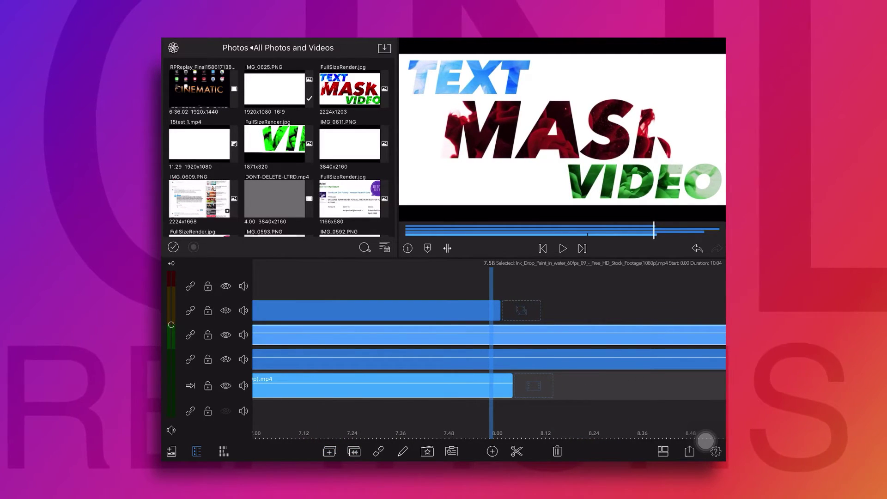
Trim the IMG_0625.PNG title layer so it ends at 8.04 s.
left_click(476, 310)
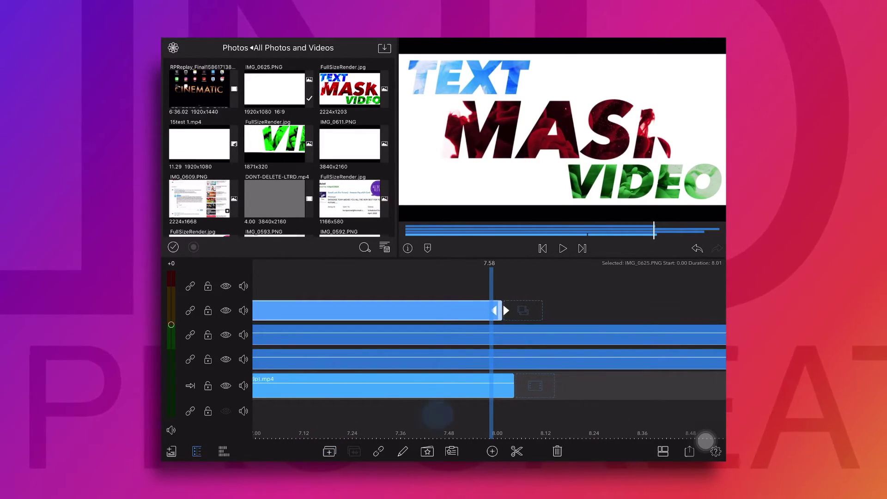
scroll(512, 416, "up", 5)
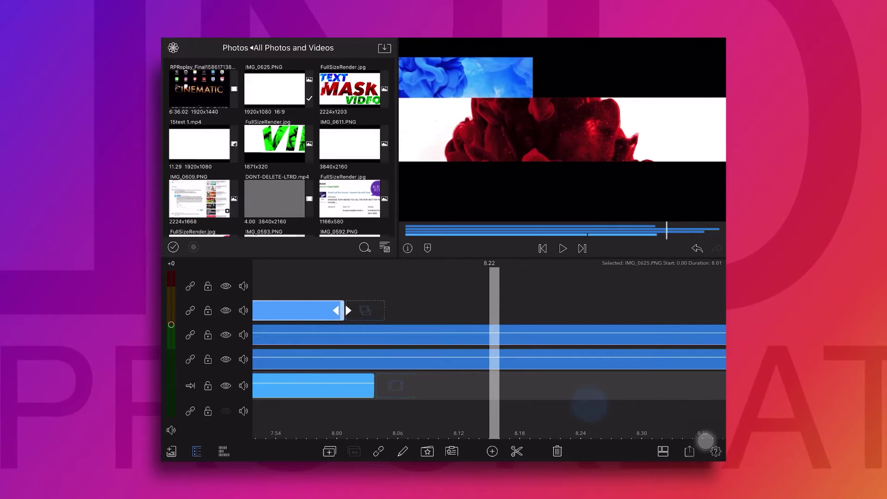
left_click_drag(380, 411, 614, 408)
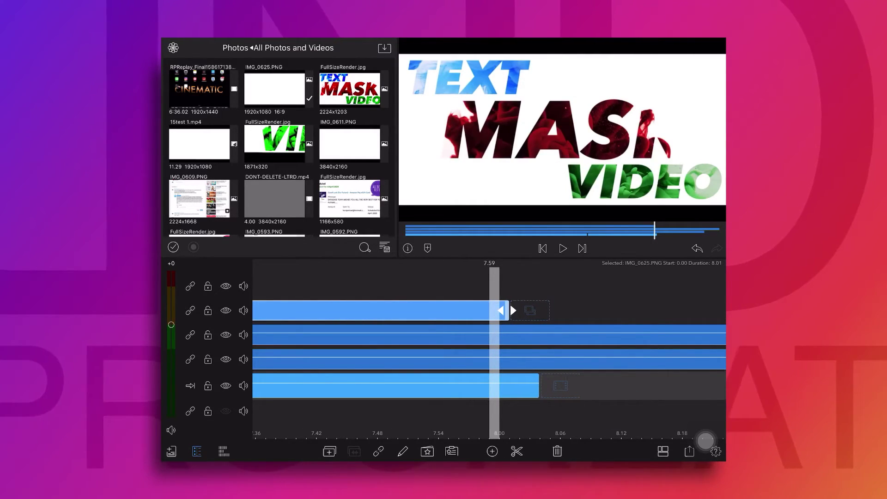
mouse_move(511, 311)
left_mouse_down()
mouse_move(543, 311)
mouse_move(503, 310)
left_mouse_up()
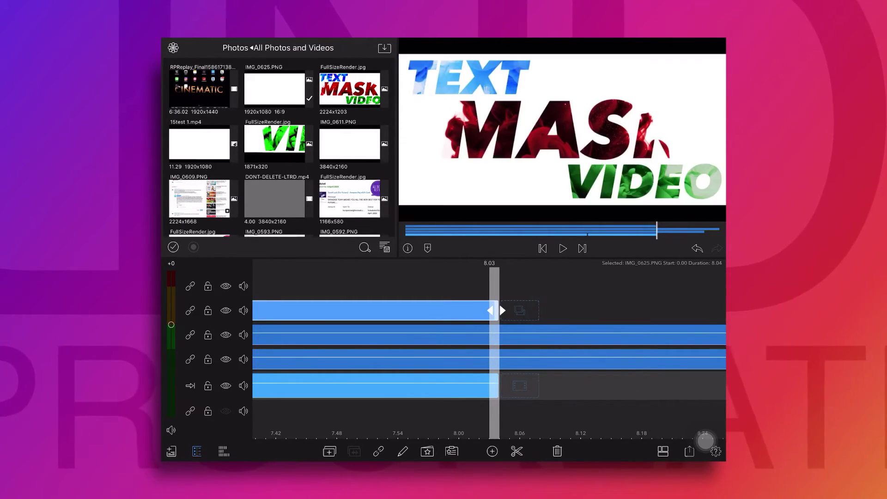
mouse_move(571, 390)
left_mouse_down()
mouse_move(551, 390)
mouse_move(571, 398)
left_mouse_up()
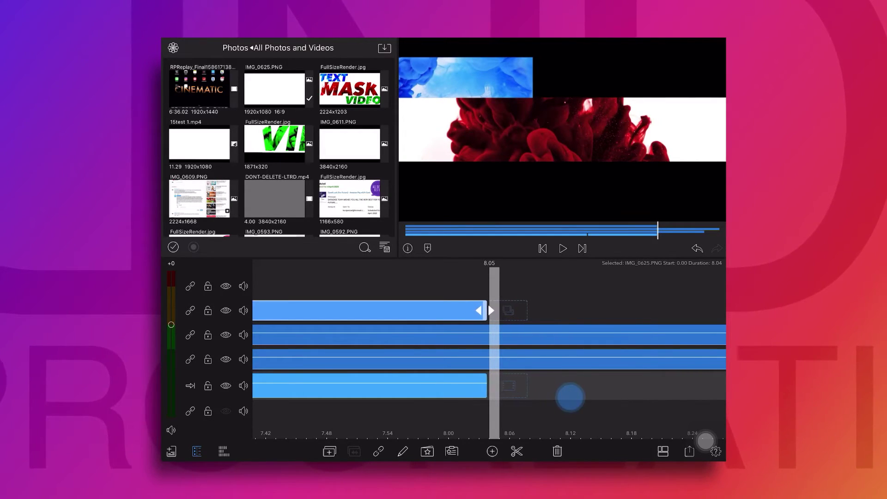
Split the blue and red ink clips at 8.04 and delete their trailing pieces.
left_click(369, 335)
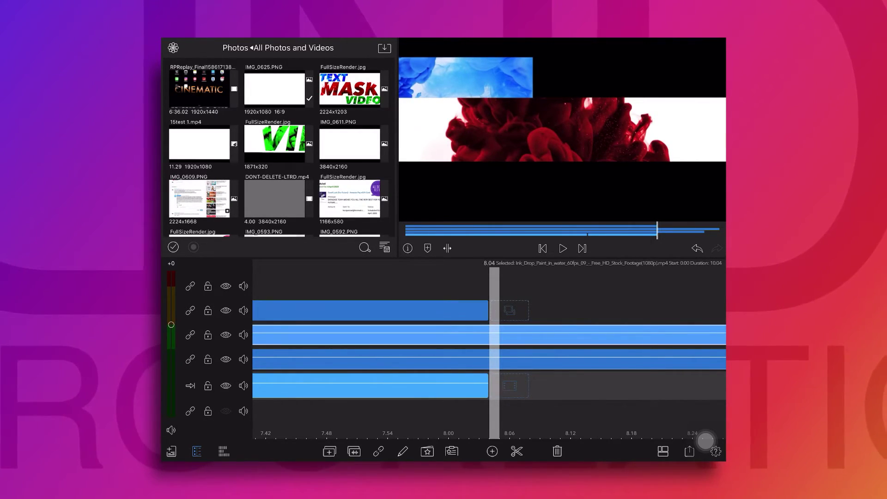
left_click(516, 451)
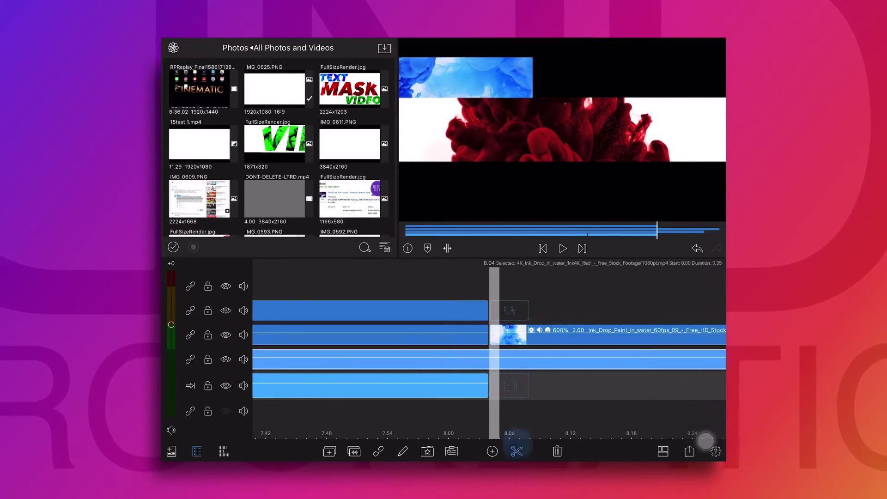
left_click(516, 451)
left_click(601, 335)
left_click(557, 451)
left_click(569, 362)
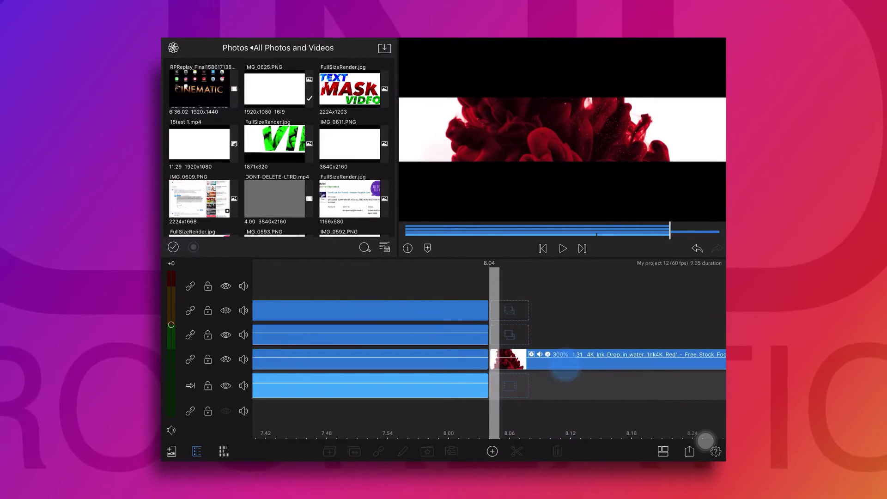
left_click(557, 450)
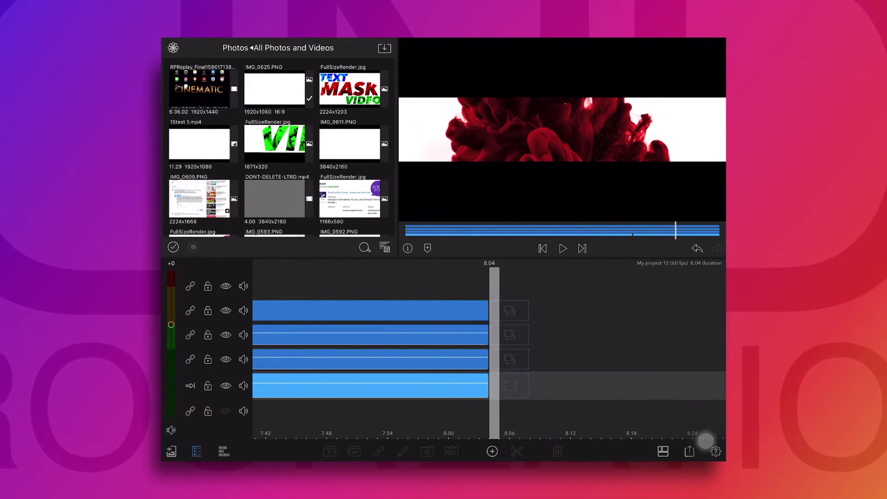
scroll(490, 346, "left", 10)
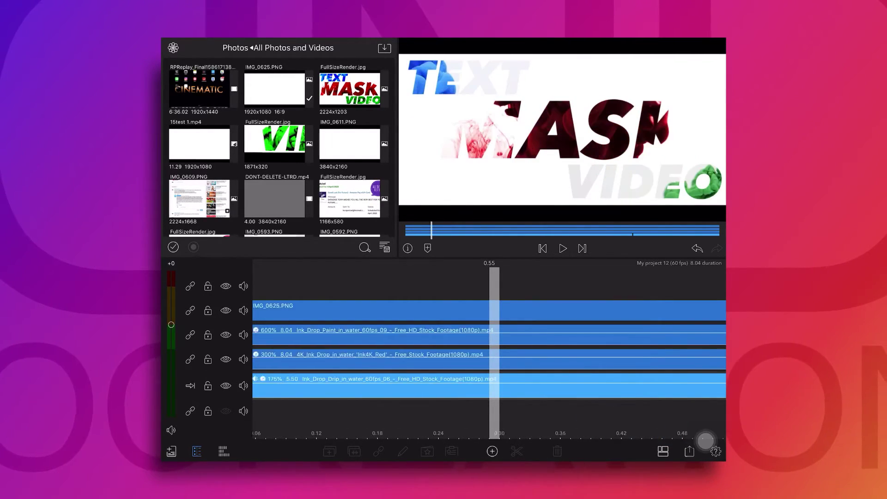
scroll(490, 346, "left", 15)
scroll(489, 347, "left", 2)
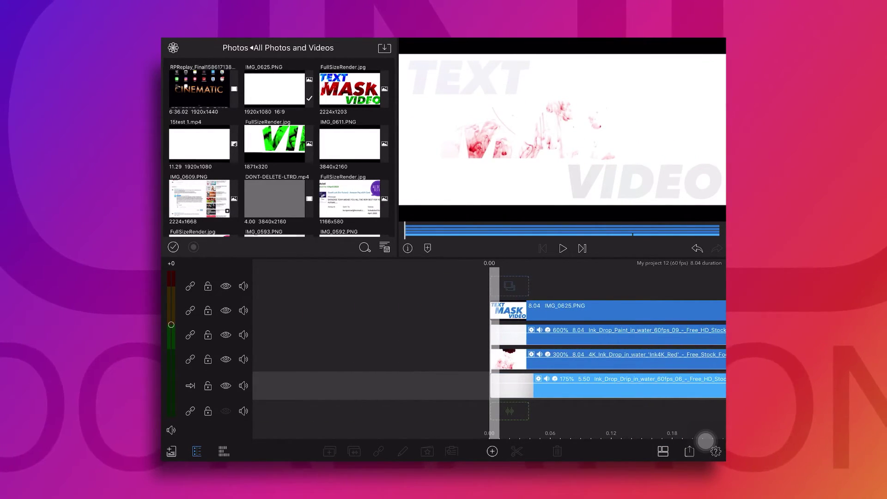
left_click(226, 309)
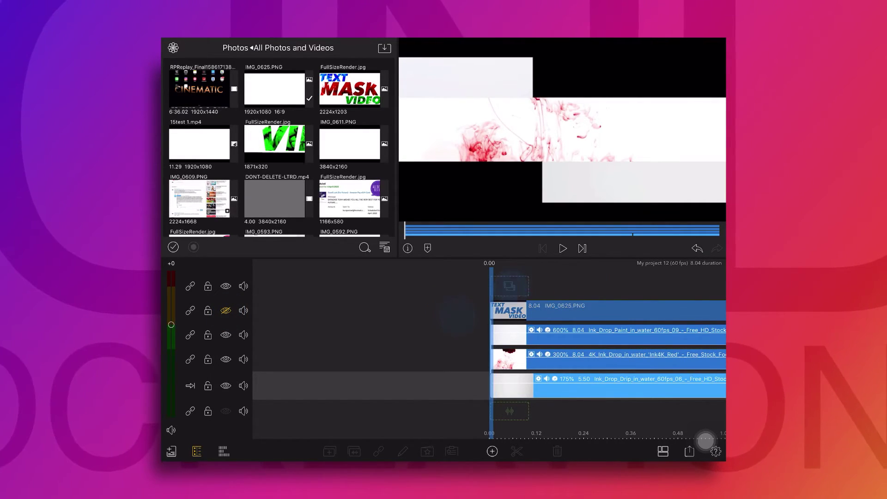
scroll(516, 296, "down", 5)
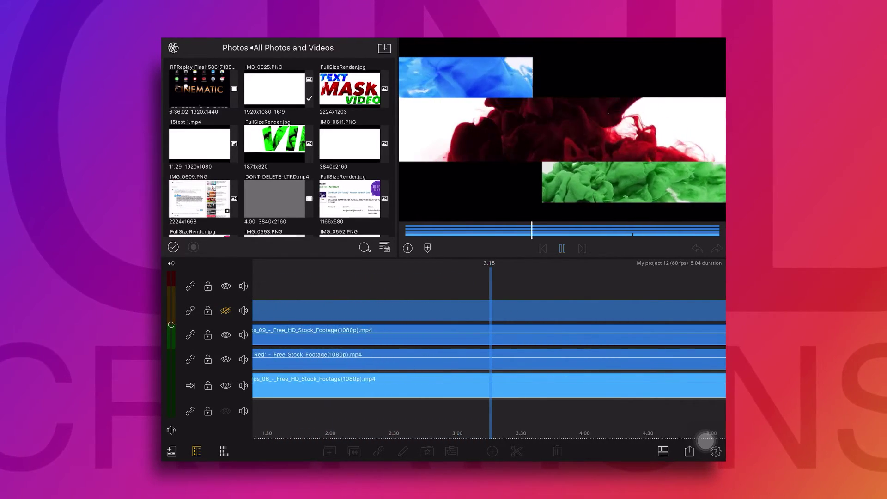
left_click(225, 310)
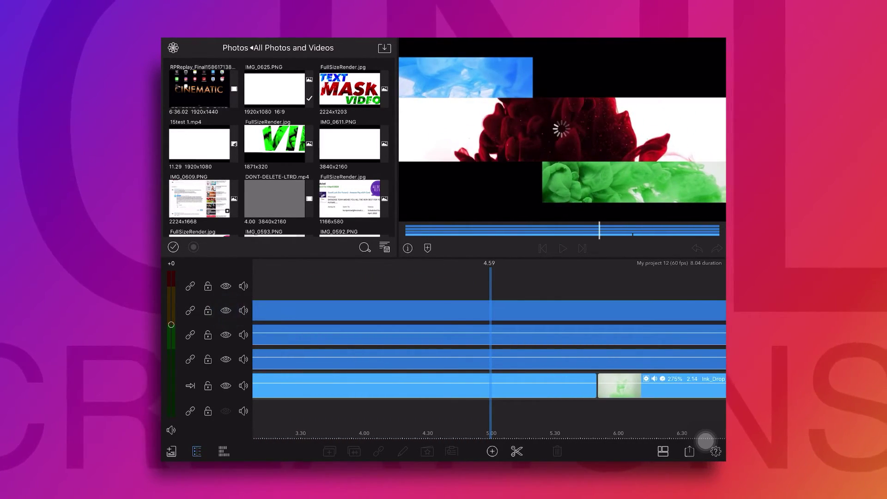
left_click(563, 248)
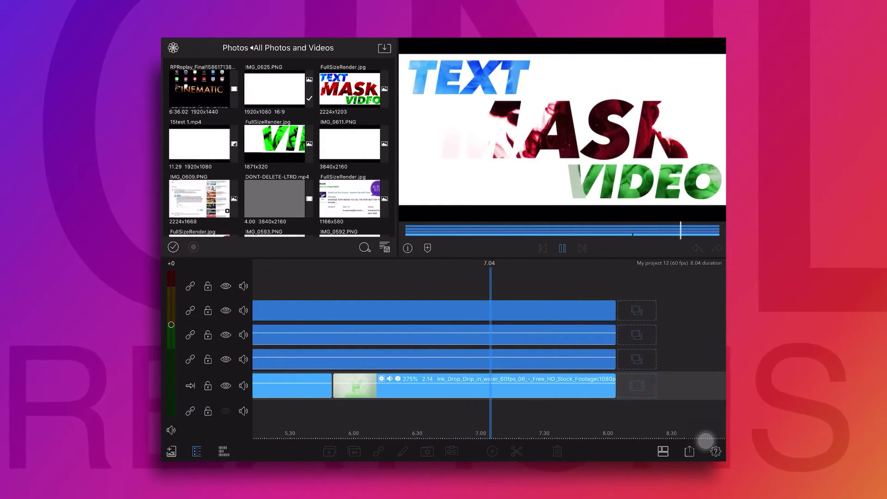
key("j")
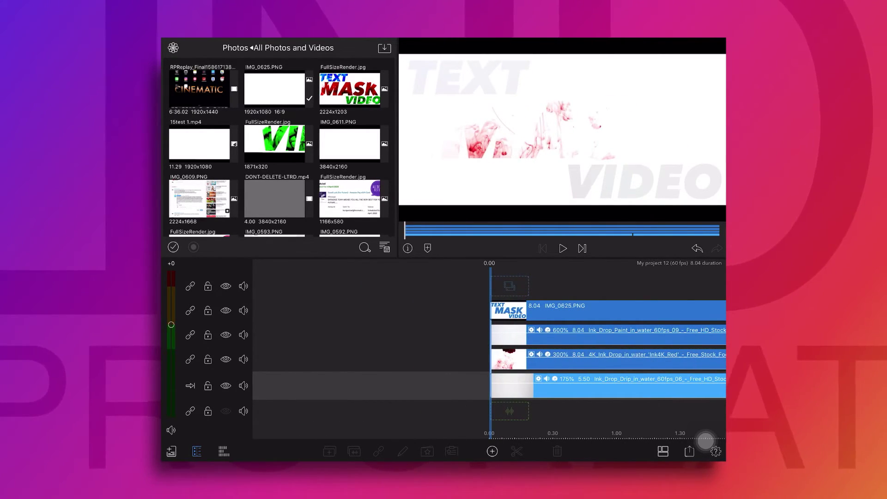
left_click(510, 84)
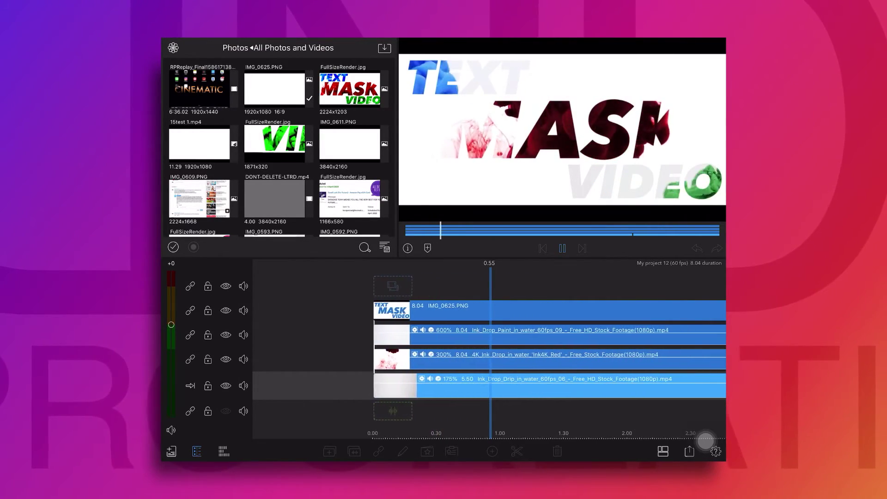
key("j")
key("k")
key("Home")
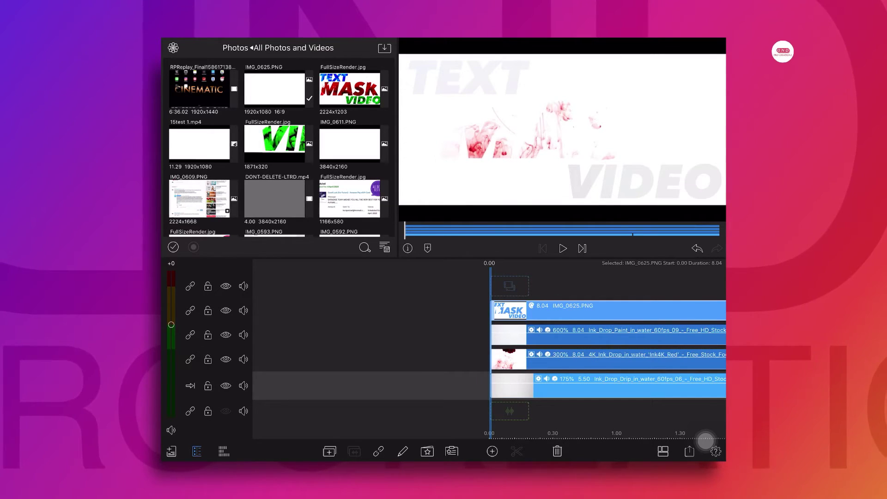
left_click(499, 335)
Apply the Original colour preset to the blue Ink_Drop_Paint clip, leaving brightness at 0.00.
key("e")
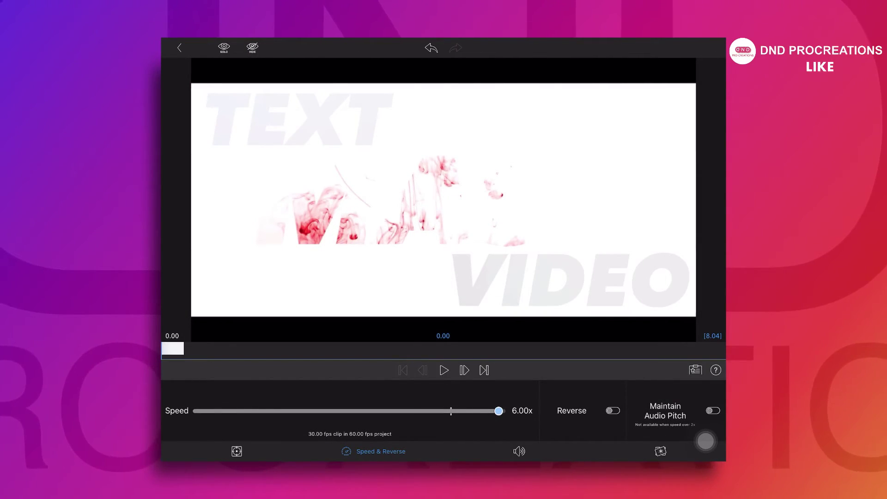
left_click(660, 451)
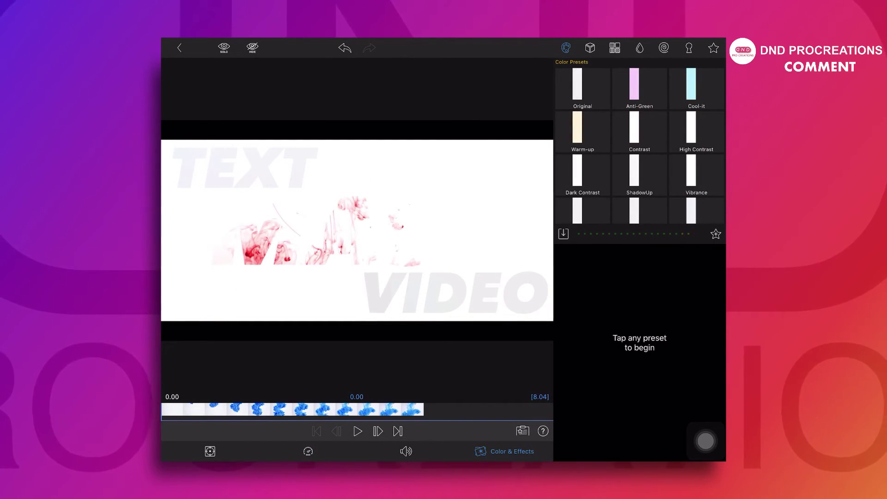
left_click(580, 88)
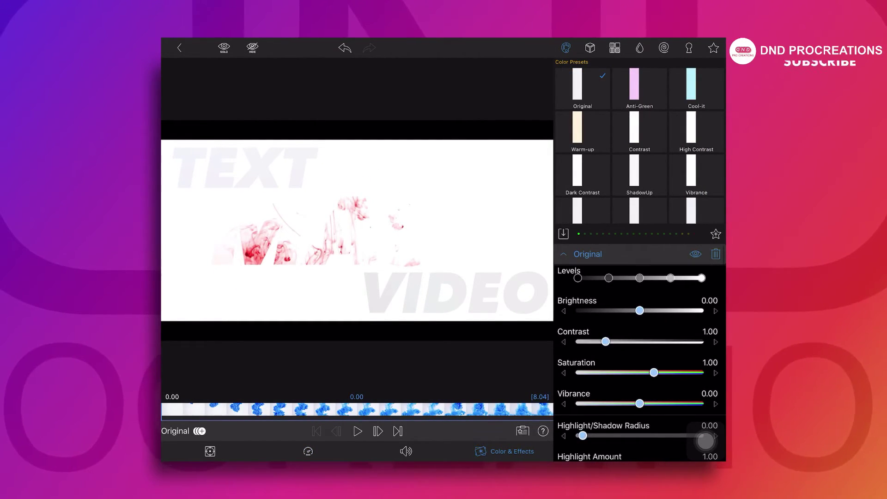
left_click_drag(639, 310, 642, 310)
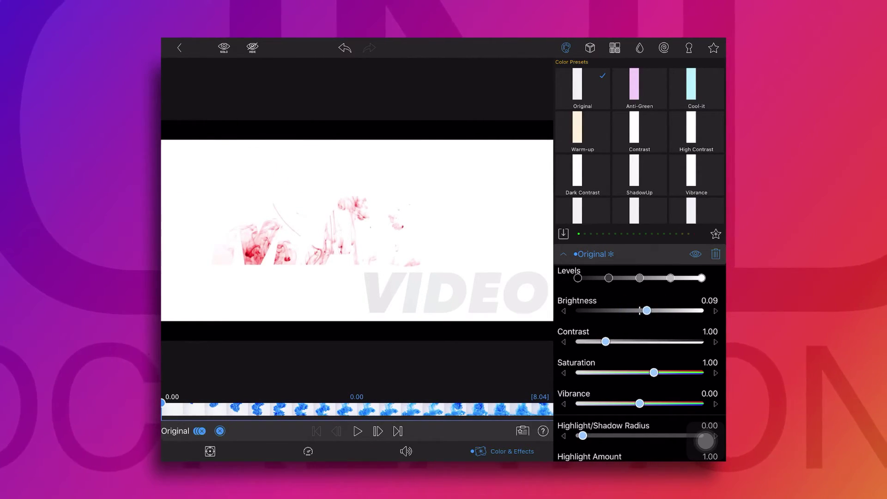
left_click_drag(164, 408, 240, 409)
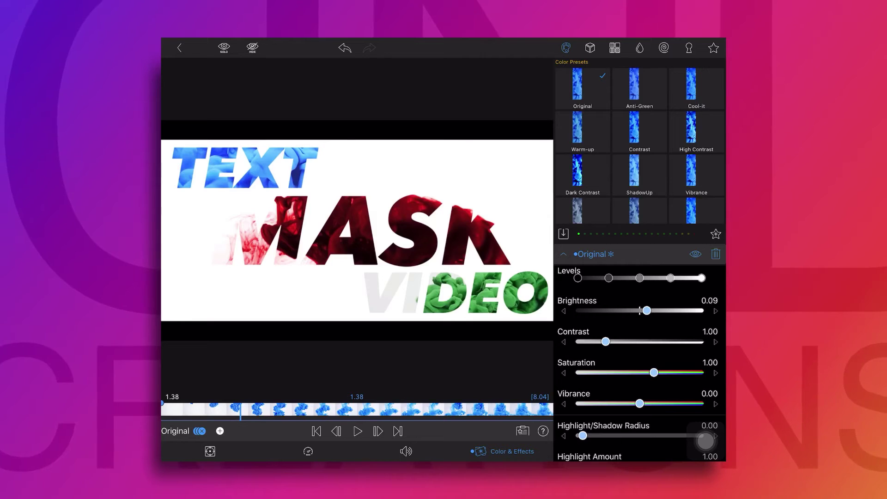
left_click_drag(646, 310, 639, 310)
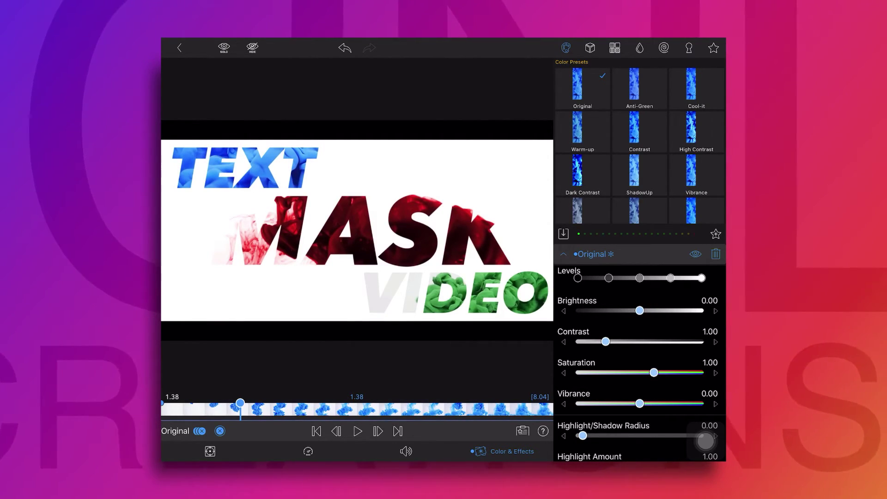
key("Escape")
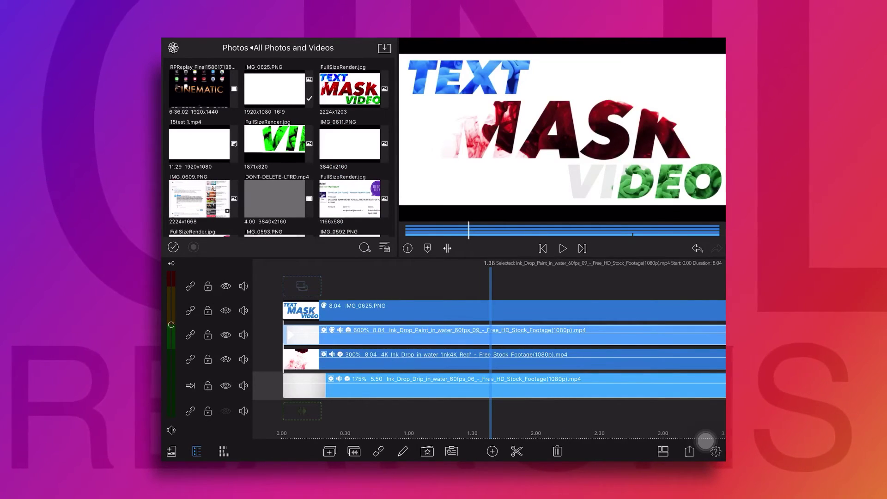
Apply the Original colour preset to the green drip clip at its first frame.
left_click(508, 360)
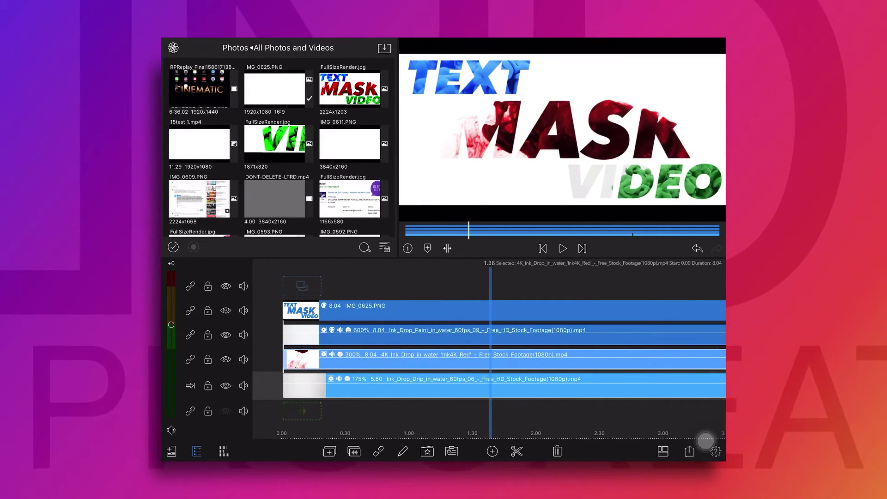
left_click_drag(377, 351, 491, 351)
left_click(594, 185)
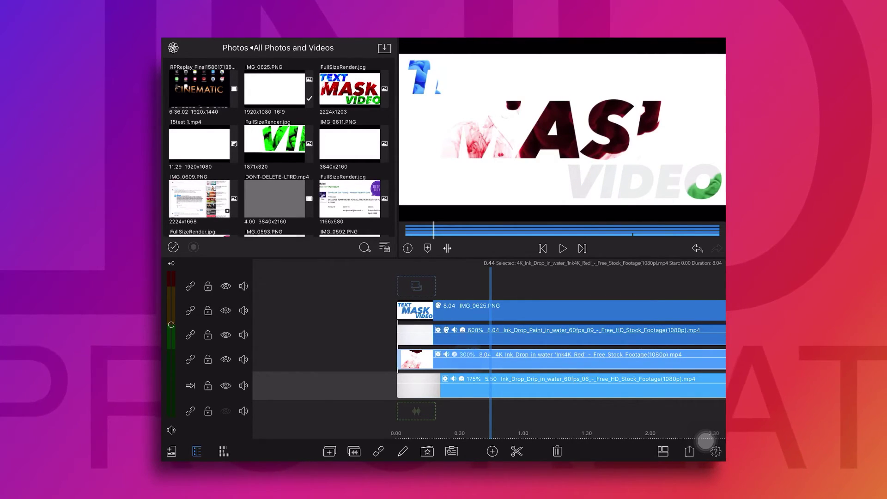
double_click(554, 361)
left_click(178, 48)
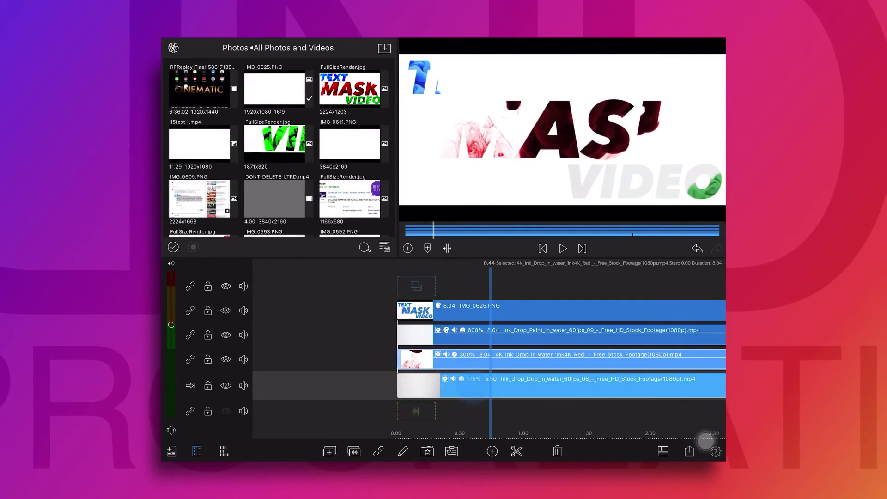
left_click(428, 451)
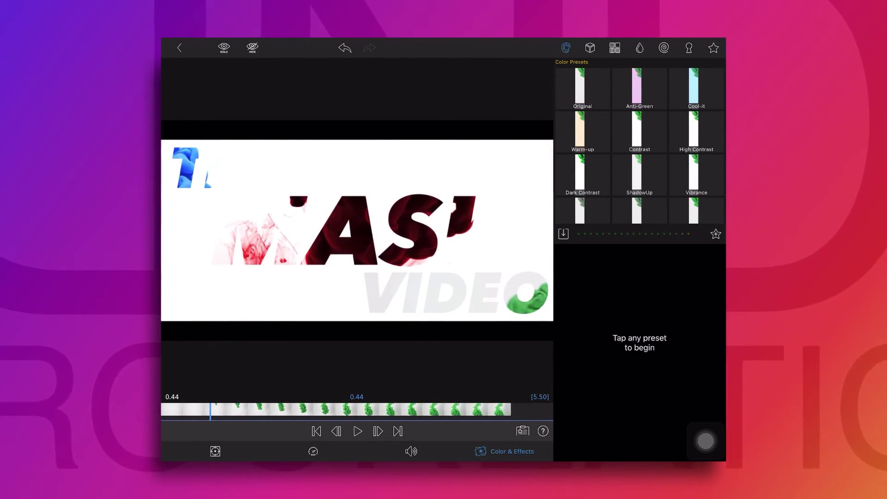
left_click(316, 431)
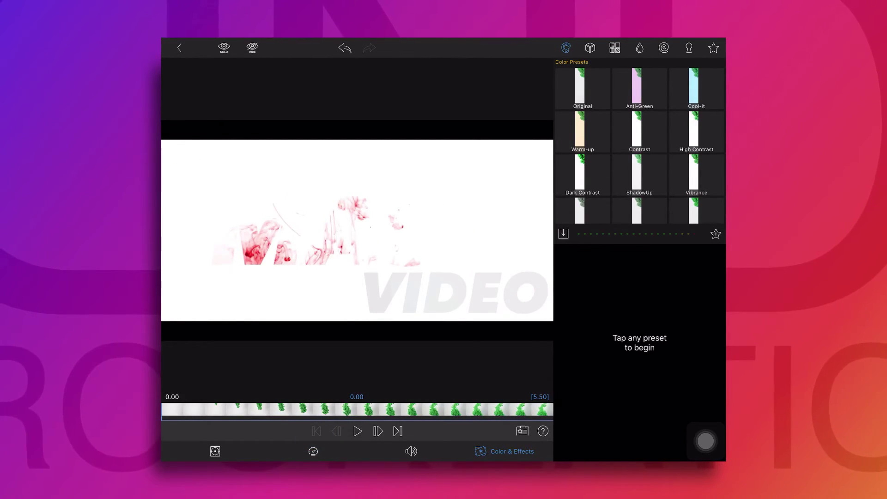
left_click(583, 88)
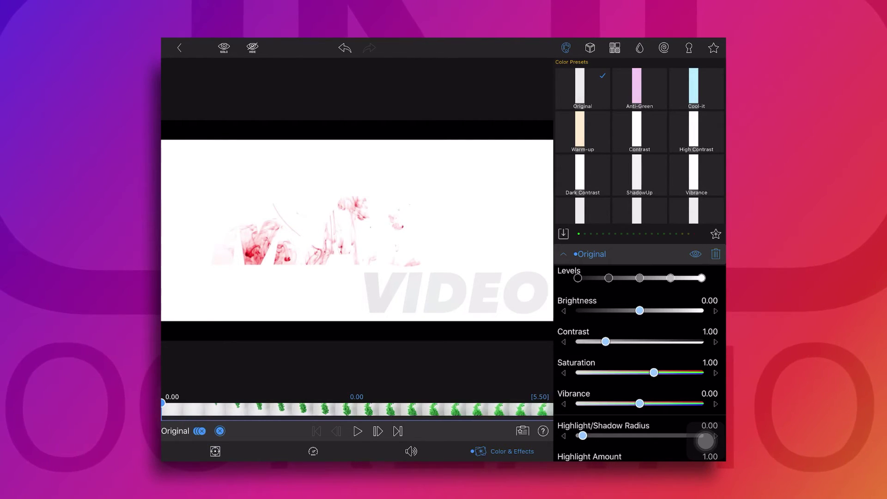
Keyframe brightness 0.12 at the start easing to 0.01 by about 2.26 s, then preview.
left_click_drag(639, 310, 647, 310)
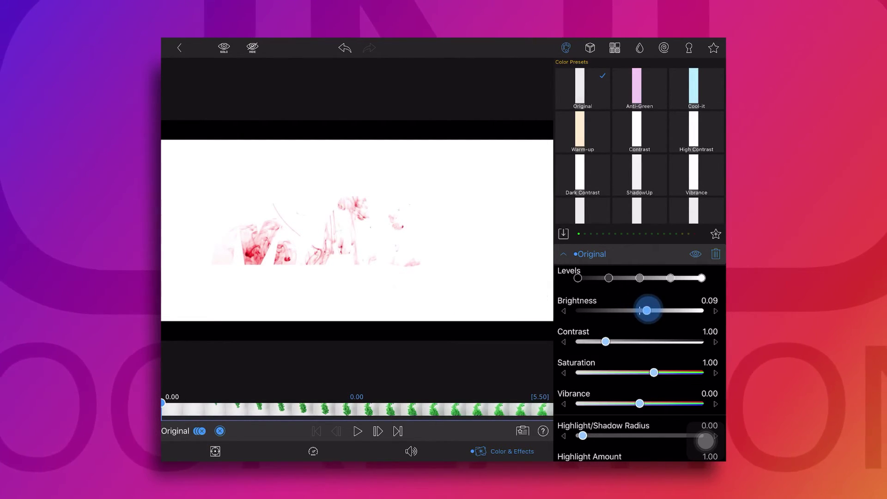
left_click_drag(162, 409, 326, 408)
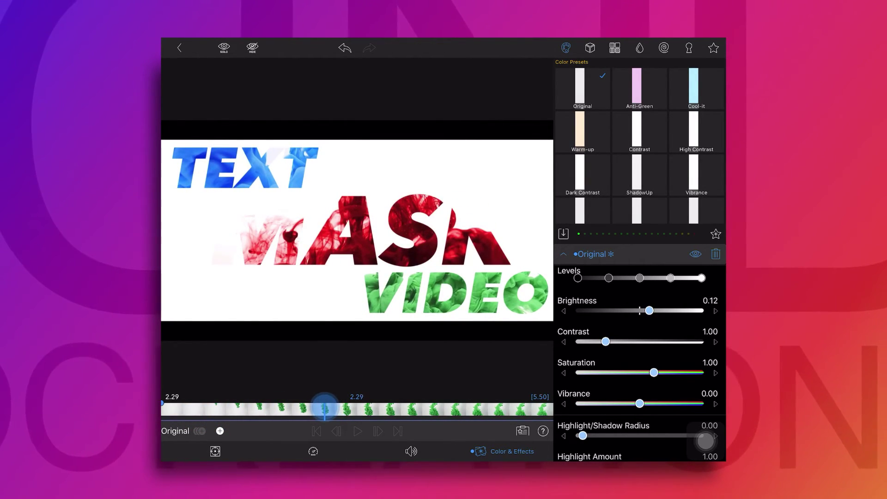
left_click_drag(649, 310, 640, 310)
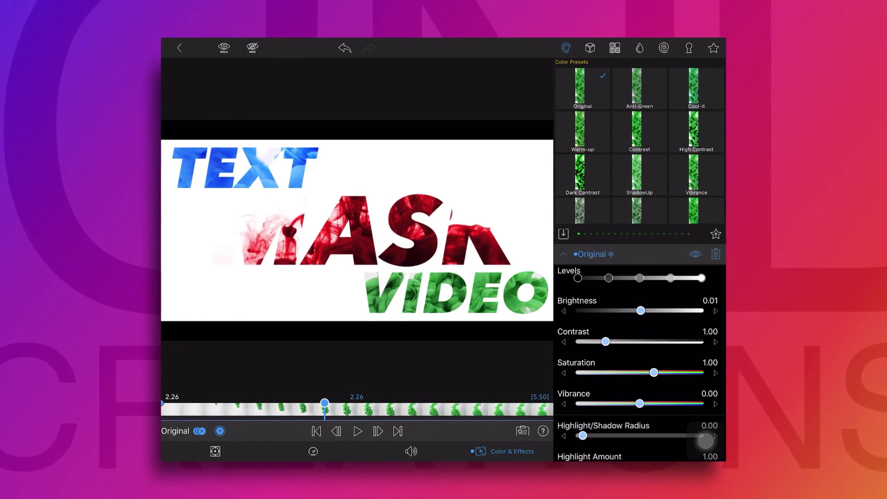
left_click(316, 431)
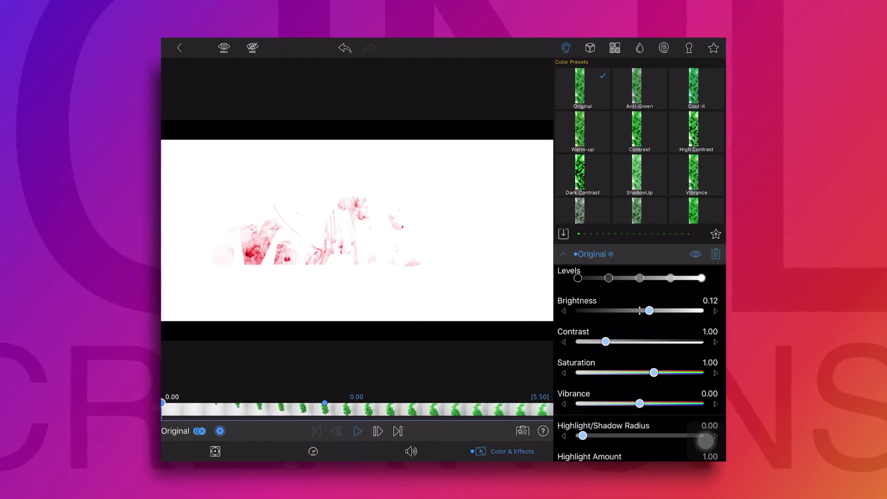
key("space")
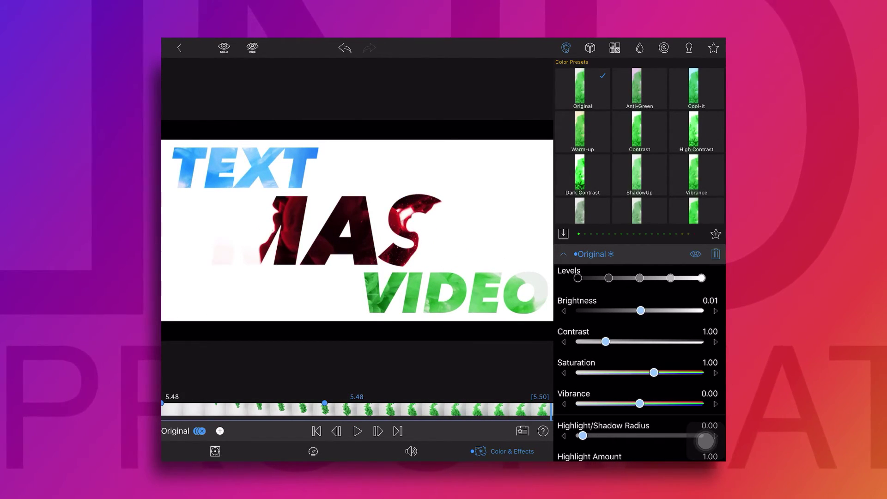
key("Escape")
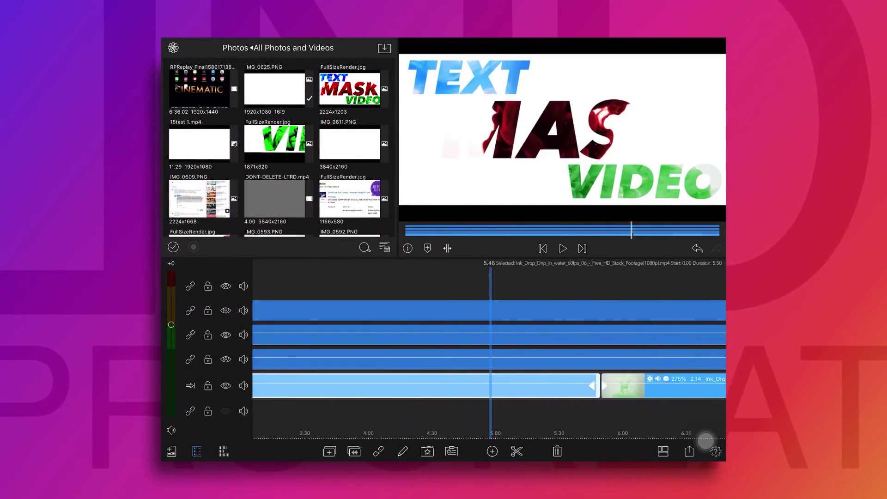
Apply the Original colour preset to the red ink clip at its first frame.
scroll(489, 347, "left", 15)
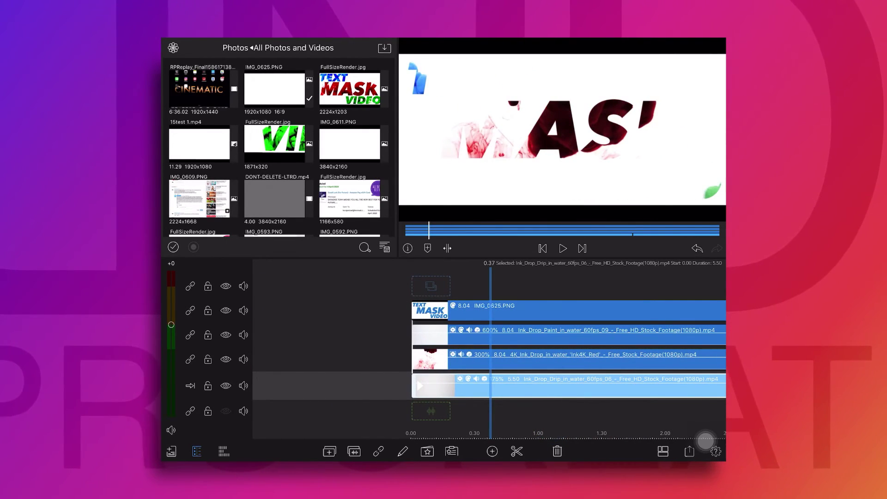
left_click_drag(531, 411, 591, 411)
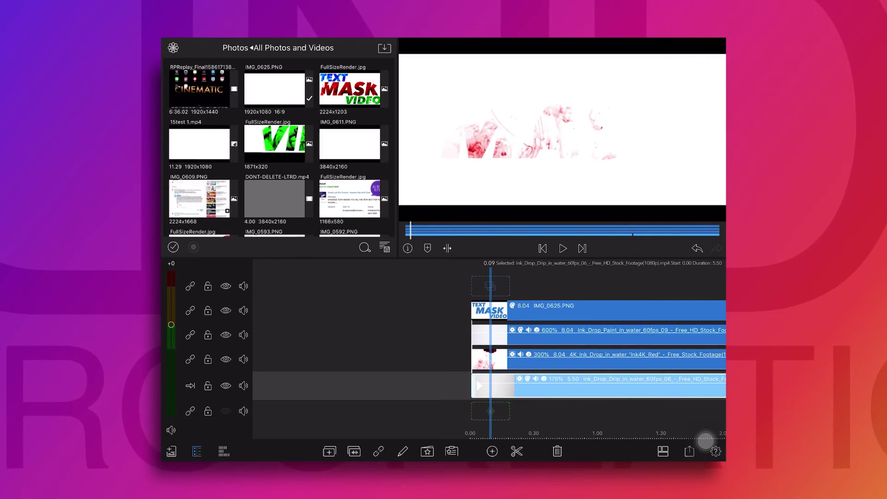
left_click(496, 144)
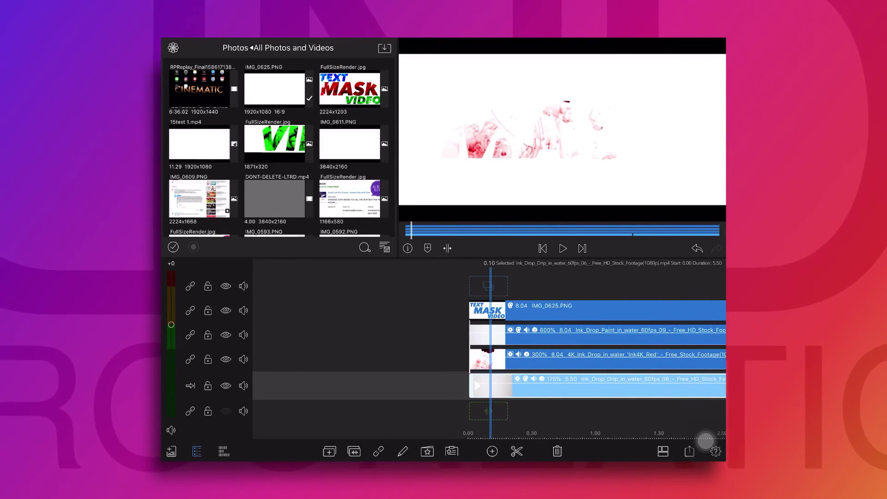
double_click(601, 386)
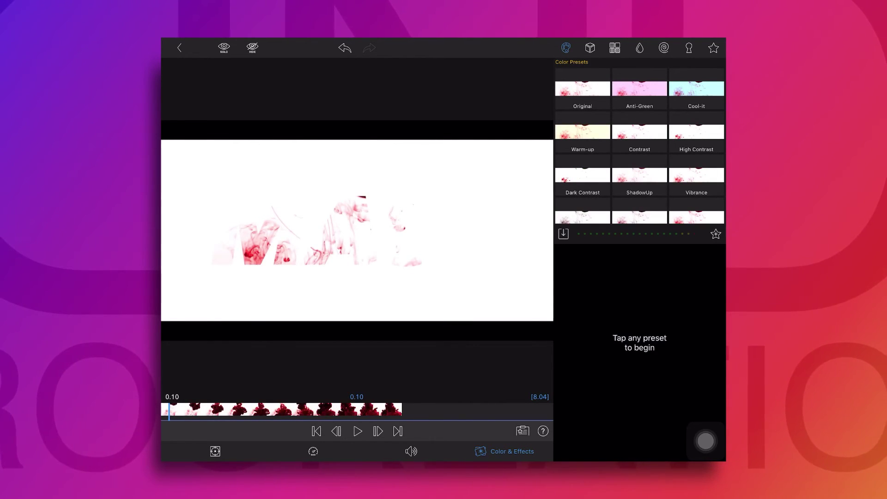
left_click(317, 431)
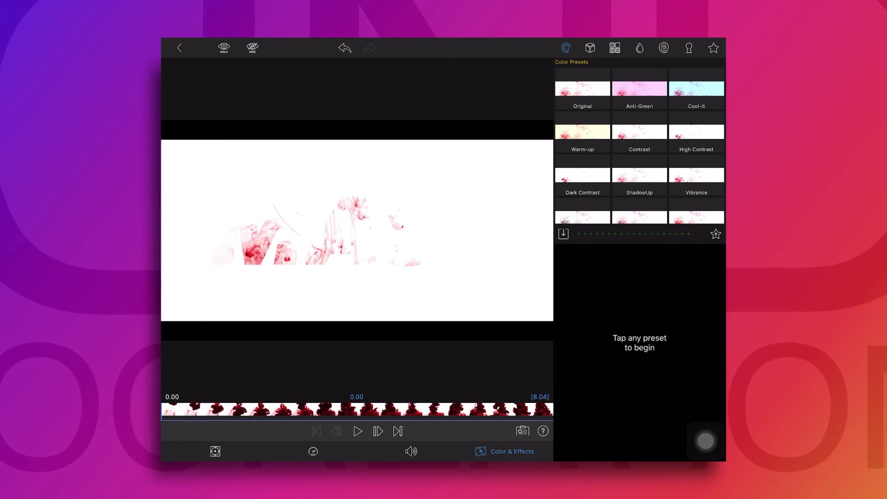
left_click(582, 88)
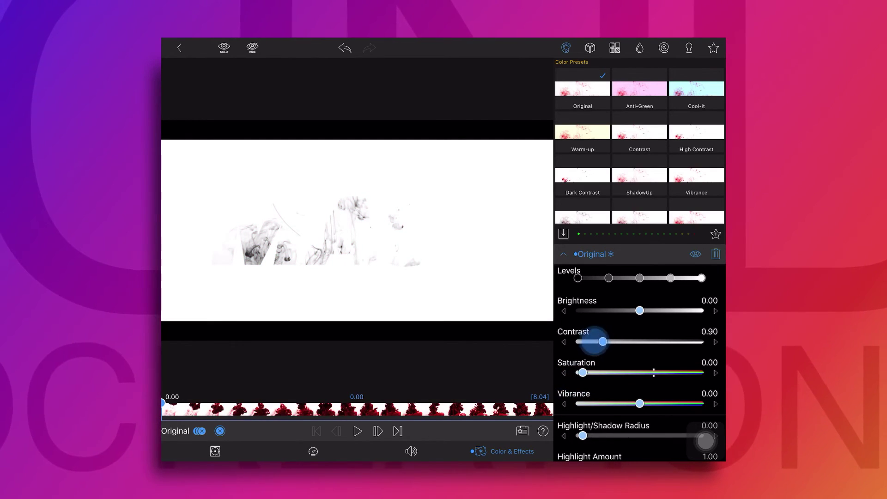
Wash out the opening frame with brightness 0.70 and contrast 0.60.
left_click_drag(593, 341, 620, 343)
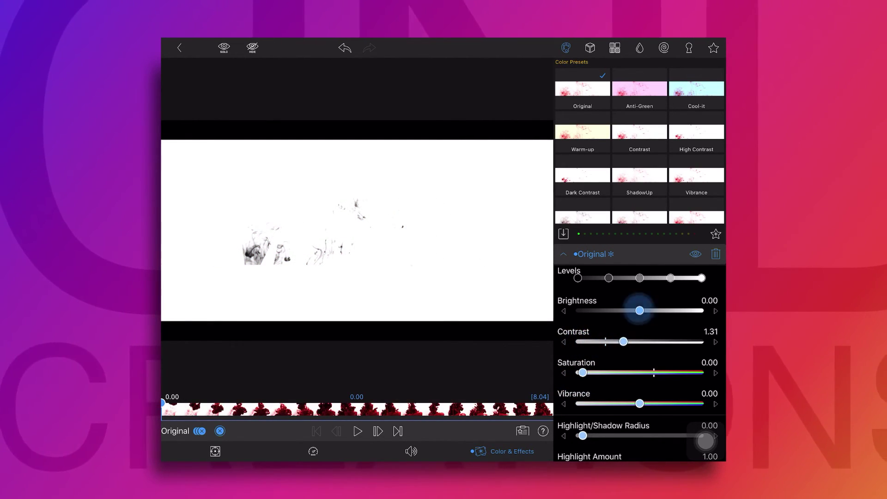
left_click_drag(639, 310, 641, 311)
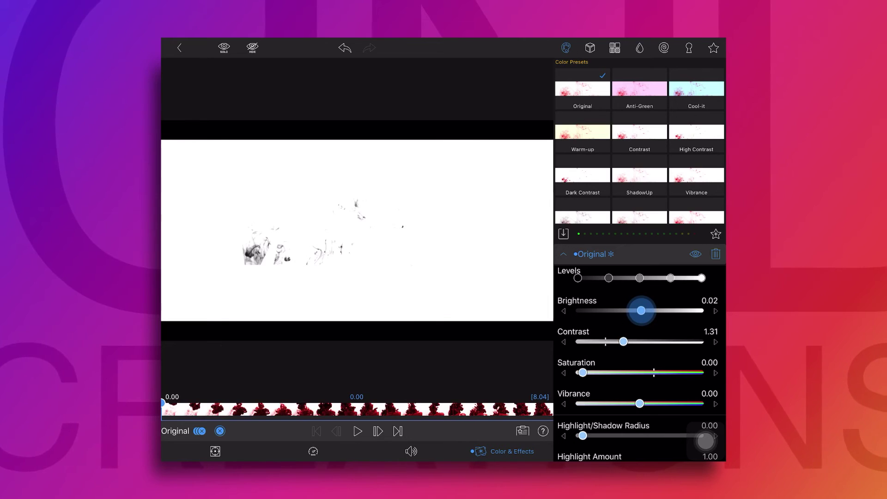
left_click_drag(642, 310, 697, 310)
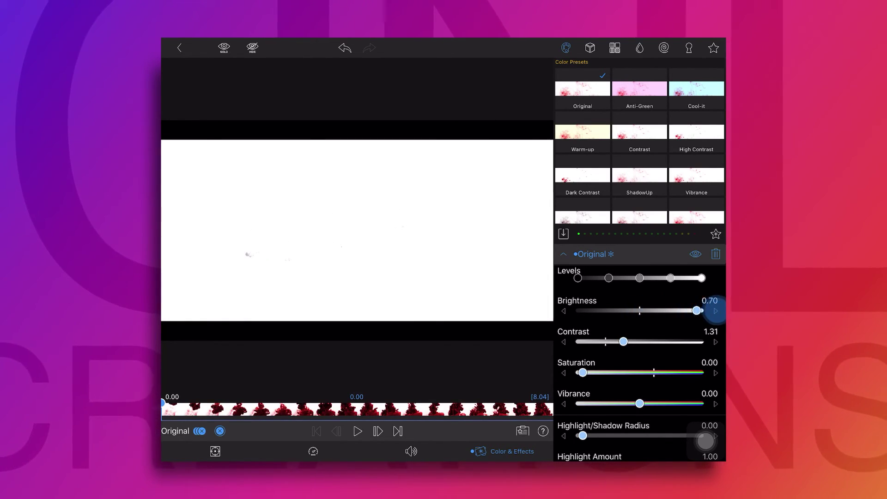
left_click_drag(623, 341, 583, 341)
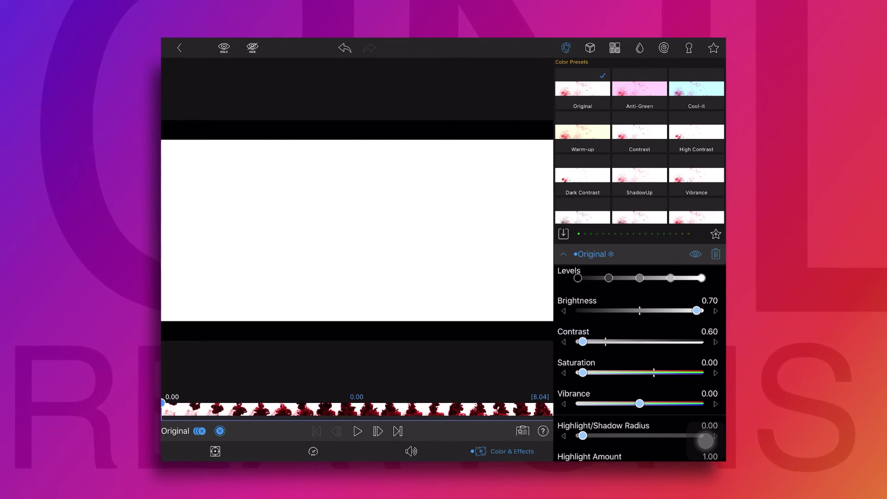
At 0.50, set contrast 1.03, saturation 1.02 and brightness 0.01 for deep red.
mouse_move(194, 409)
left_mouse_down()
mouse_move(203, 407)
mouse_move(183, 408)
mouse_move(201, 402)
left_mouse_up()
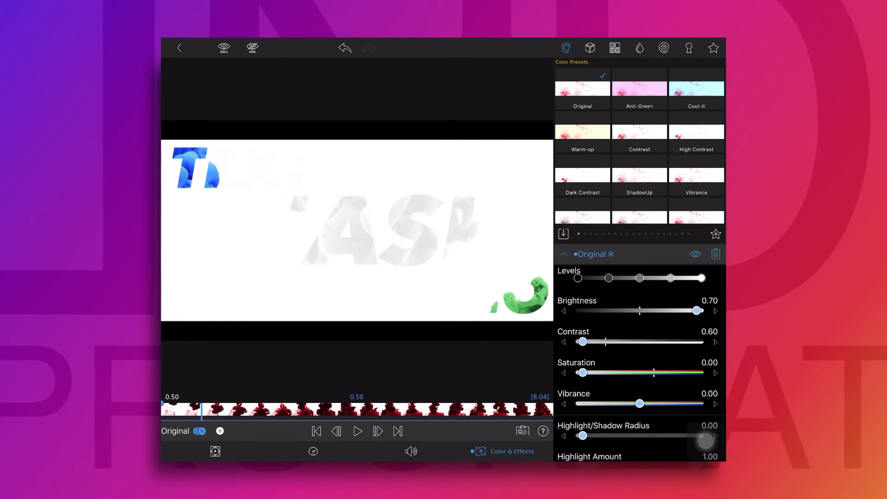
left_click_drag(582, 342, 608, 341)
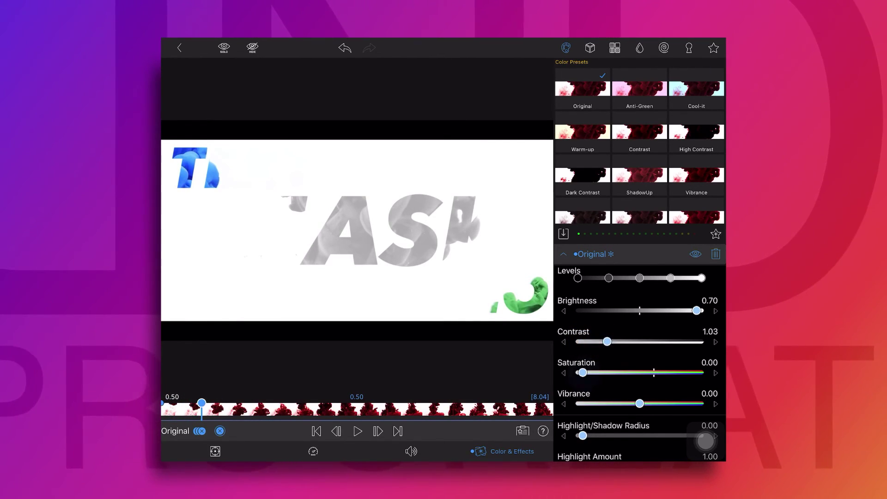
left_click_drag(582, 372, 647, 372)
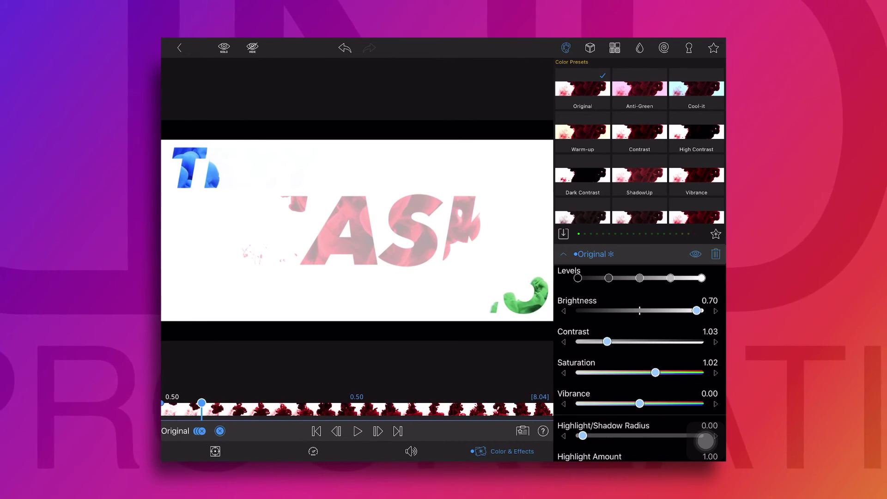
left_click_drag(691, 310, 641, 311)
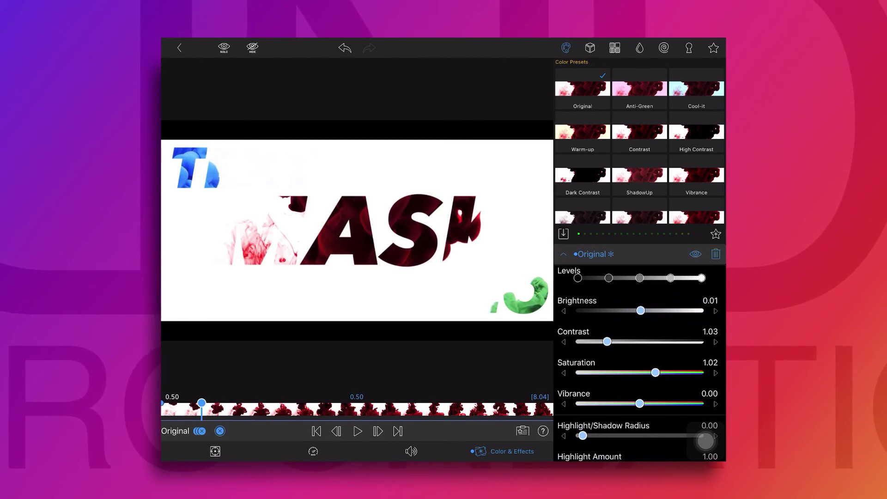
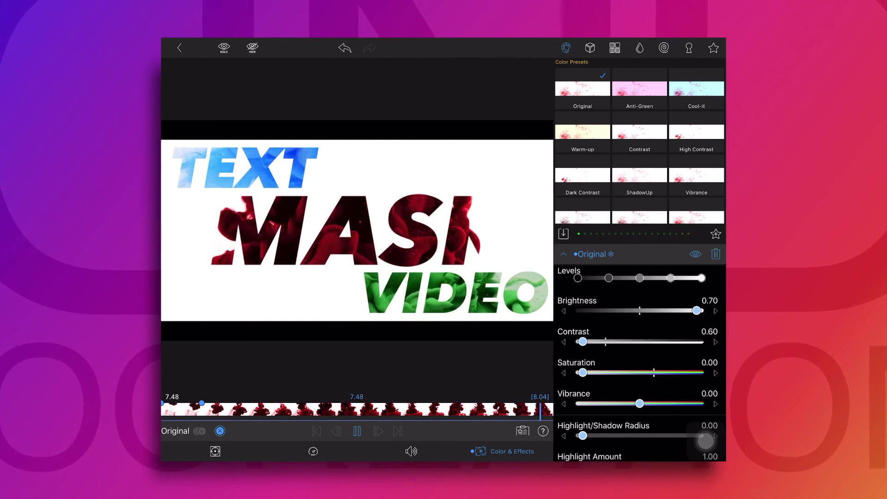
Leave the colour adjustments, return to the timeline start, and preview TEXT MASK VIDEO full screen.
key("Escape")
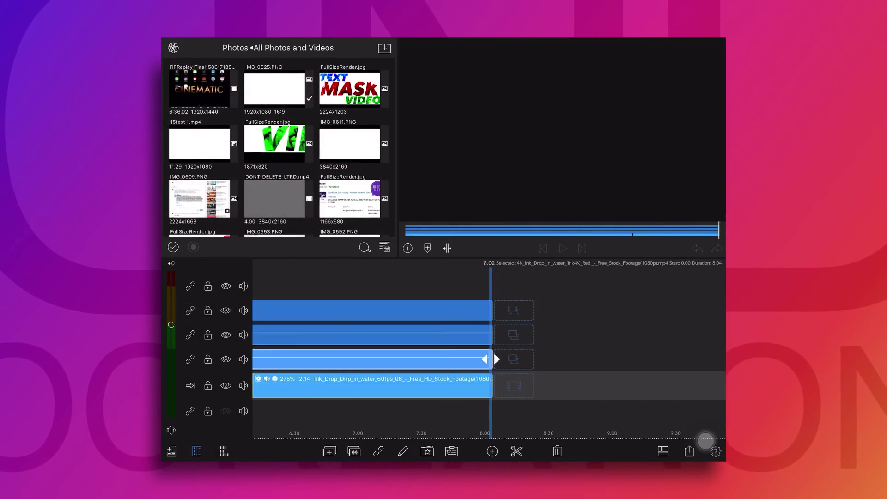
left_click_drag(647, 402, 711, 402)
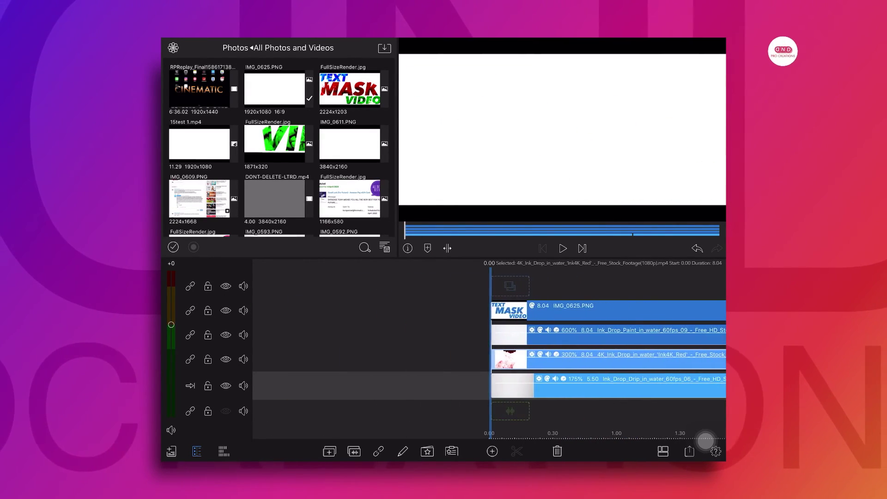
double_click(602, 180)
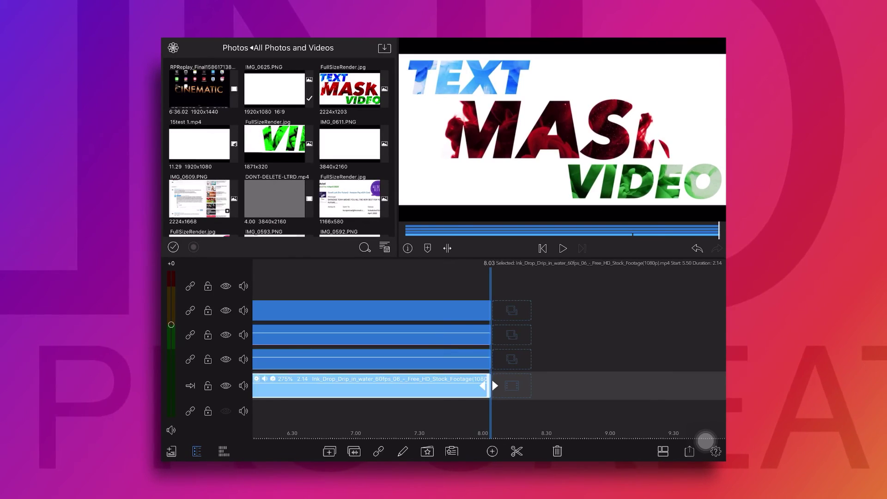
Insert a 0.30-second blank clip before the ink footage at the timeline start.
left_click(492, 452)
left_click(511, 388)
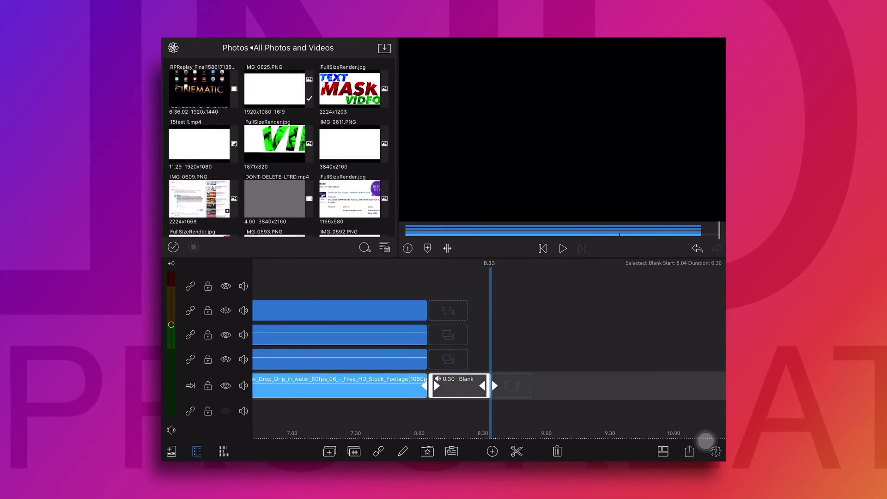
left_click(601, 388)
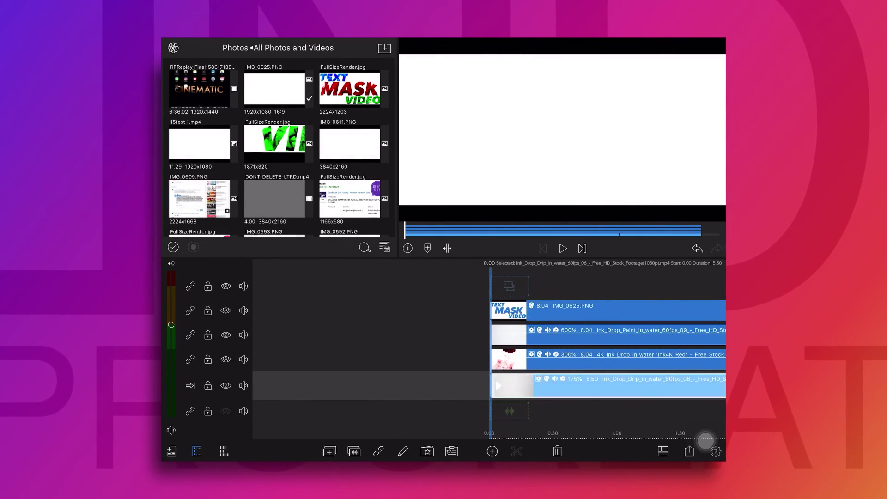
left_click(492, 451)
left_click(530, 389)
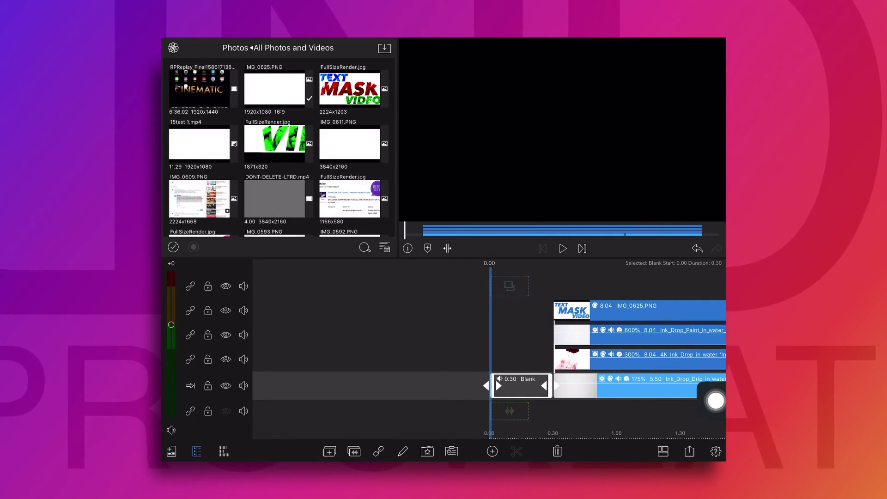
Export the project as a 1080p movie to Photos at Ultra (60Mbps) quality.
left_click(689, 452)
left_click(552, 340)
left_click(560, 314)
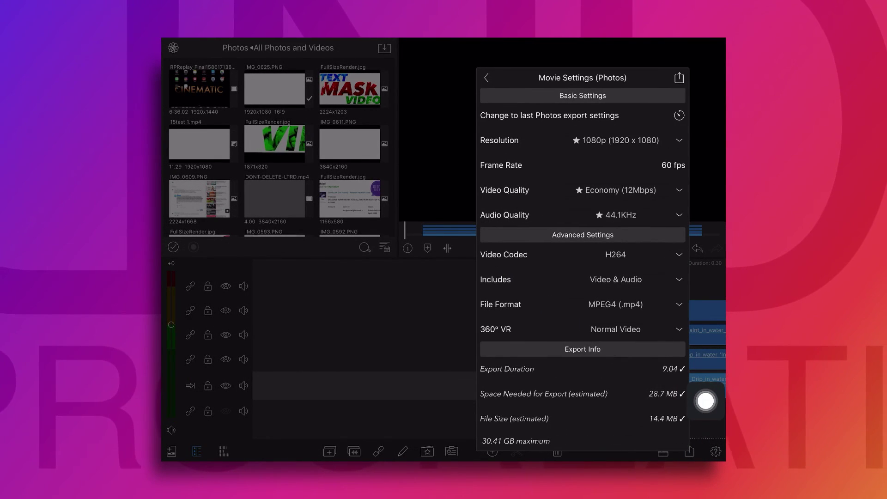
left_click(616, 178)
left_click(616, 179)
left_click(679, 48)
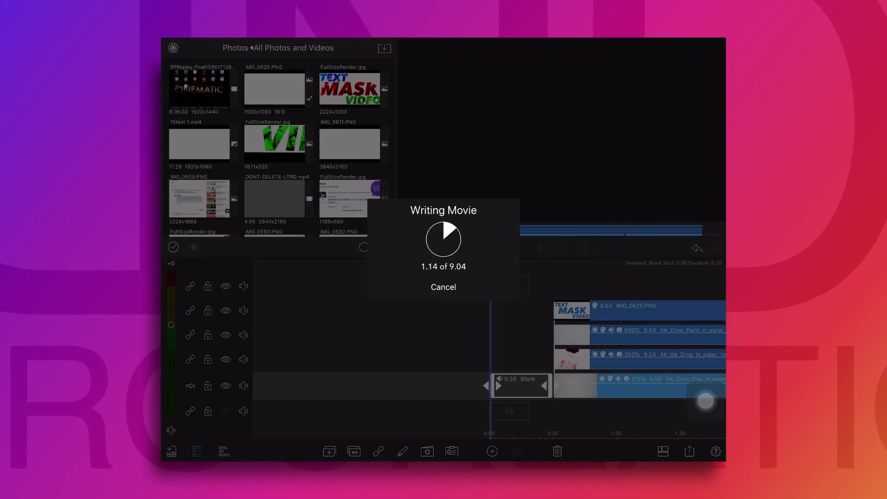